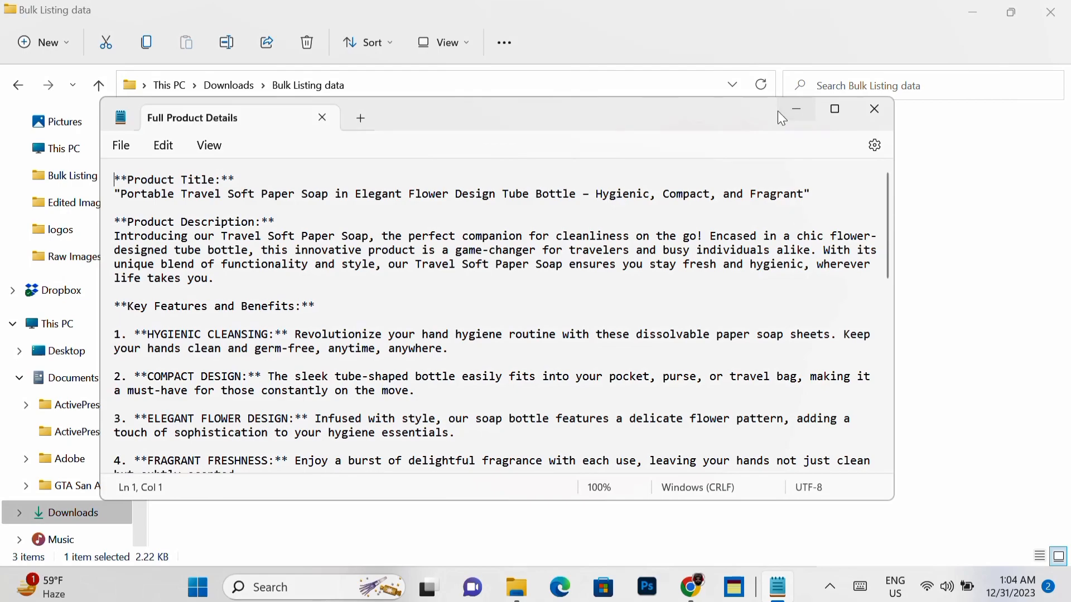
Put the product details note away, switch to the Meesho Supplier Panel in Chrome and start a bulk catalog upload.
left_click(792, 110)
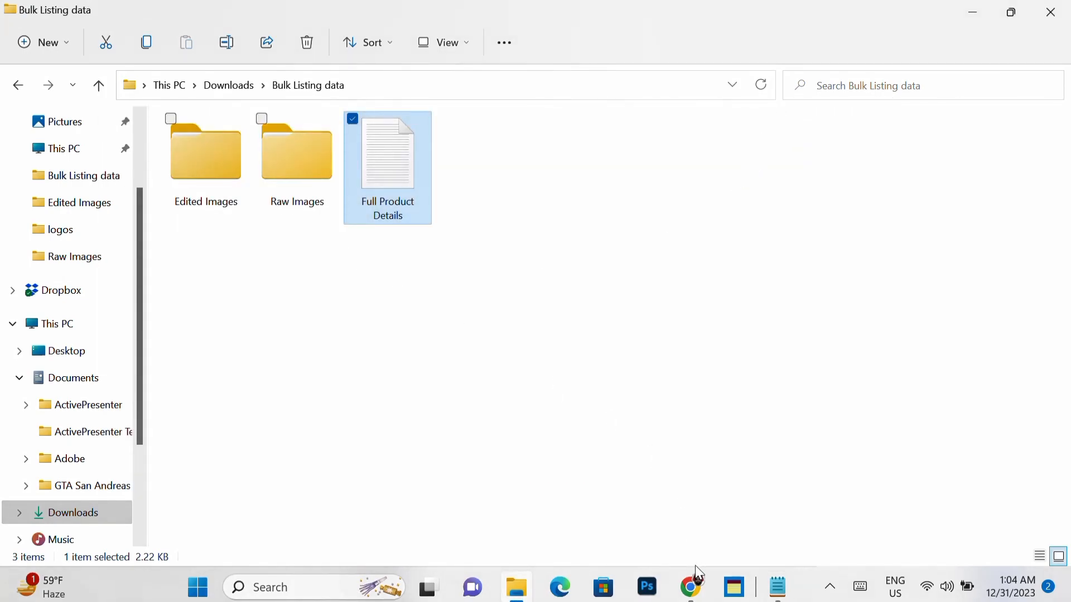
left_click(694, 588)
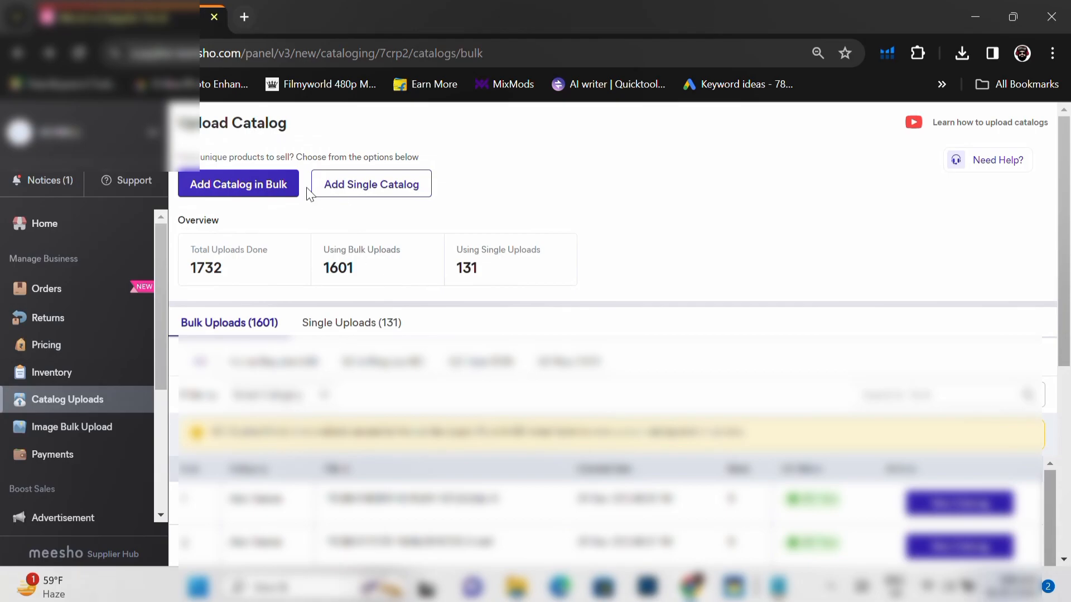
left_click(241, 198)
Switch to File Explorer and open the Edited Images folder inside Bulk Listing data to look over the product images.
left_click(517, 587)
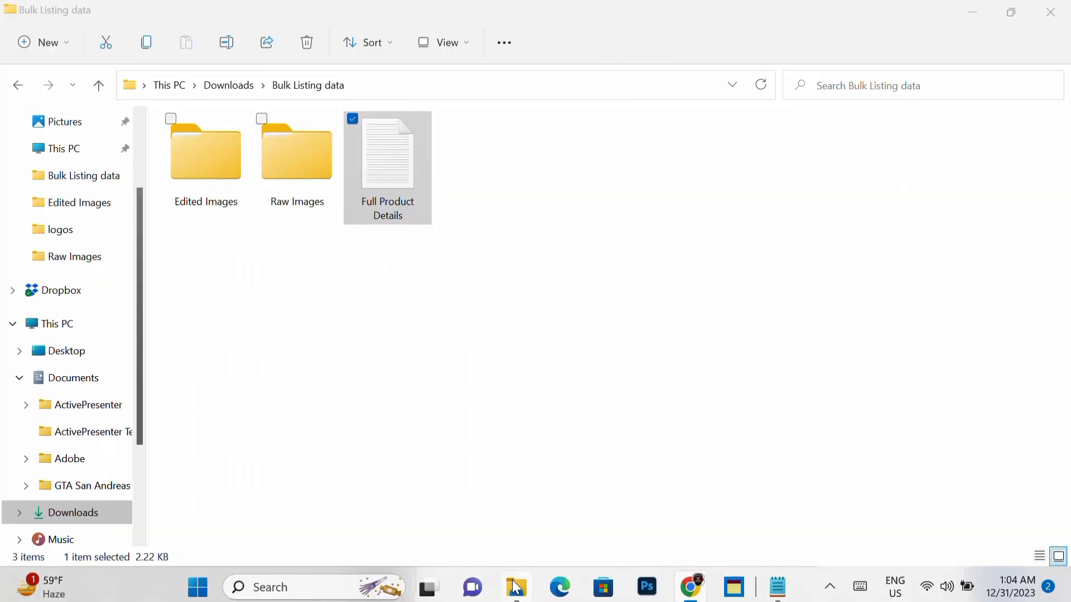
left_click(241, 197)
double_click(240, 198)
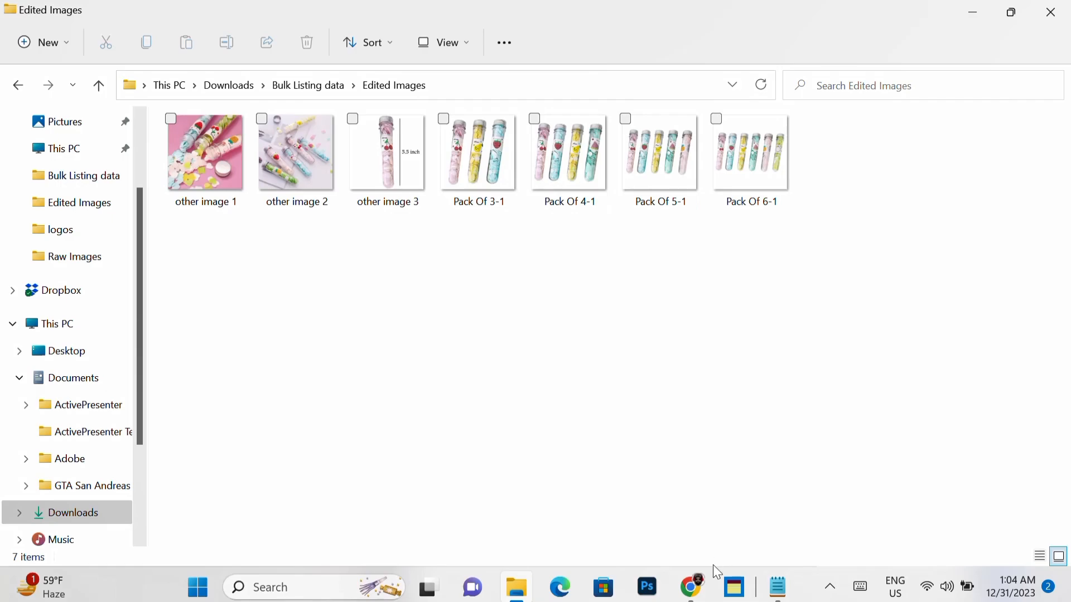
Back in Chrome, search the upload categories for "soap" and choose Bath Scrubs & Soaps in Beauty & Personal Care.
left_click(706, 589)
left_click(374, 202)
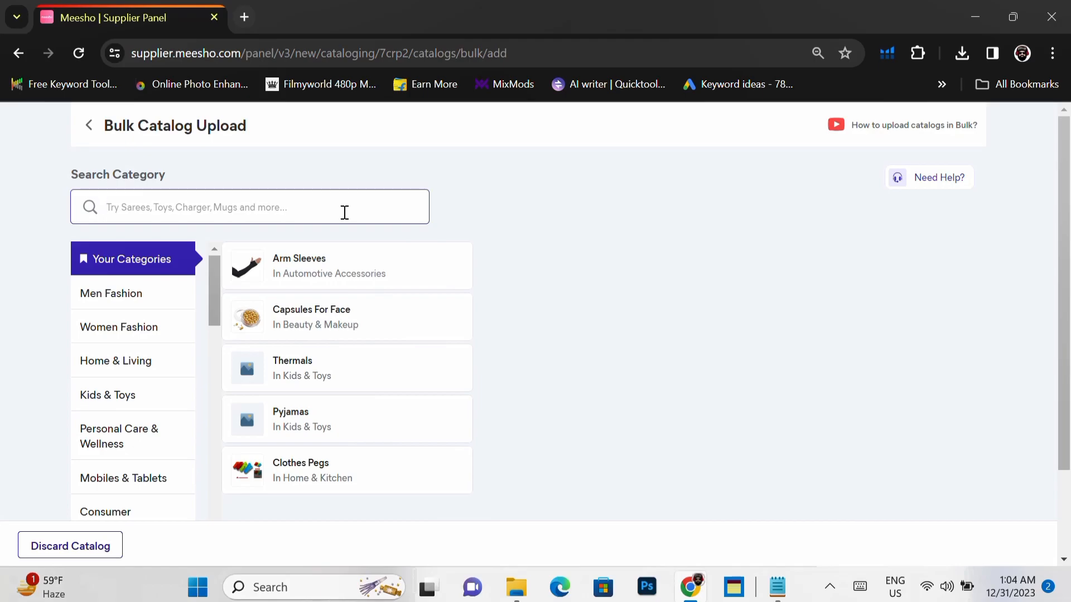
type("soap")
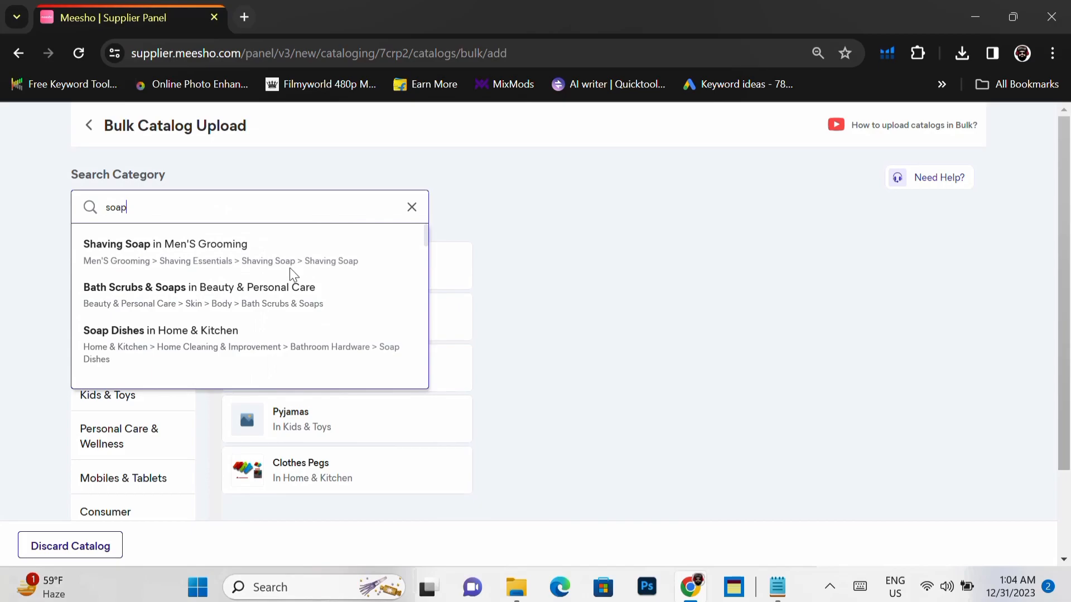
scroll(284, 272, "down", 2)
scroll(265, 272, "up", 2)
left_click(237, 298)
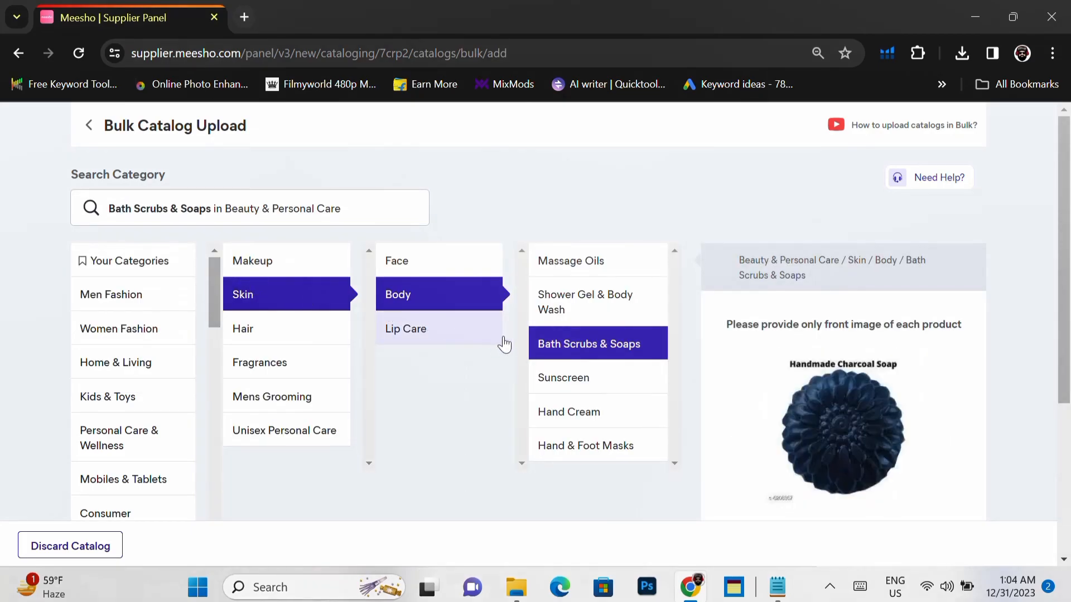
Download the Bath Scrubs & Soaps template and open the downloaded workbook in Excel.
scroll(742, 346, "down", 4)
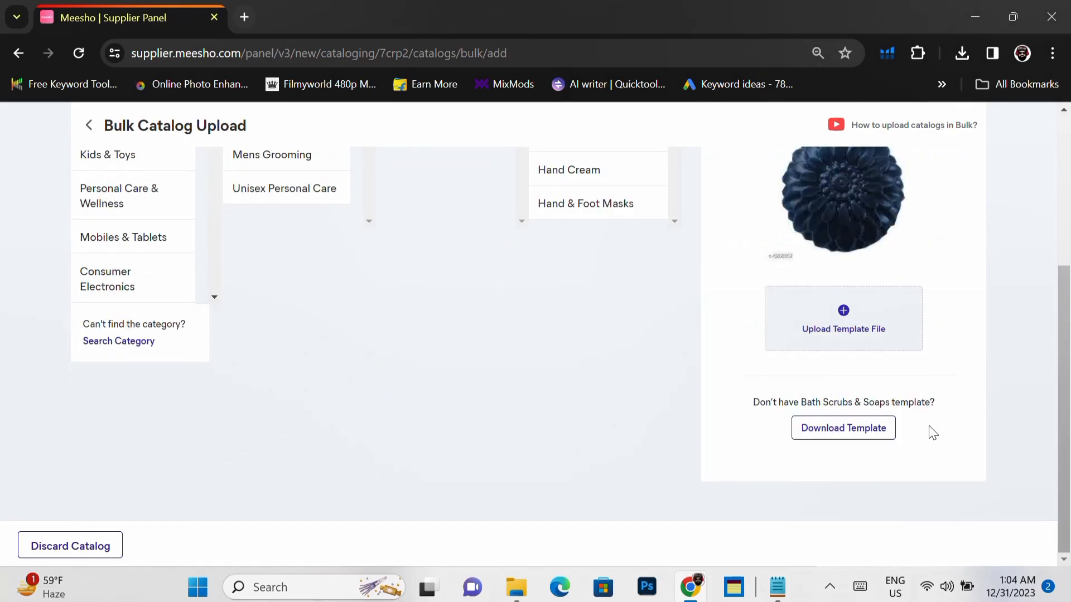
left_click(886, 430)
scroll(691, 390, "up", 1)
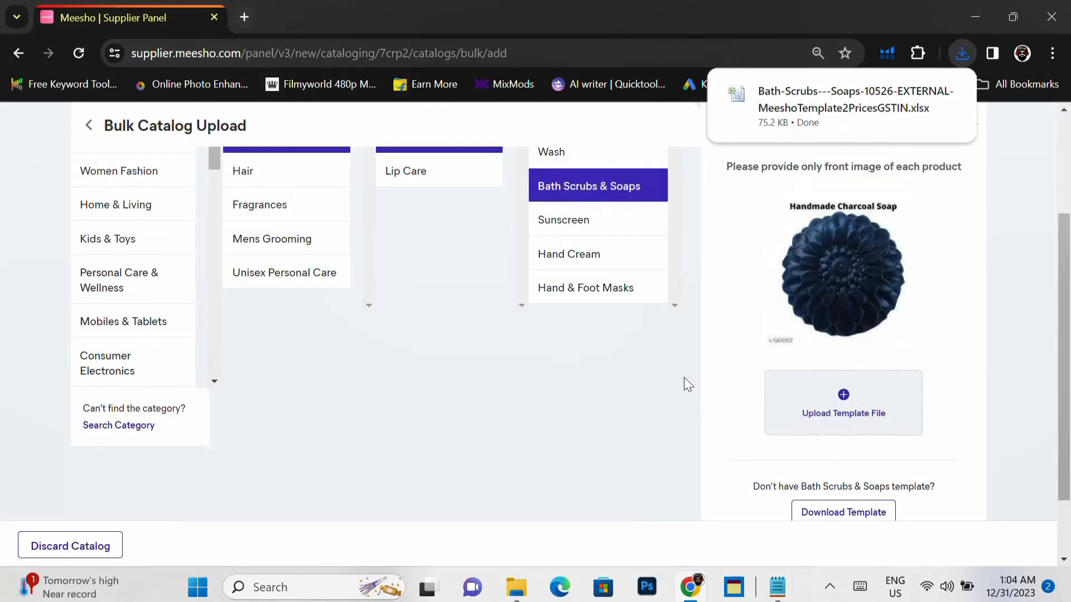
mouse_move(830, 115)
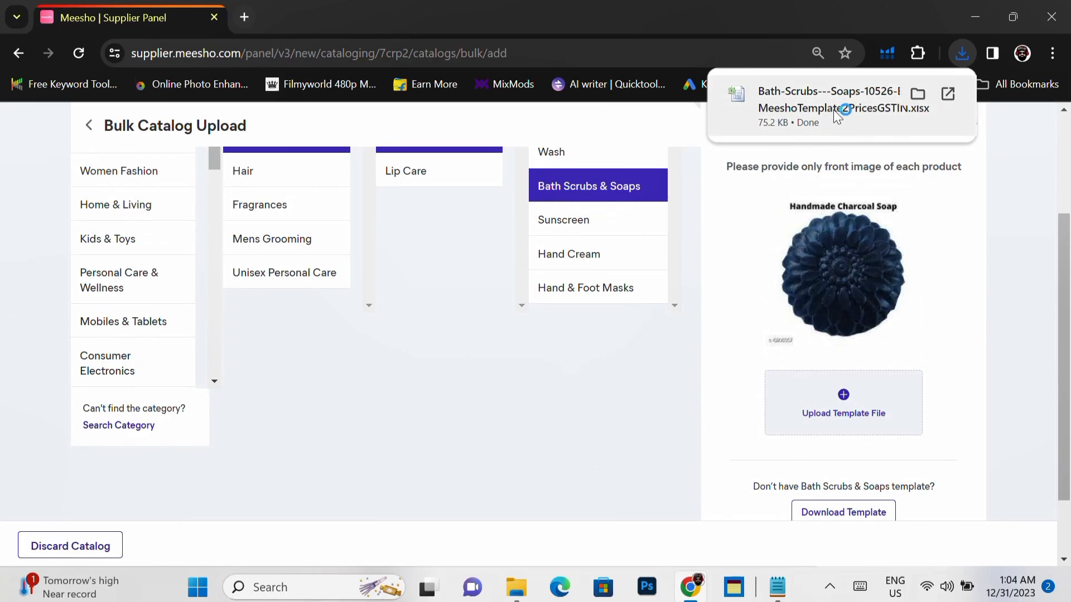
left_click(833, 110)
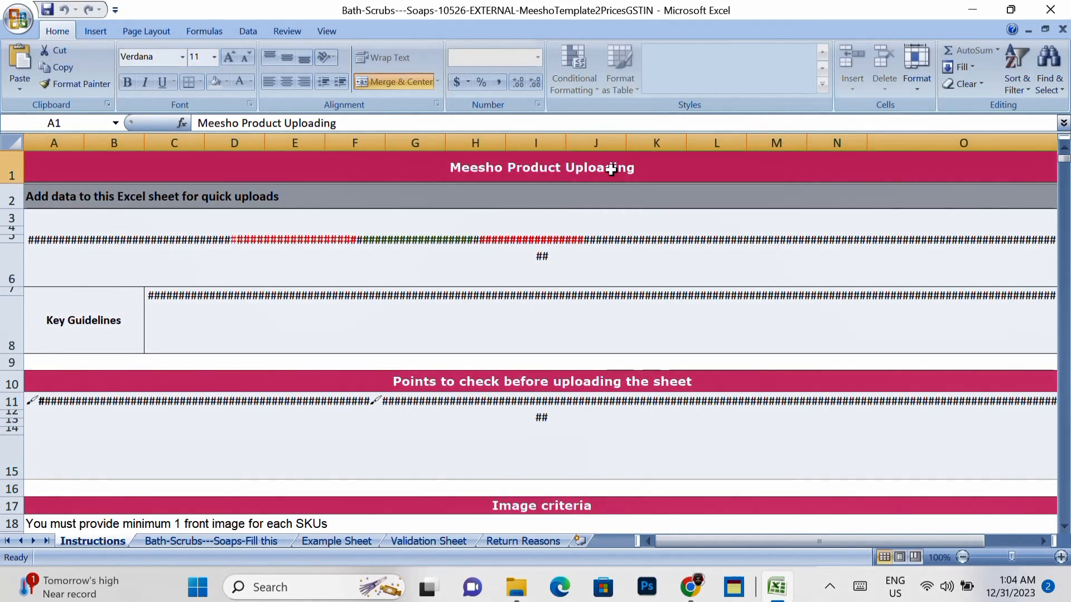
On the Bath-Scrubs---Soaps-Fill this sheet, reduce the height of row 3 and hide columns A to C.
left_click(253, 542)
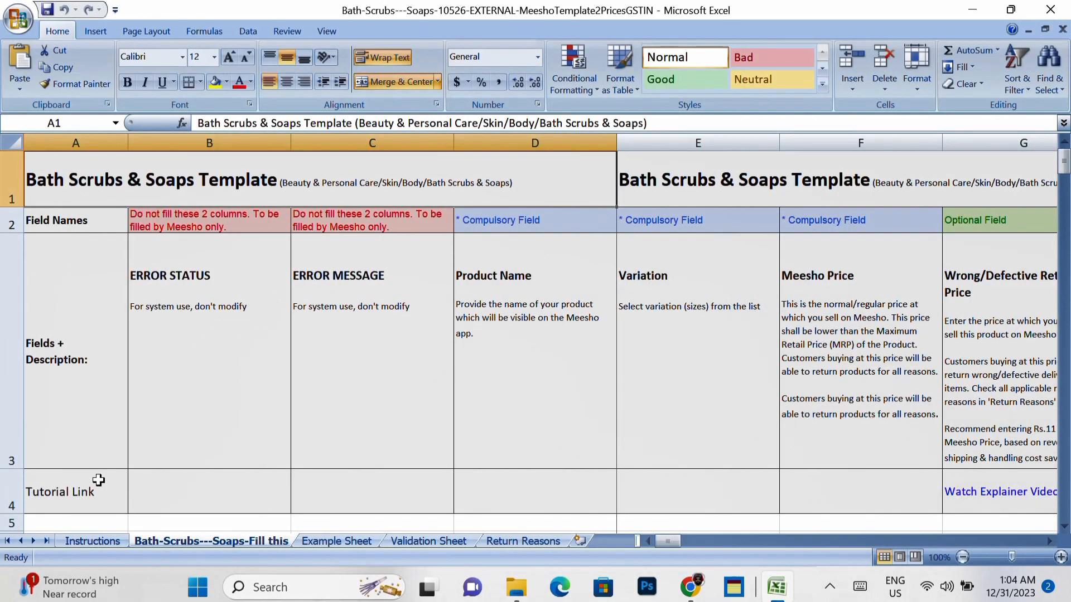
left_click_drag(20, 470, 57, 336)
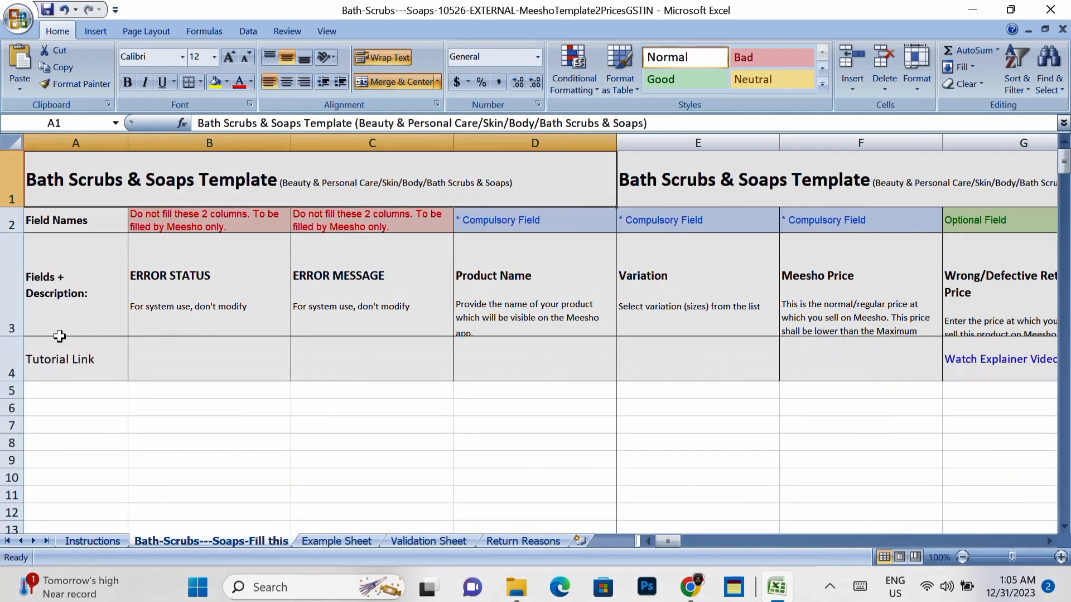
left_click_drag(69, 143, 148, 141)
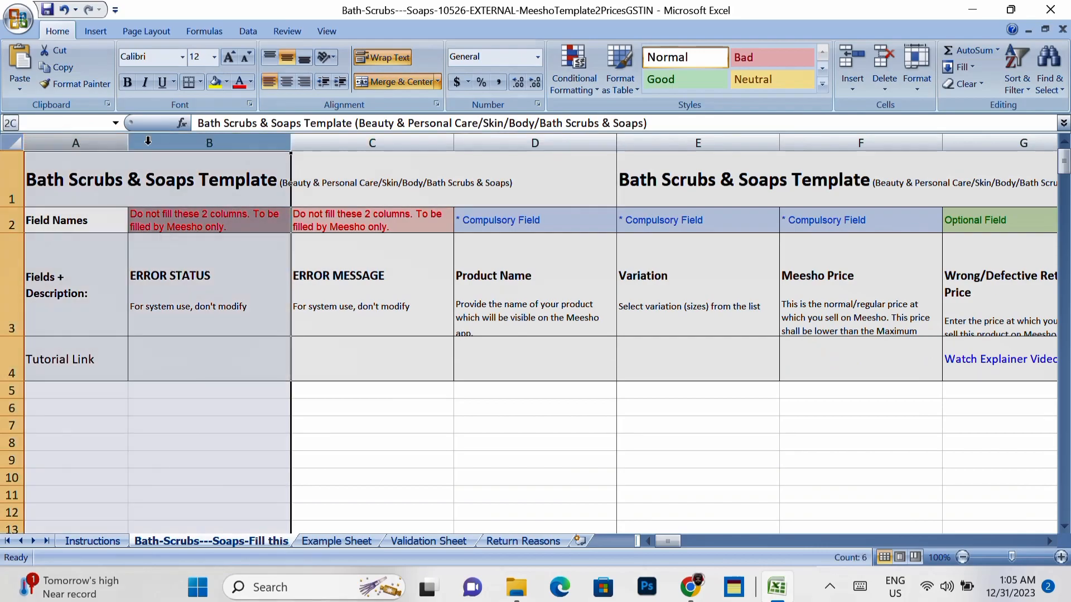
left_click_drag(280, 141, 313, 144)
right_click(313, 146)
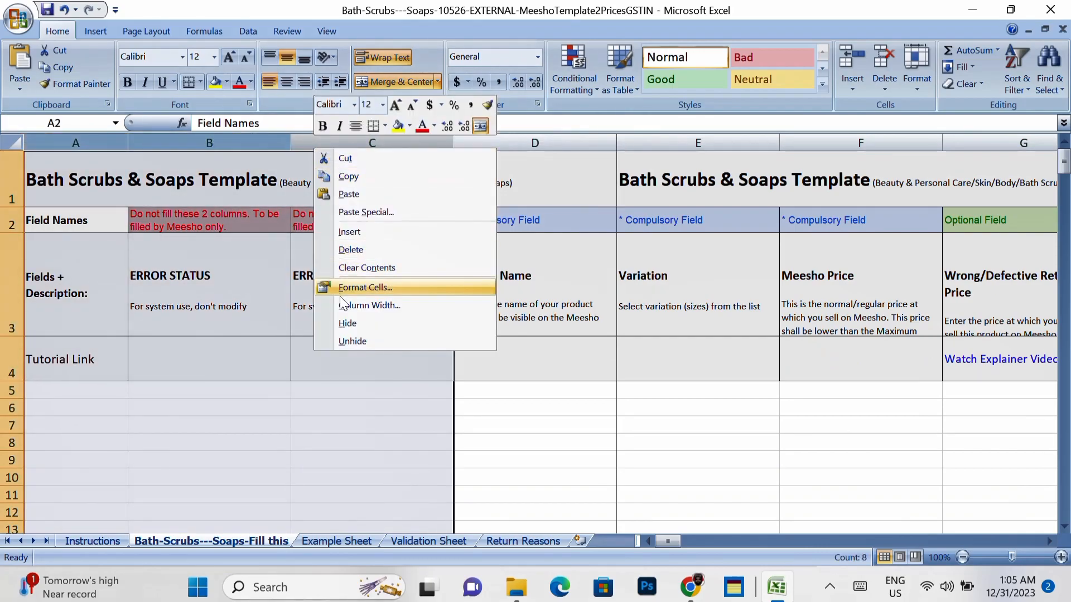
left_click(352, 323)
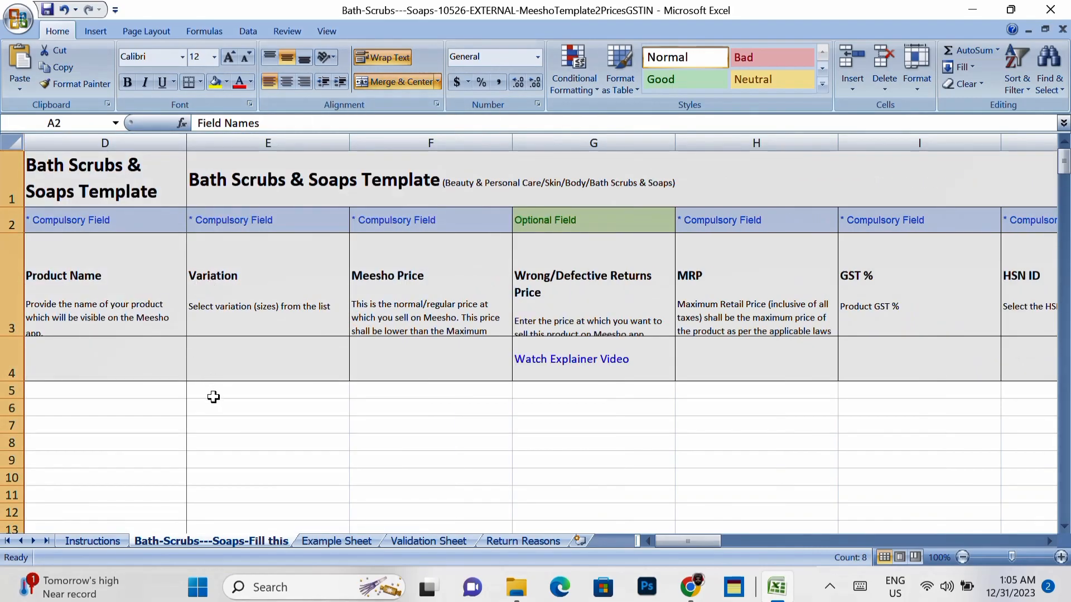
Switch to File Explorer and open the Full Product Details text file from the Bulk Listing data folder in Downloads.
left_click(701, 593)
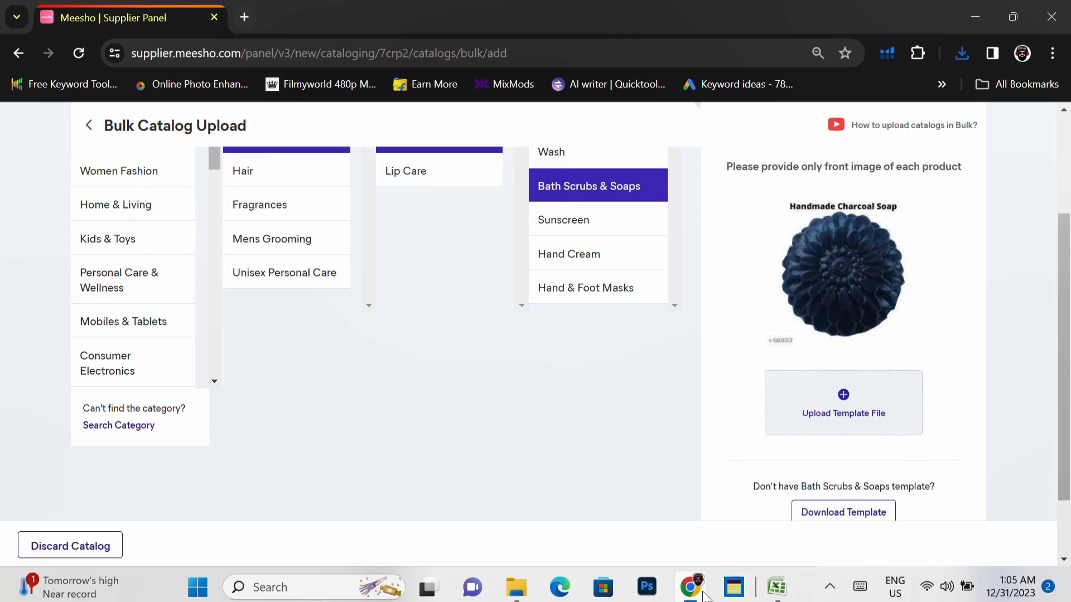
mouse_move(692, 596)
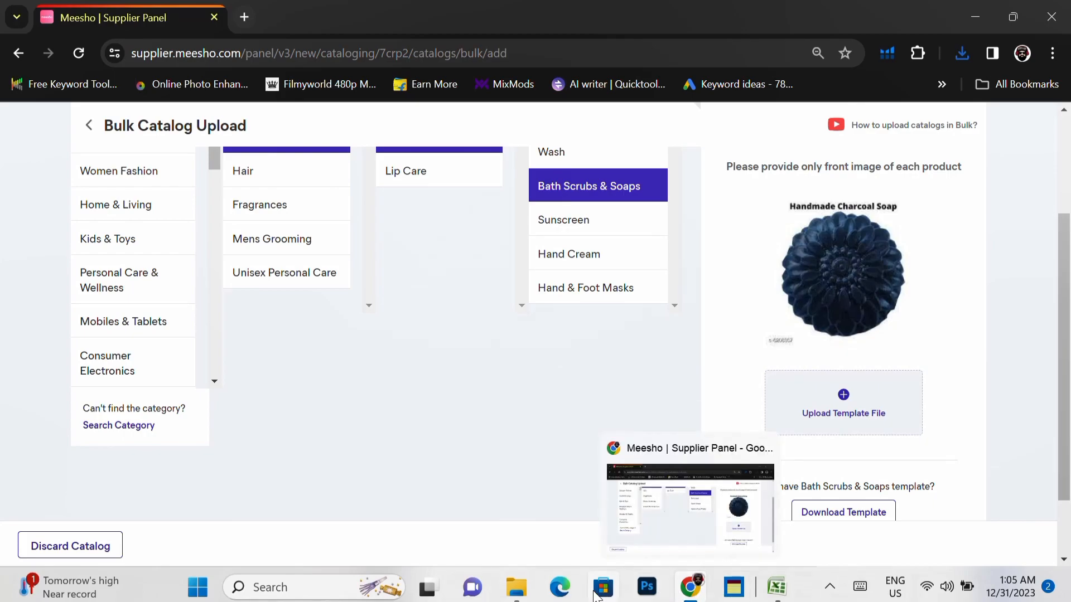
left_click(515, 586)
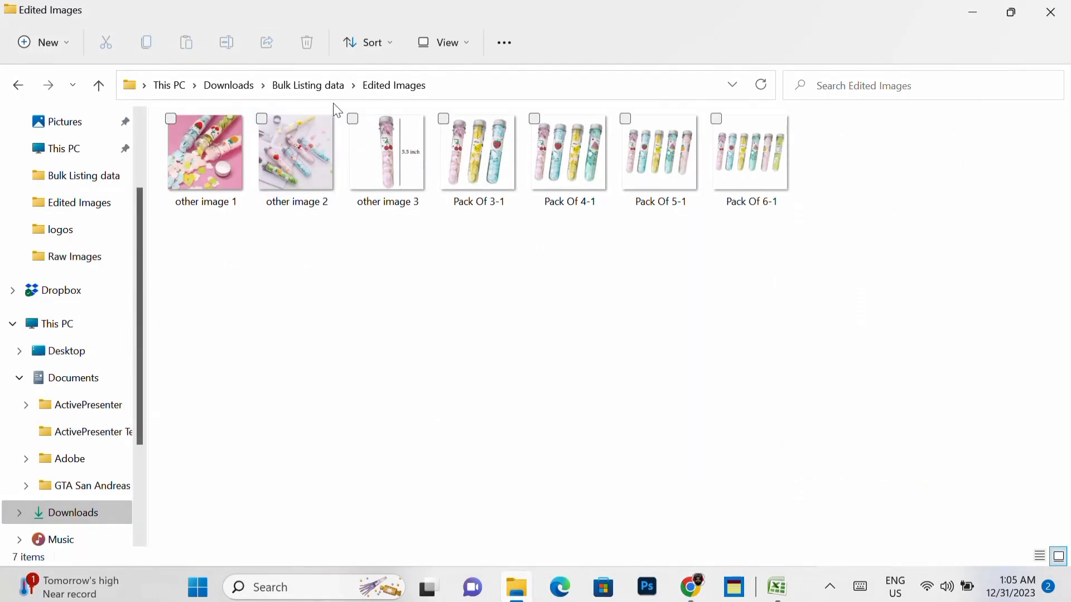
left_click(241, 88)
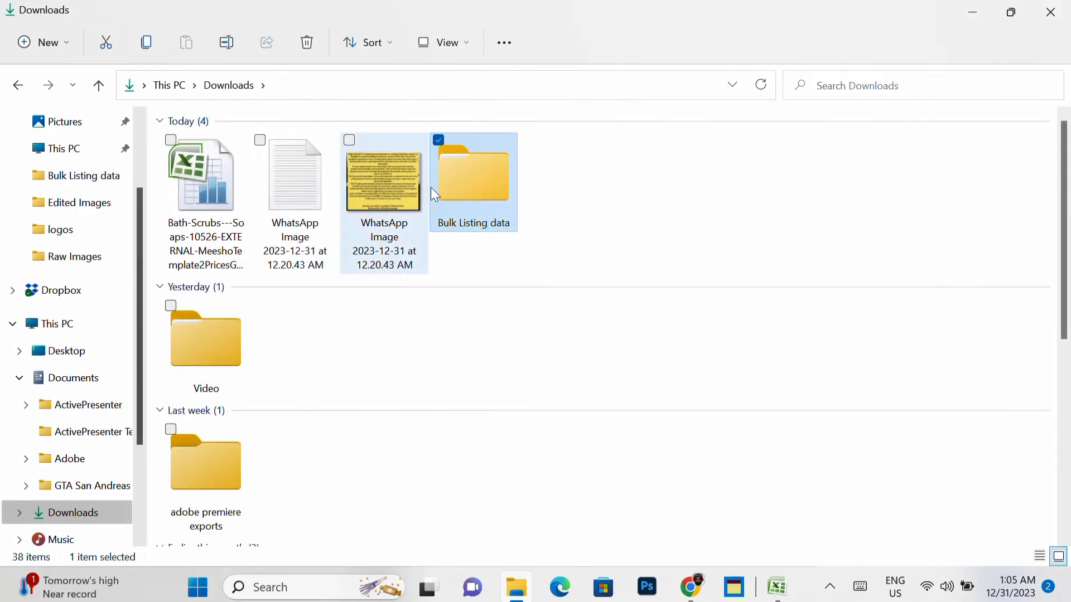
double_click(444, 189)
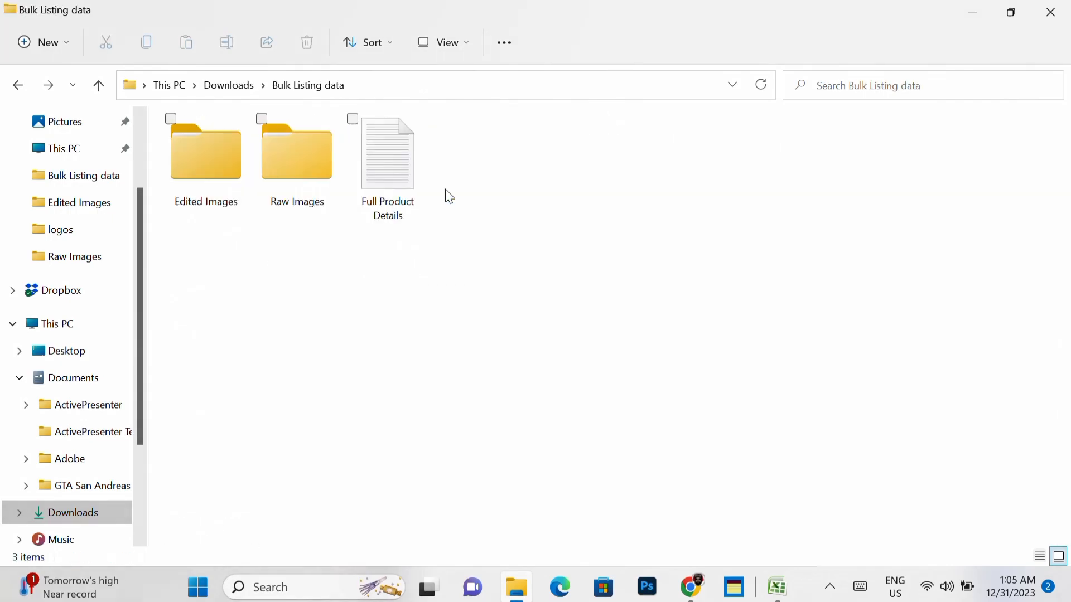
double_click(406, 176)
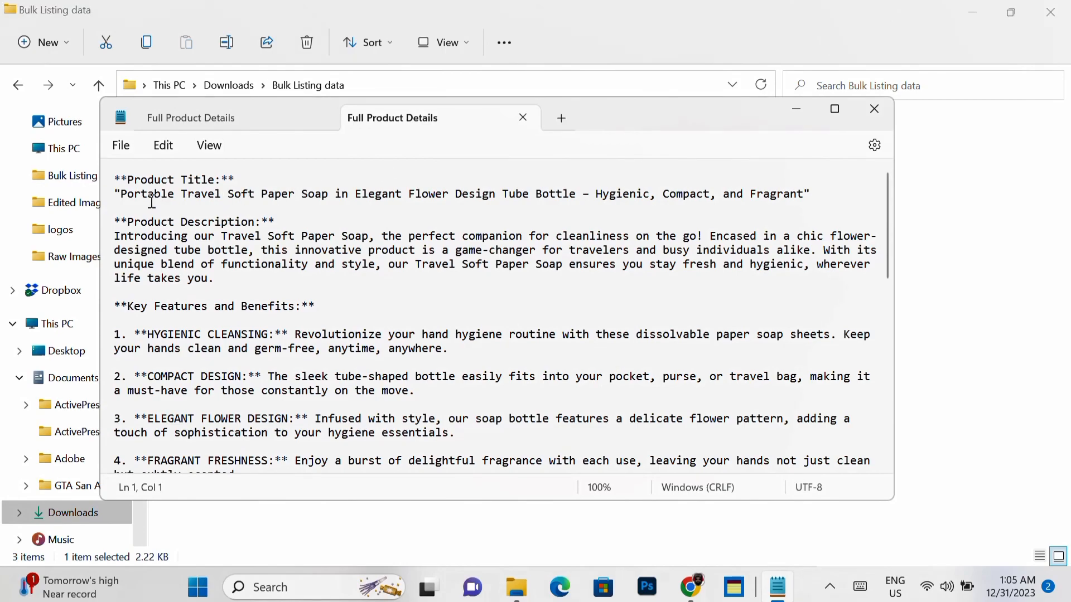
Copy the product title from "Portable Travel Soft Paper Soap" through "Compact, and Fragrant" in the text file.
left_click_drag(124, 196, 390, 206)
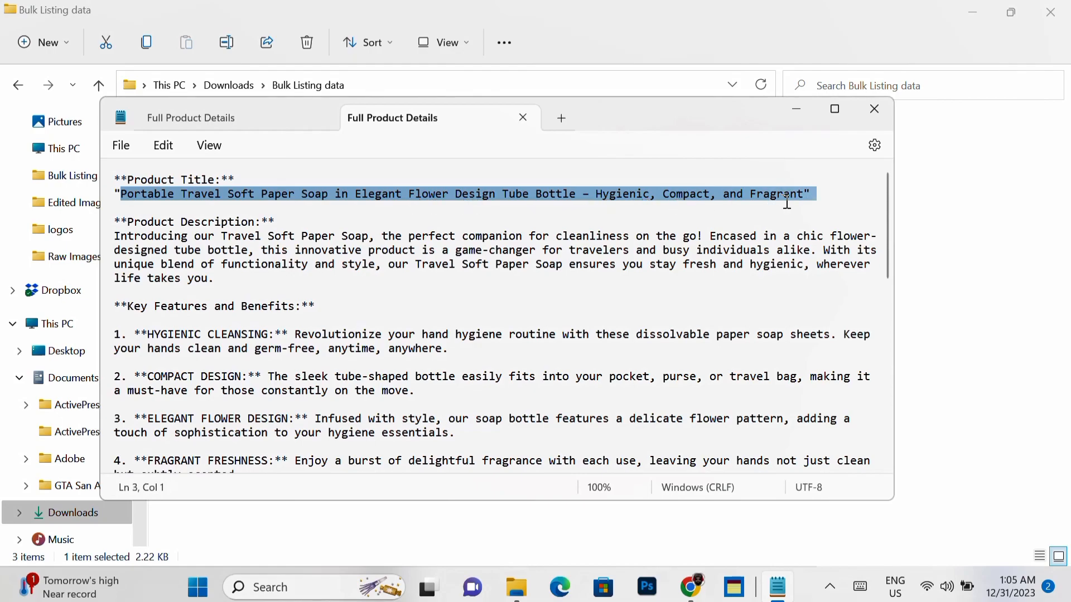
left_click_drag(798, 203, 799, 204)
key("ctrl+c")
Switch to the Excel template, paste the copied title into Product Name cell D5 and remove its trailing quotation mark.
key("alt+Tab")
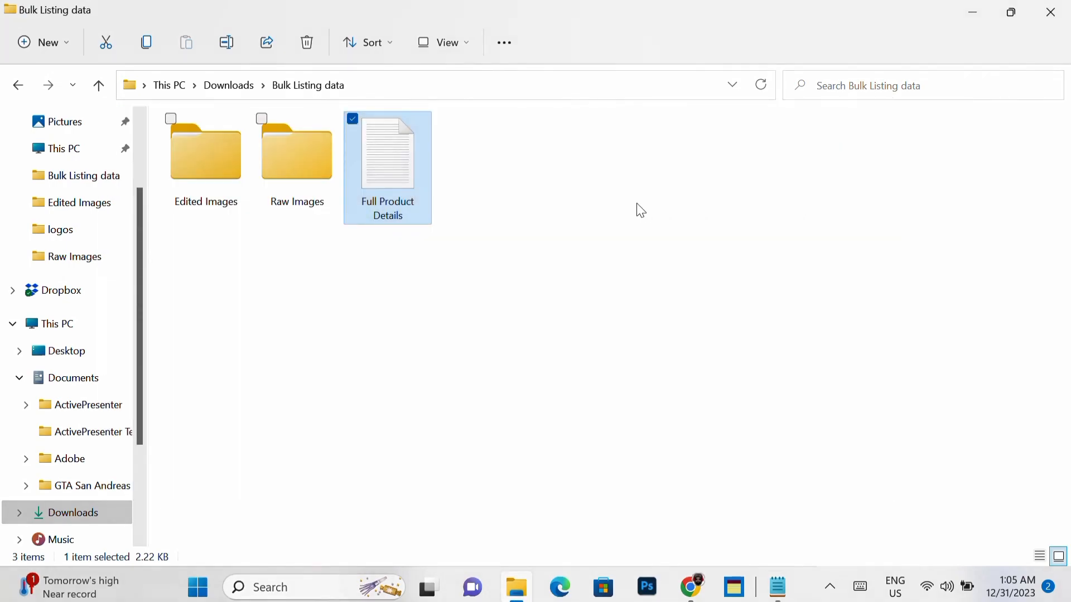
key("alt+Tab")
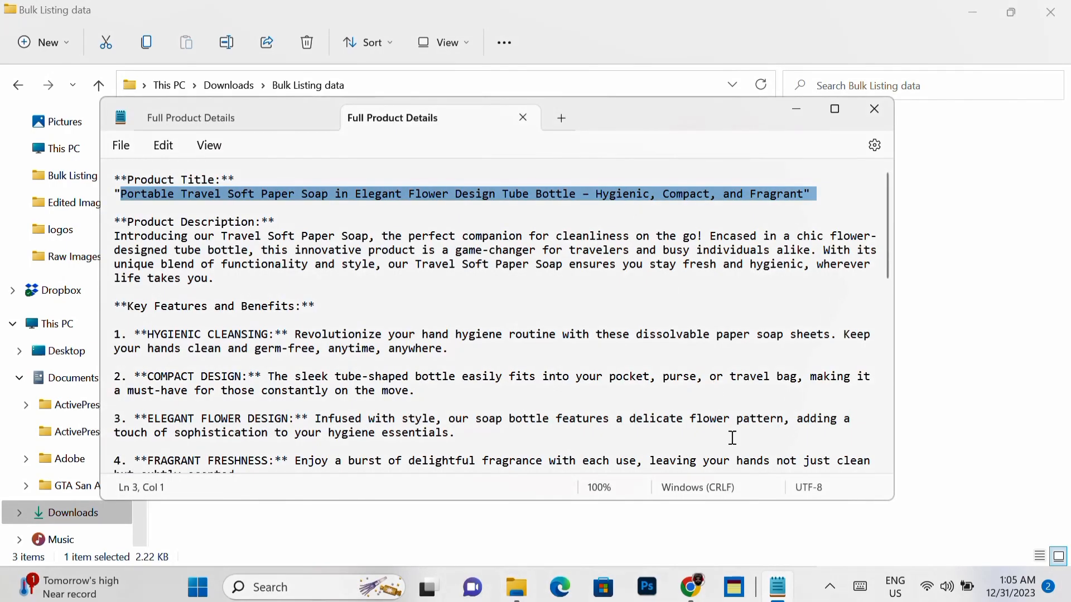
left_click(702, 592)
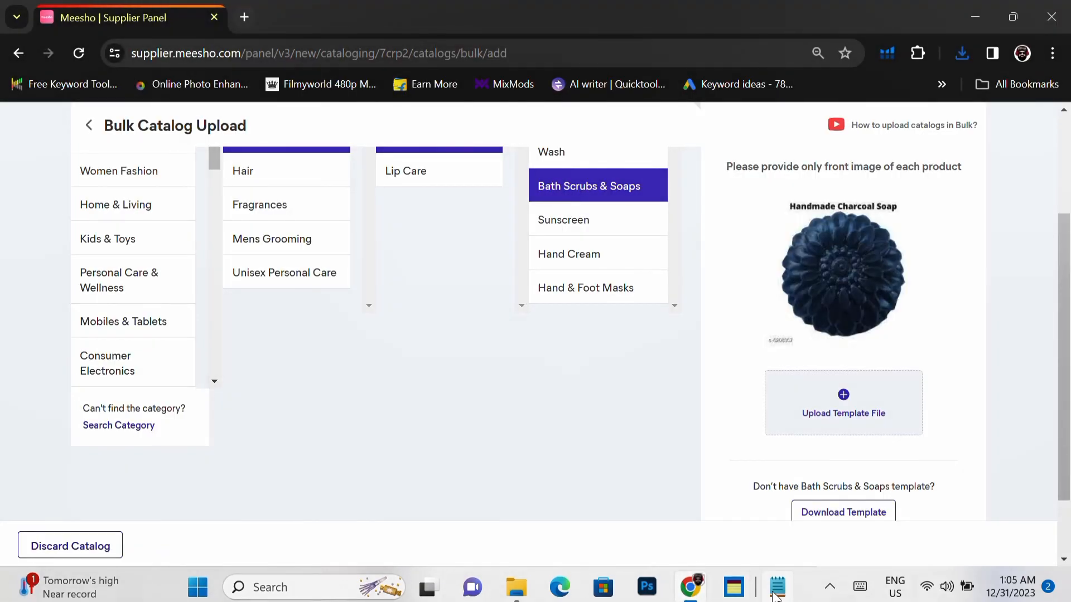
mouse_move(774, 596)
key("alt+Tab")
key("alt+Tab")
key("alt+Tab")
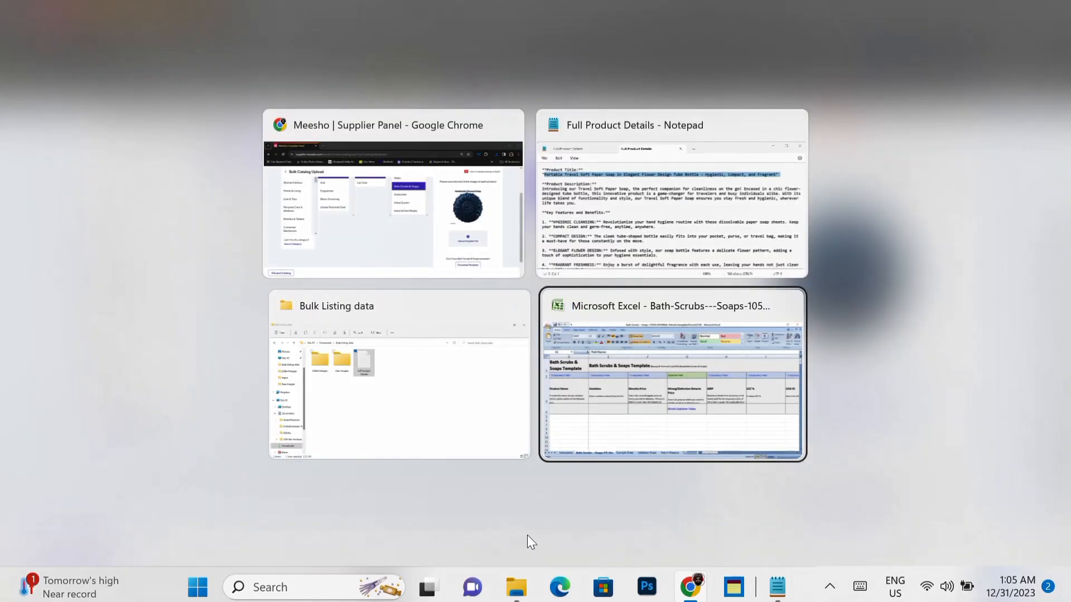
left_click(153, 395)
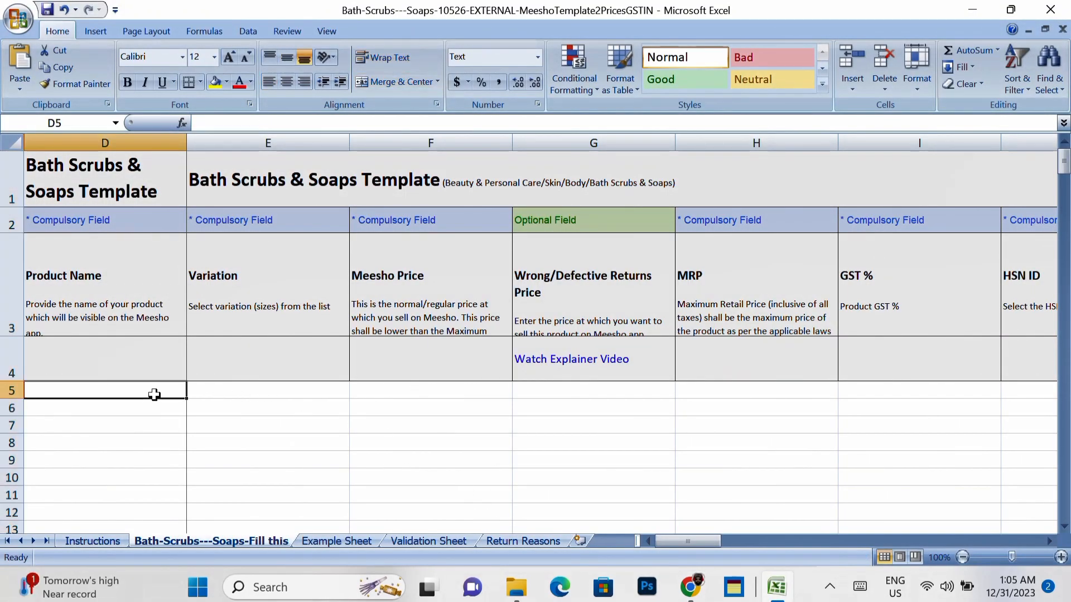
key("Return")
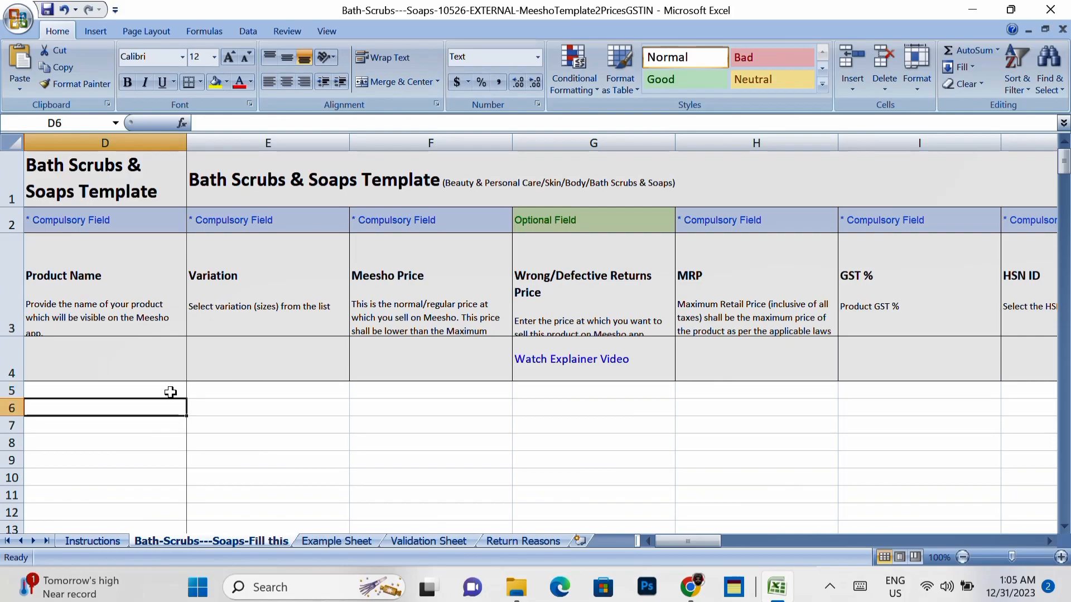
left_click(170, 392)
key("ctrl+v")
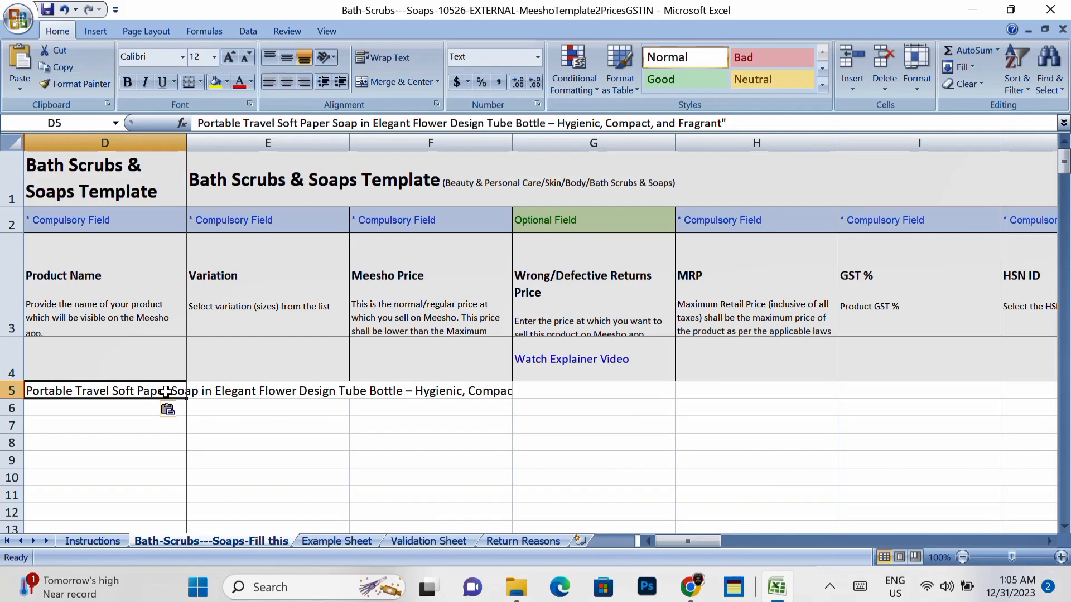
double_click(167, 392)
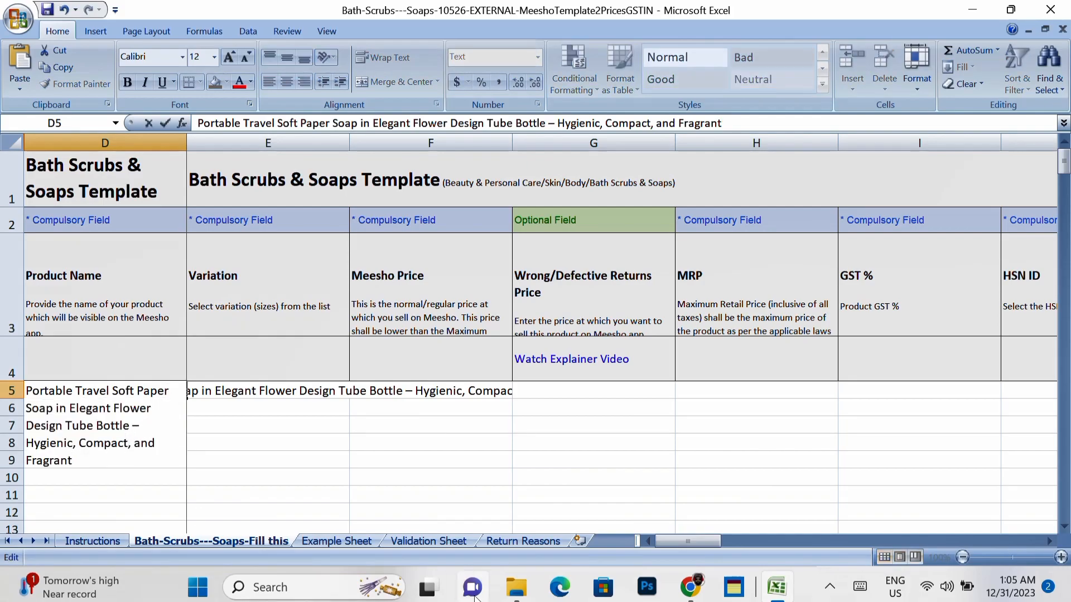
left_click(149, 488)
Check the pack images in the Edited Images folder in File Explorer, then return to the Excel template.
left_click(516, 587)
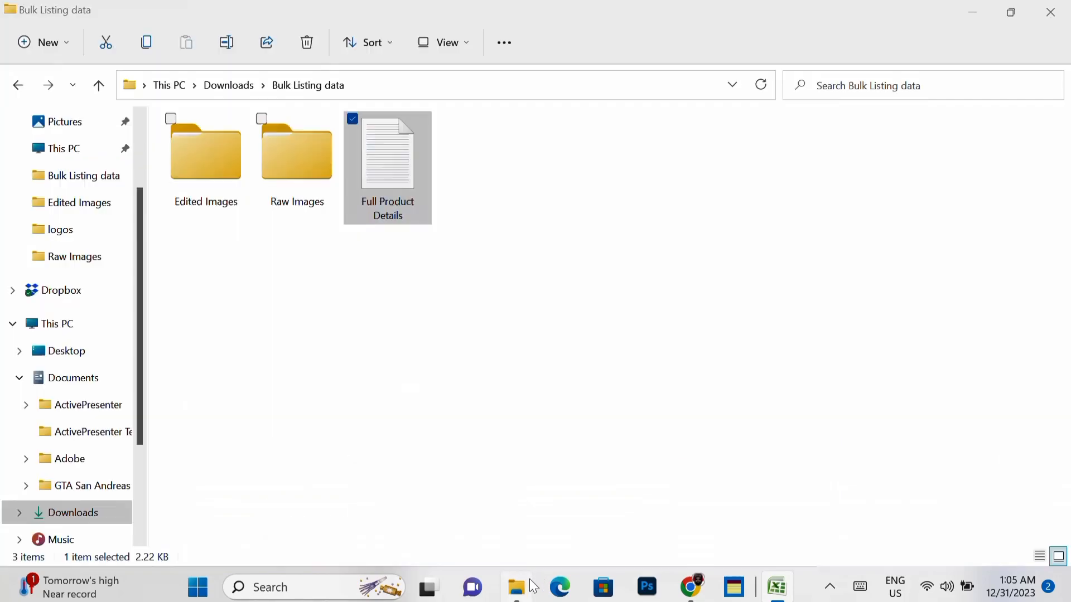
double_click(228, 195)
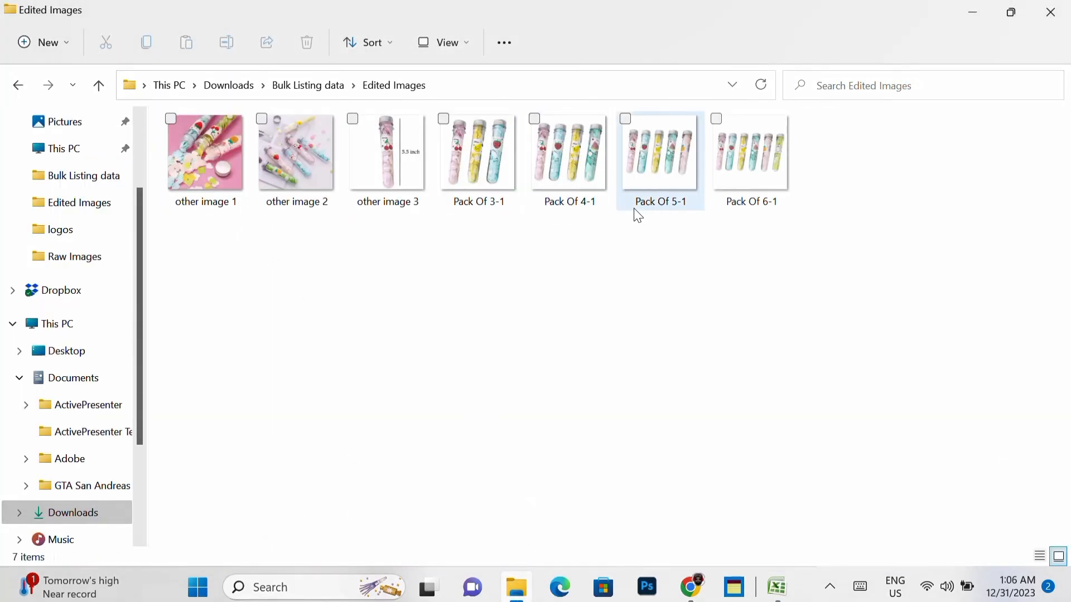
left_click(692, 587)
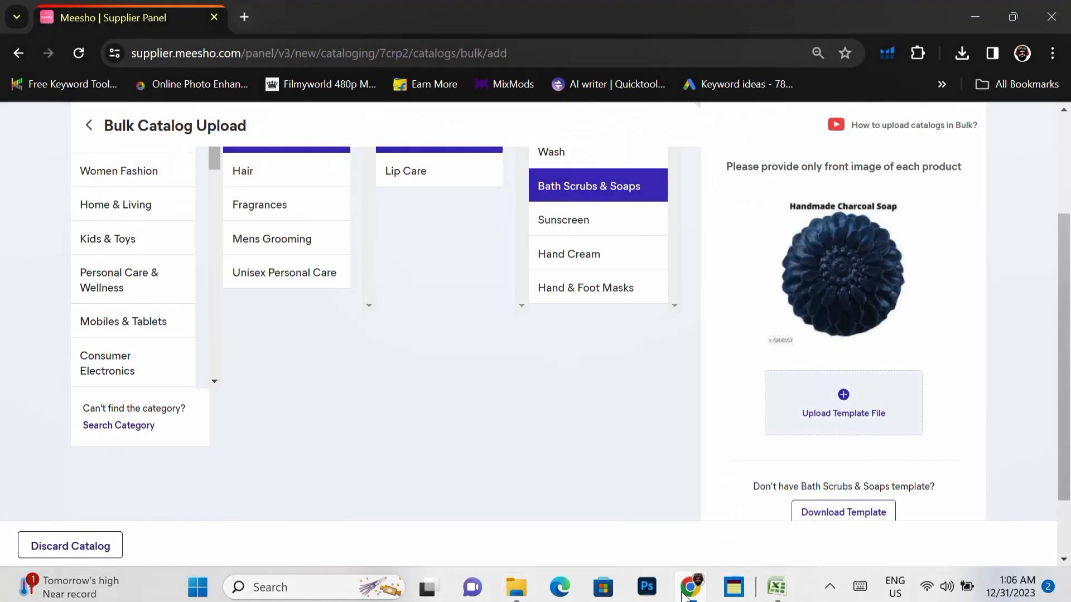
left_click(777, 589)
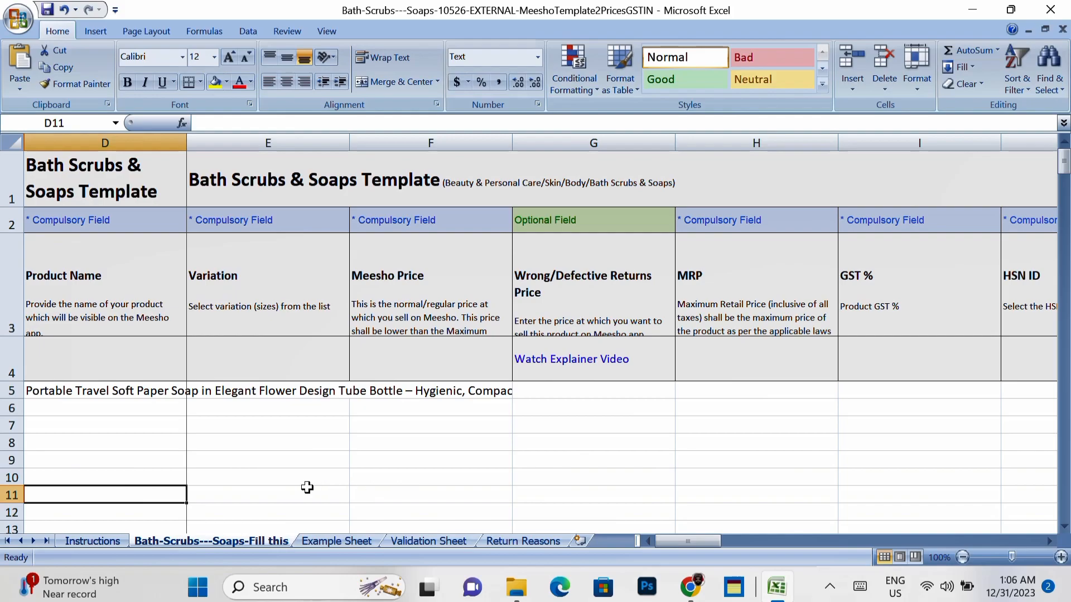
Append "Pack Of 3" to the end of the product name in cell D5.
left_click(136, 393)
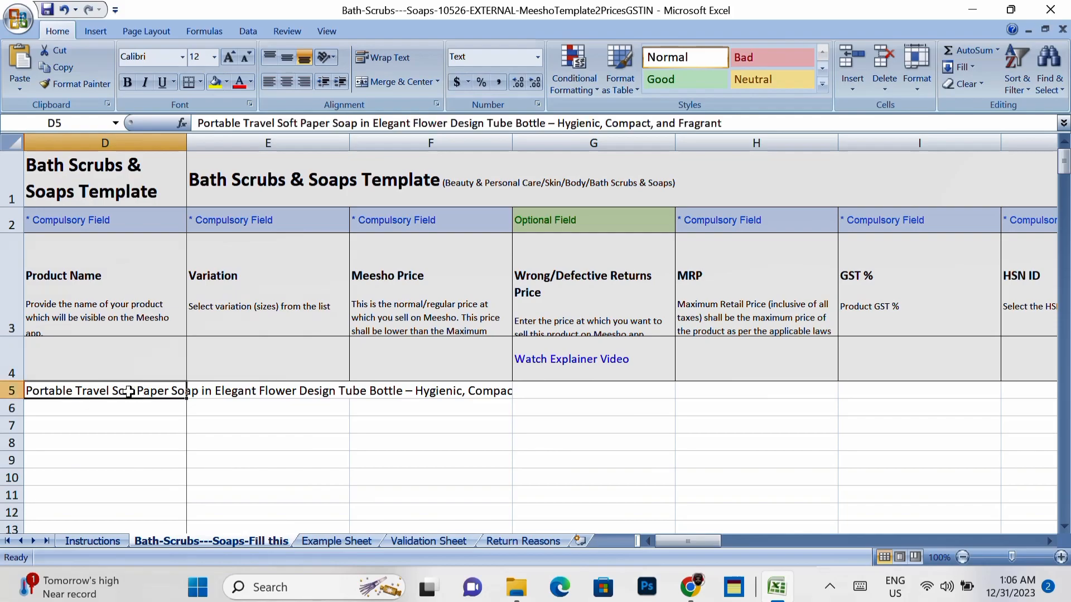
double_click(130, 392)
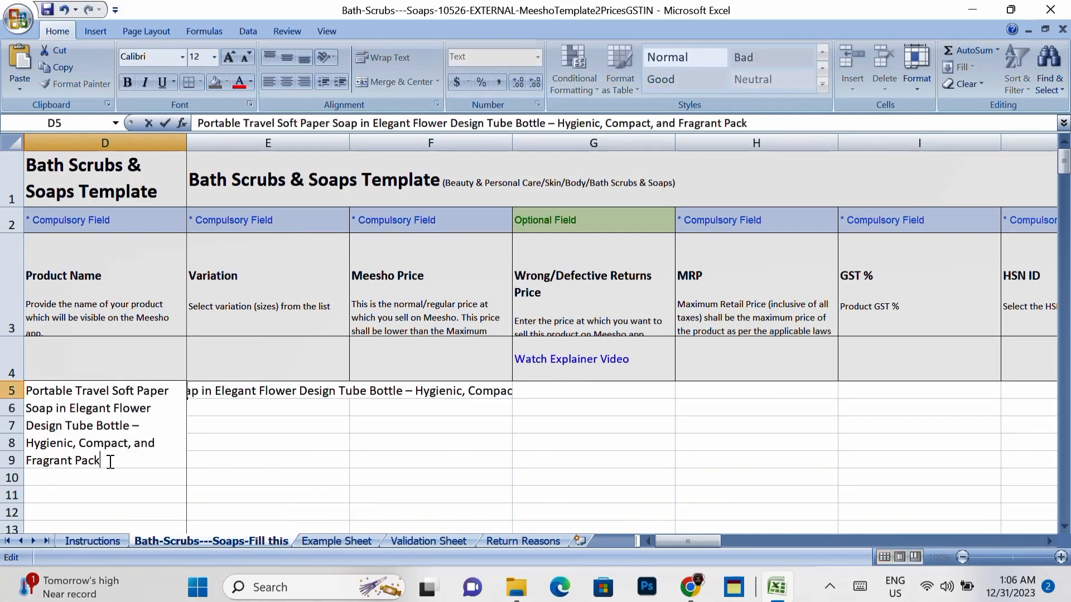
type("Opf")
key("Delete")
left_click(130, 481)
left_click(167, 395)
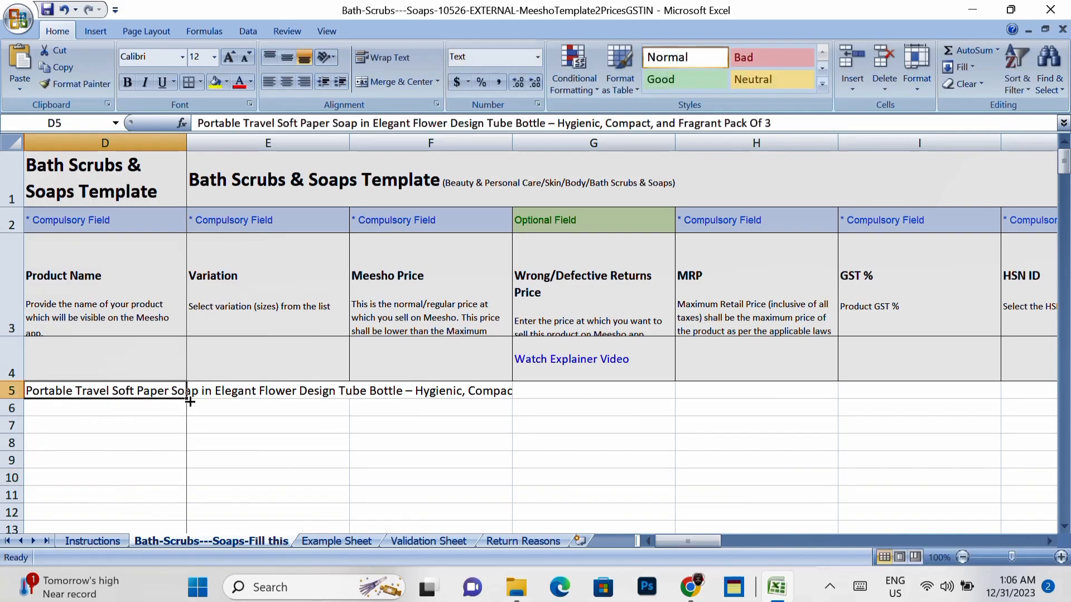
Fill the product name from D5 down to D8 as a series, with pack numbers running from 3 to 6.
left_click_drag(186, 398, 180, 444)
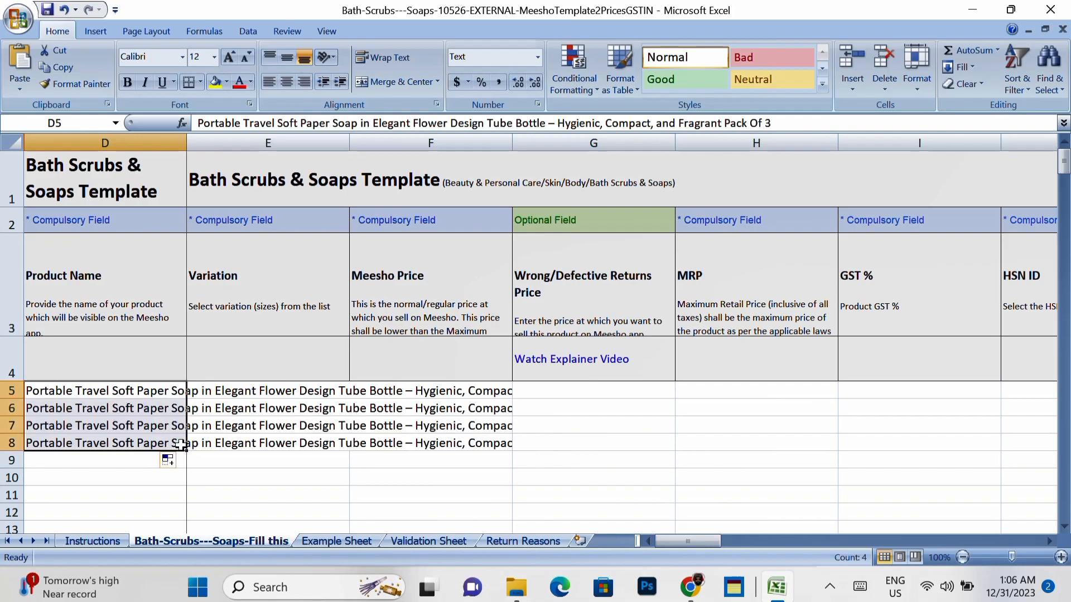
left_click(178, 442)
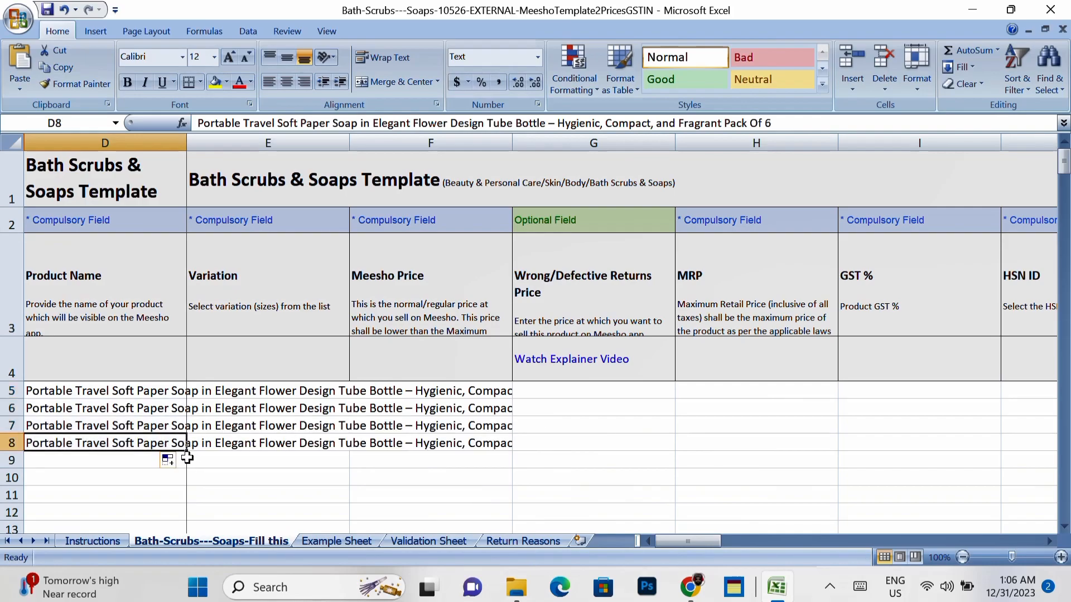
double_click(167, 449)
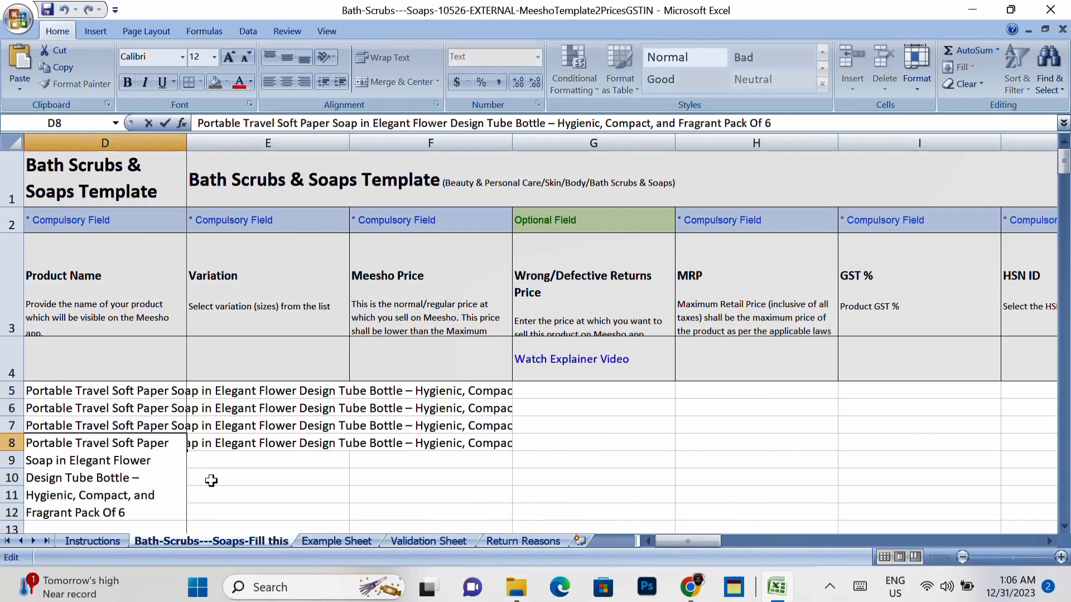
left_click(210, 478)
Set the Variation to Free Size in E5 and fill it down to E8.
left_click(210, 390)
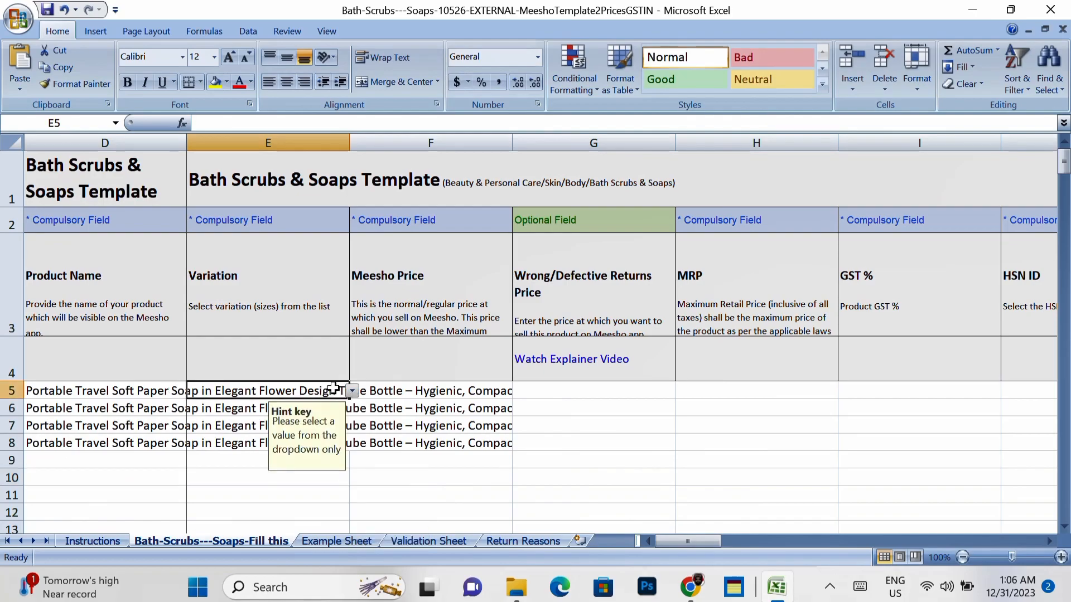
left_click(353, 391)
left_click(327, 404)
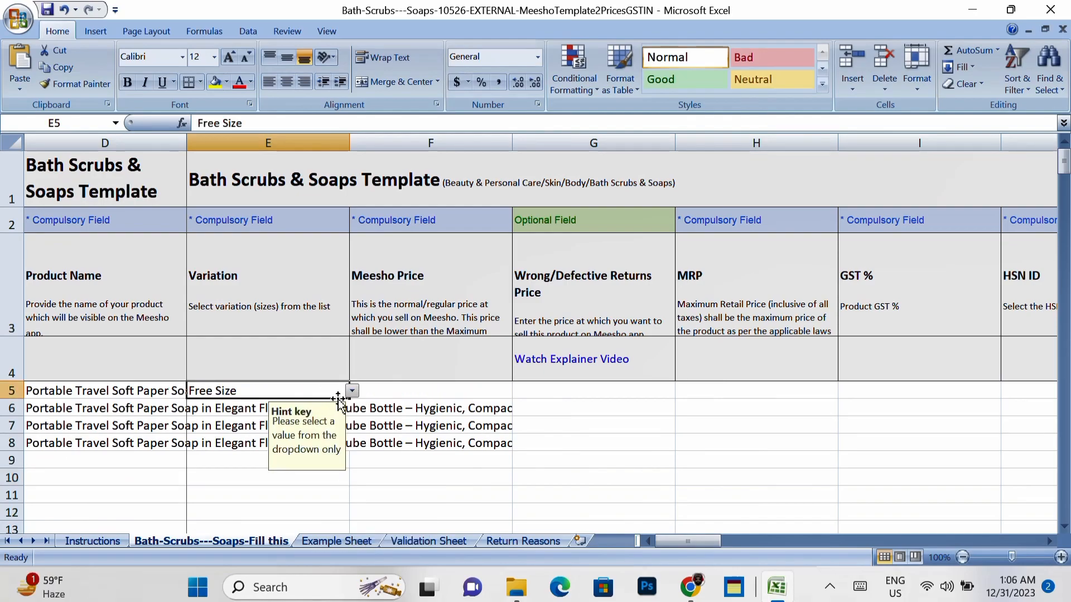
left_click_drag(346, 399, 341, 443)
Narrow the Variation column to just fit its contents.
left_click(416, 394)
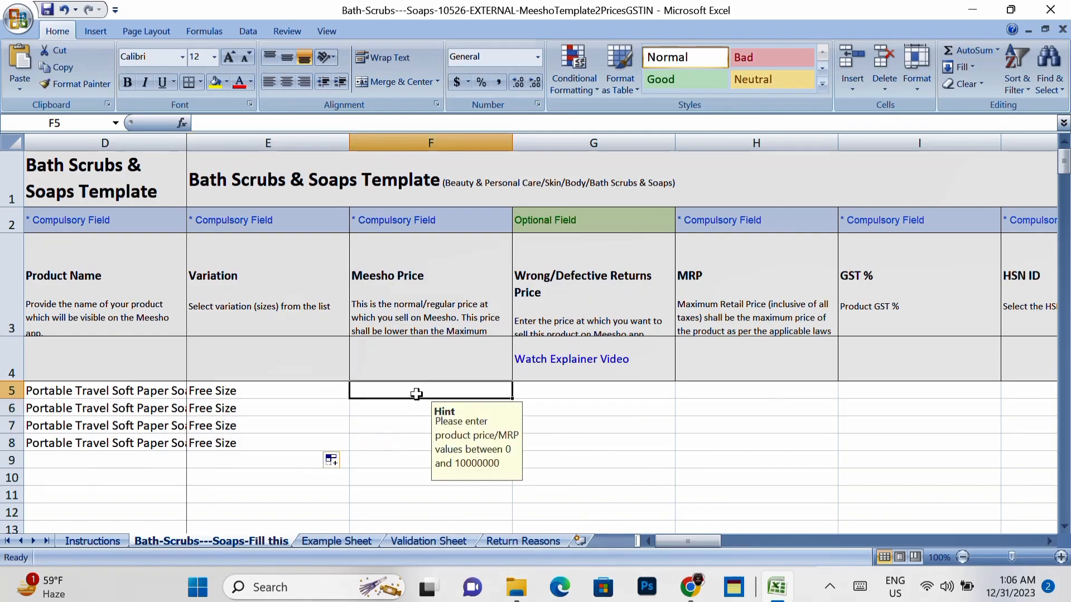
left_click_drag(349, 144, 284, 154)
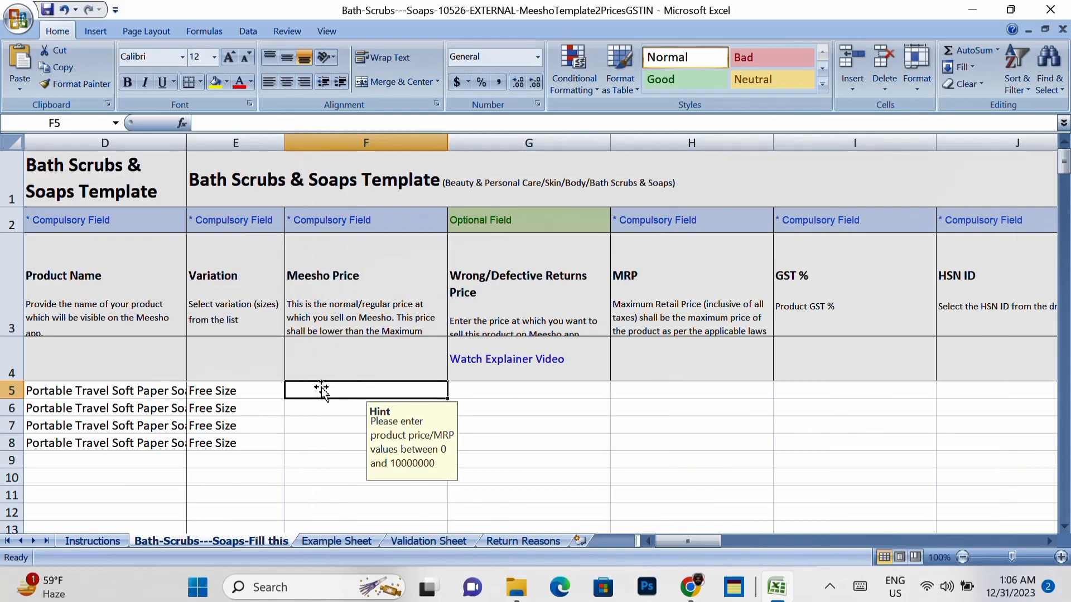
left_click(286, 158)
left_click_drag(283, 148, 263, 147)
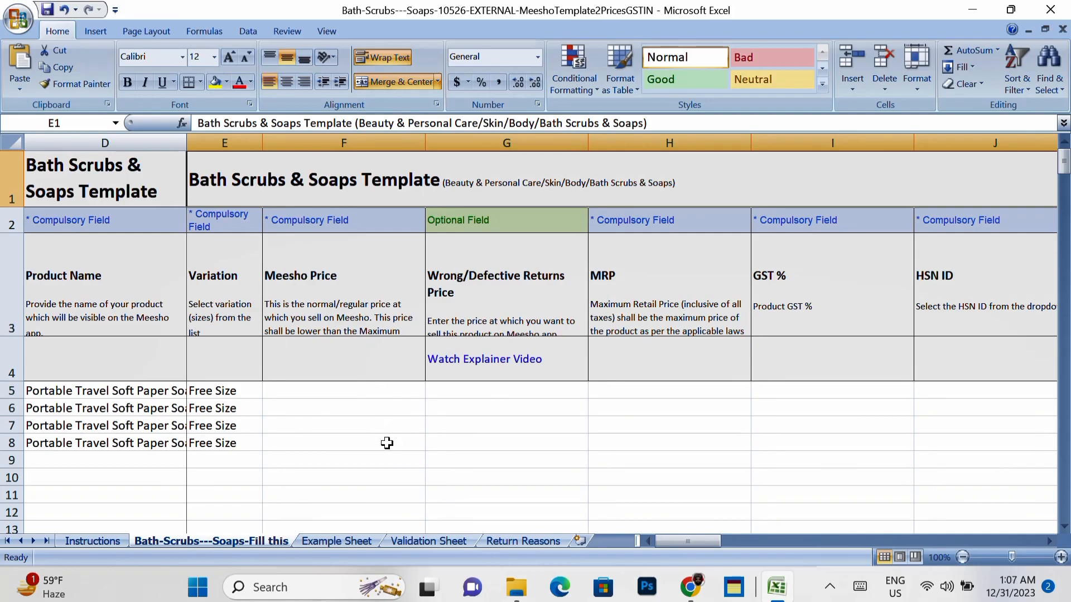
Enter Meesho Prices 120, 130, 160 and 170 in F5:F8, and leave the Wrong/Defective Returns Price cells G5:G8 cleared.
left_click(318, 389)
type("120")
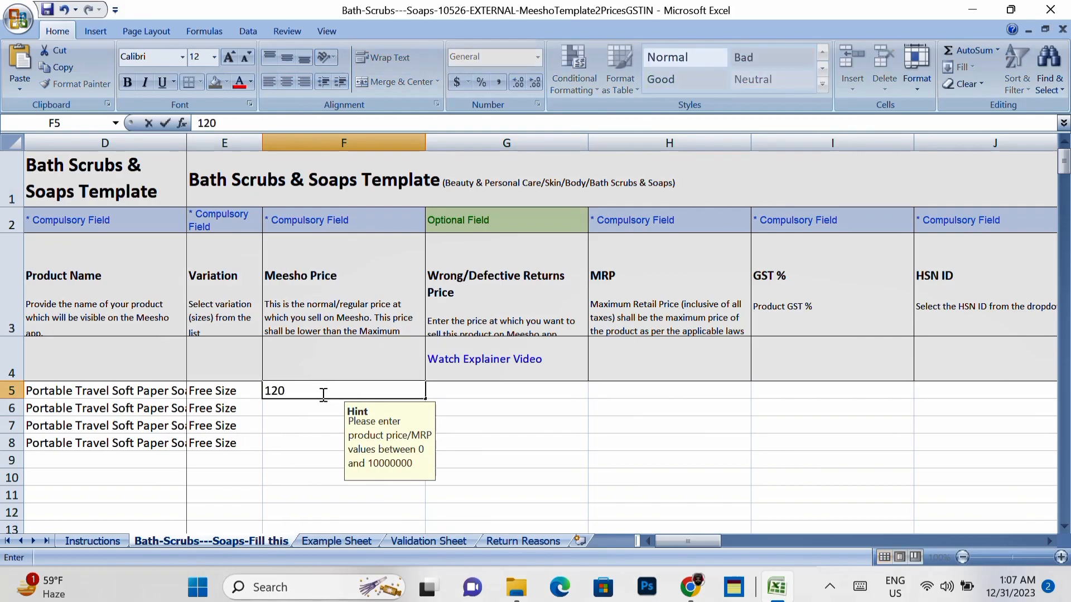
left_click(293, 408)
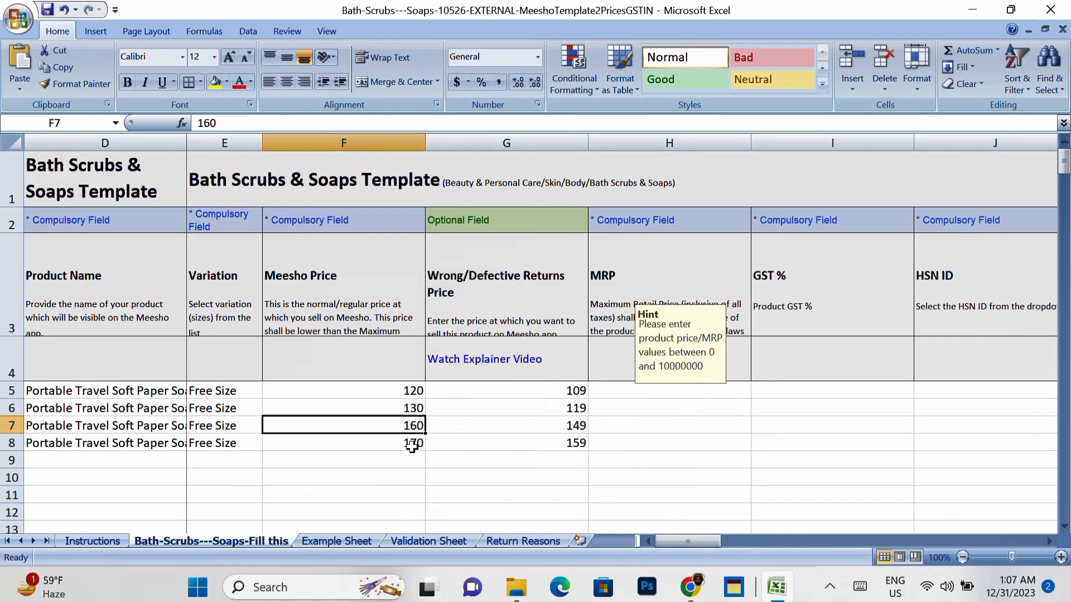
left_click_drag(535, 400, 543, 441)
key("Delete")
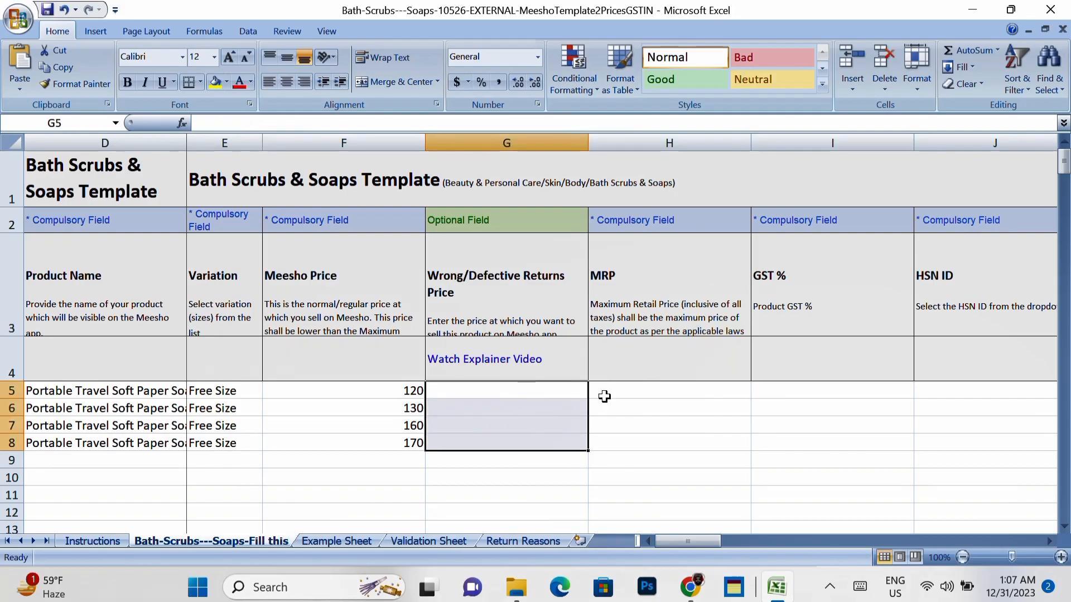
Enter MRP values 240, 260, 320 and 340 in H5:H8, and narrow the MRP and Wrong/Defective Returns Price columns.
left_click(622, 387)
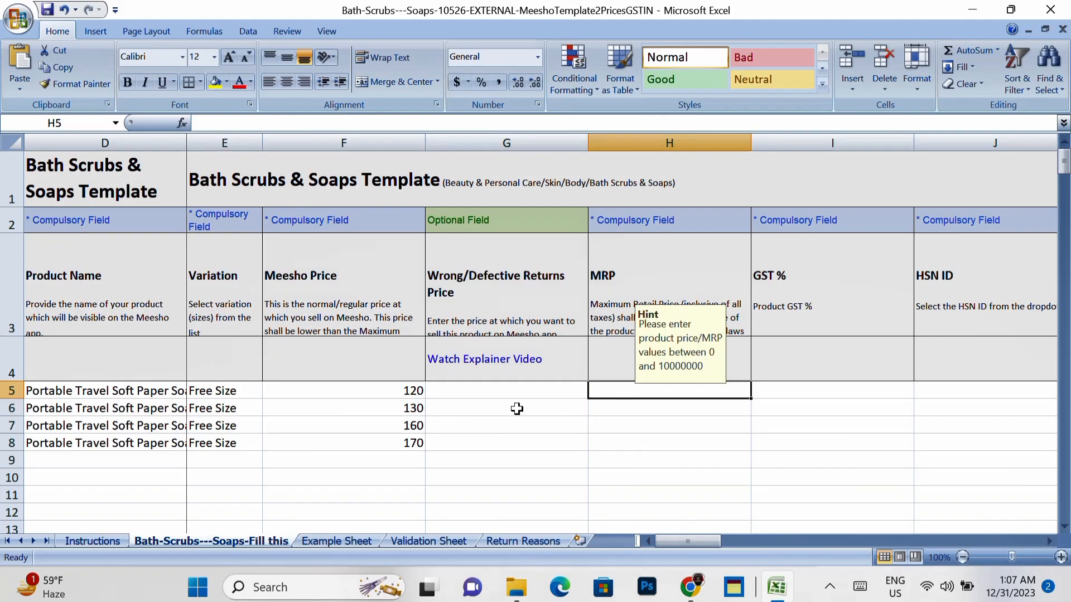
mouse_move(661, 353)
left_mouse_down()
mouse_move(812, 295)
mouse_move(910, 273)
mouse_move(964, 241)
mouse_move(973, 195)
left_mouse_up()
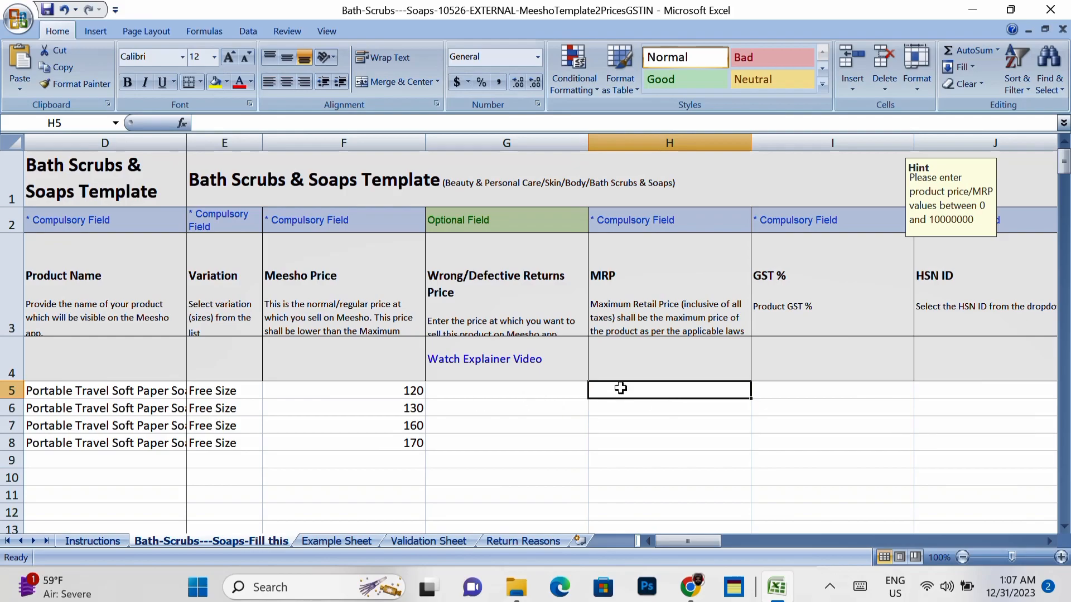
type("240")
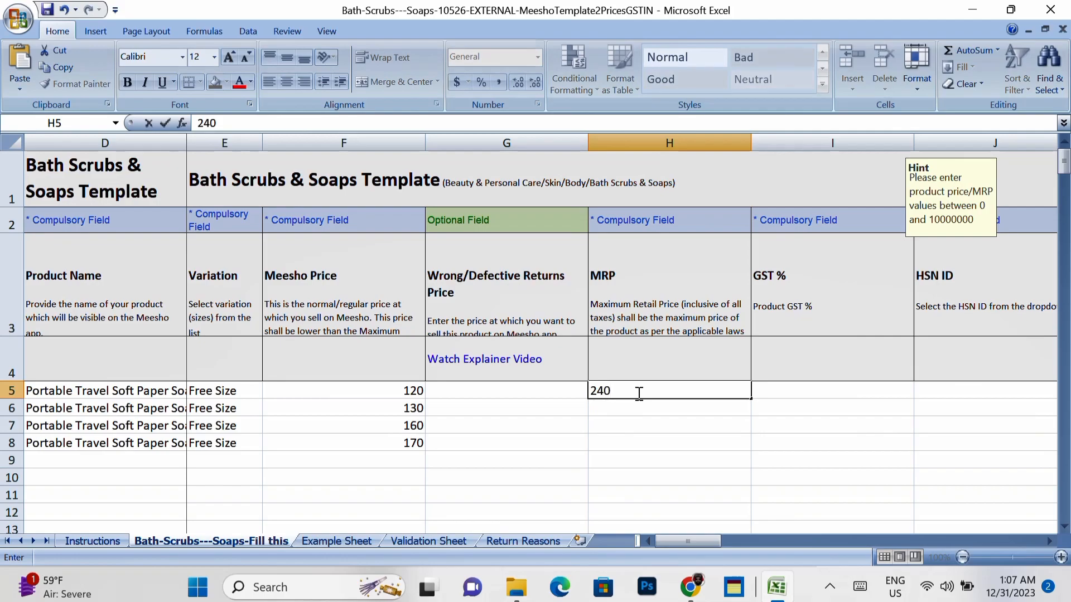
key("Return")
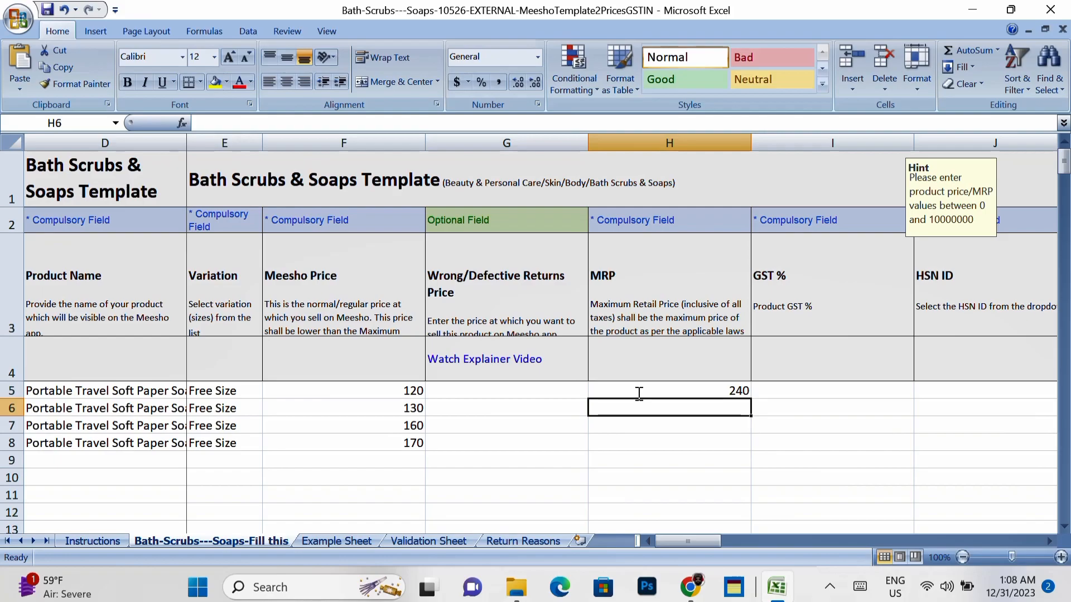
type("260")
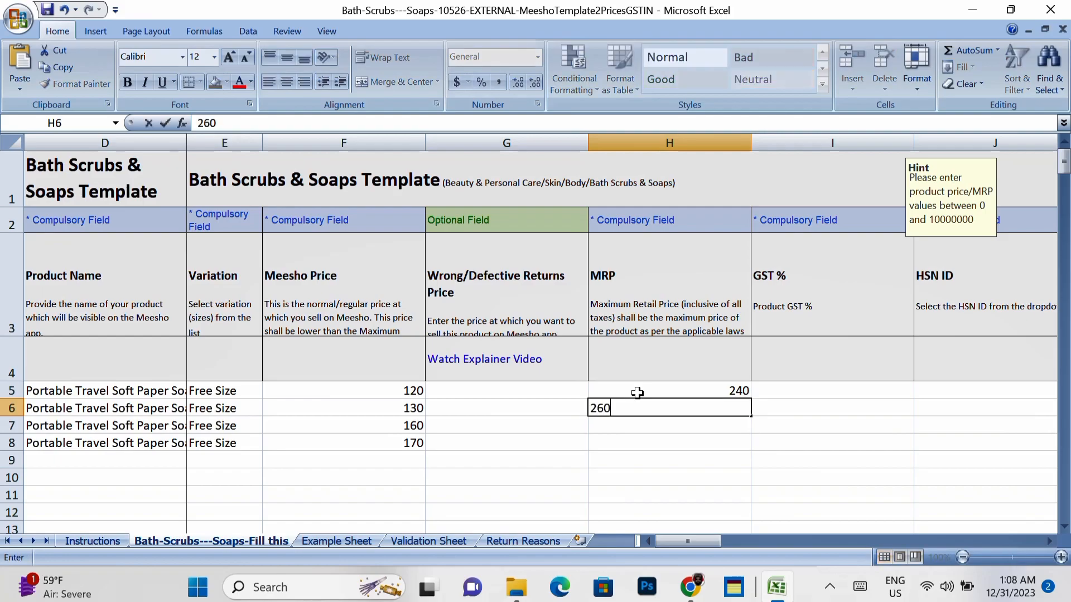
key("Return")
type("320")
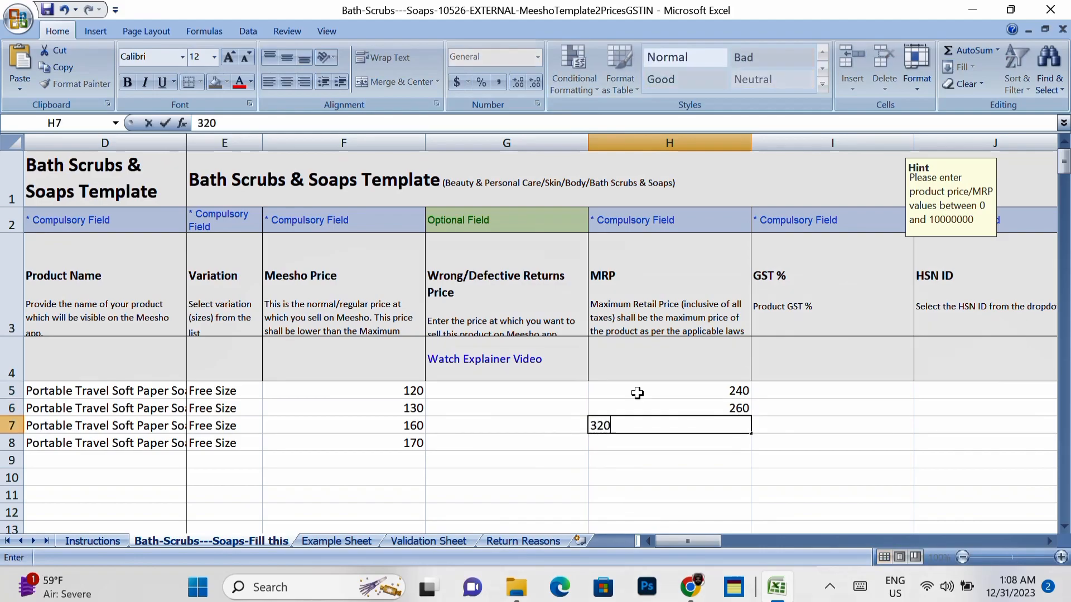
key("Return")
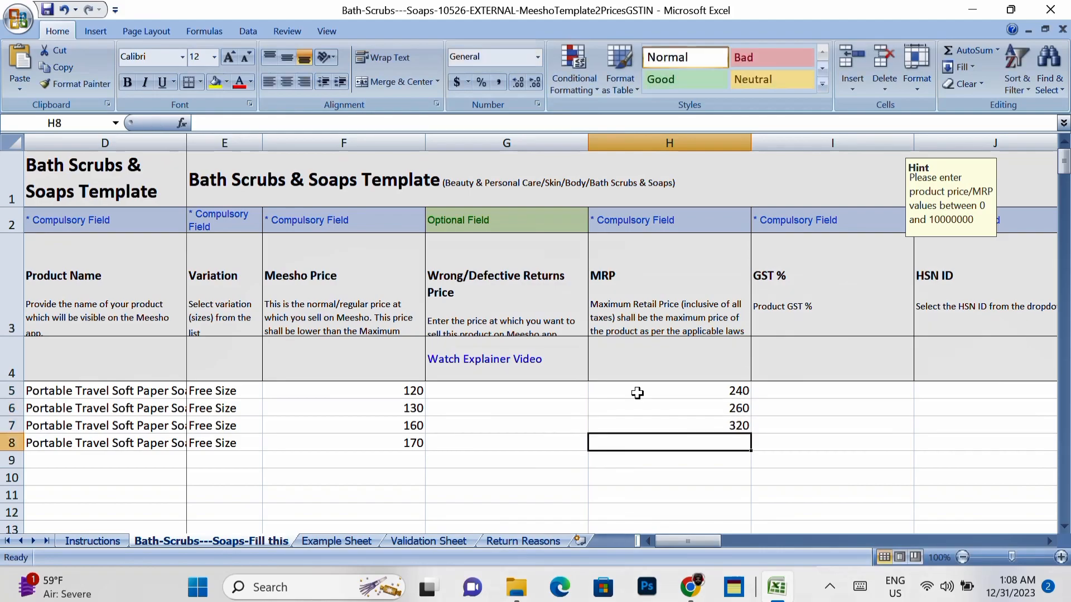
type("340")
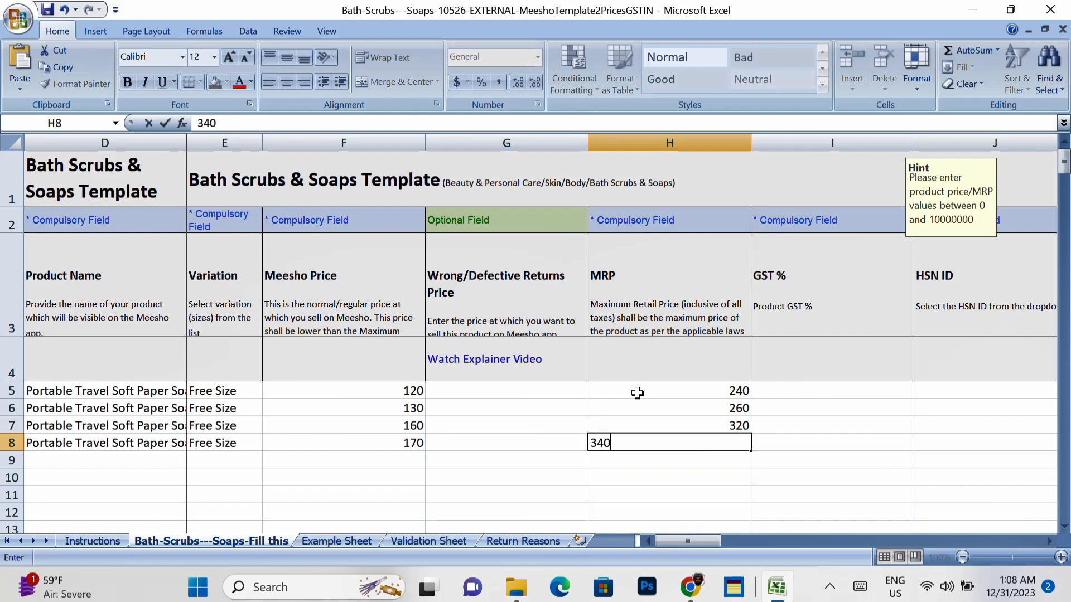
key("Return")
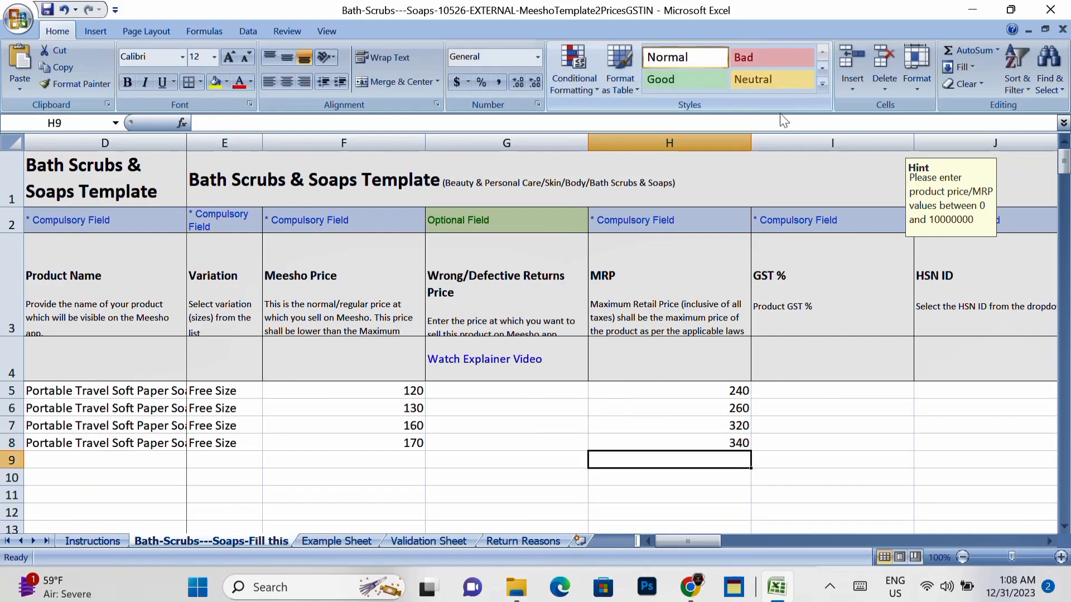
left_click_drag(751, 143, 697, 167)
left_click_drag(588, 148, 518, 163)
Set GST % to 18 in all of I5:I8 by copying I5 over the incremented values, and narrow the column.
left_click(690, 393)
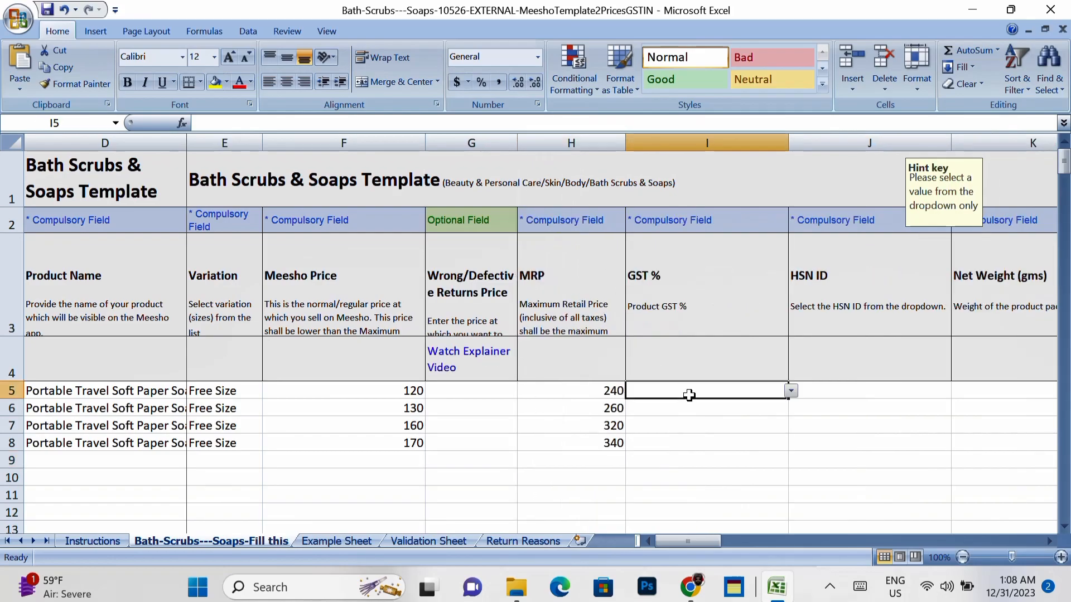
left_click(791, 391)
left_click(785, 404)
left_click_drag(788, 399, 794, 457)
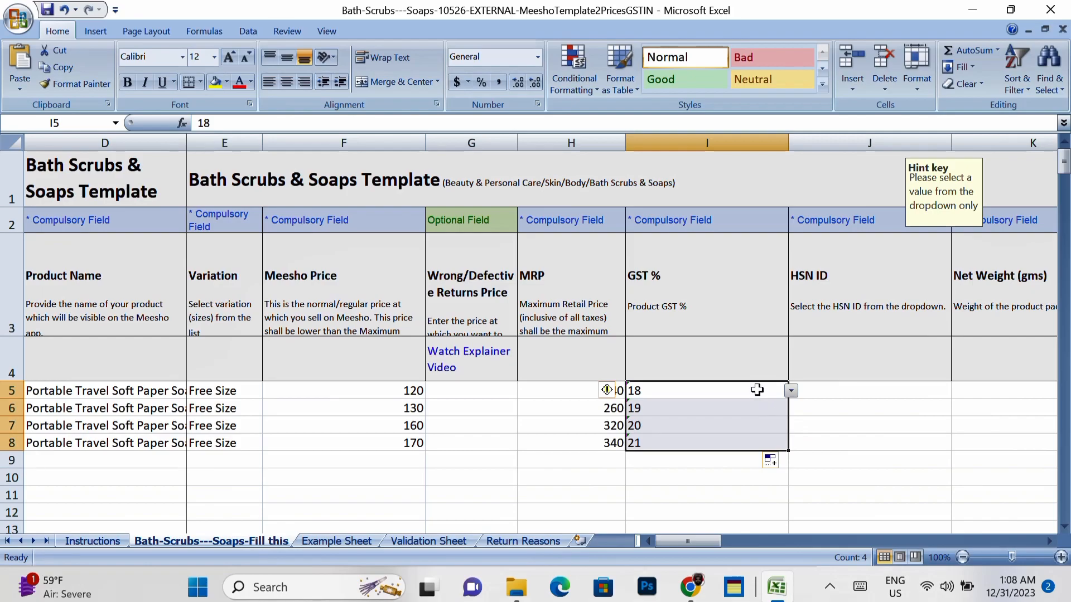
key("ctrl+c")
left_click_drag(755, 387, 752, 438)
key("Return")
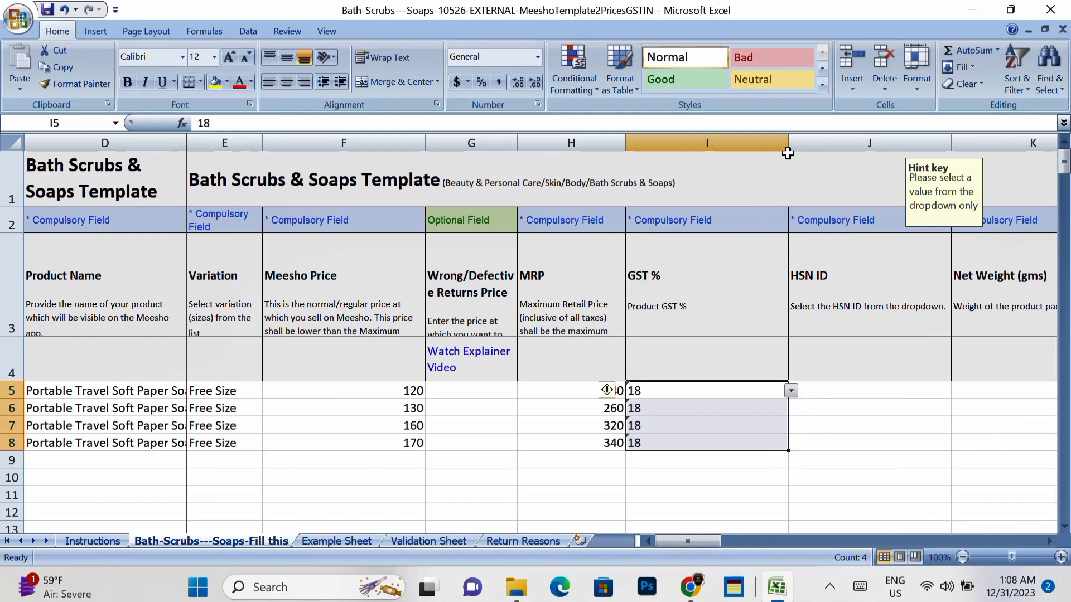
left_click_drag(787, 146, 669, 191)
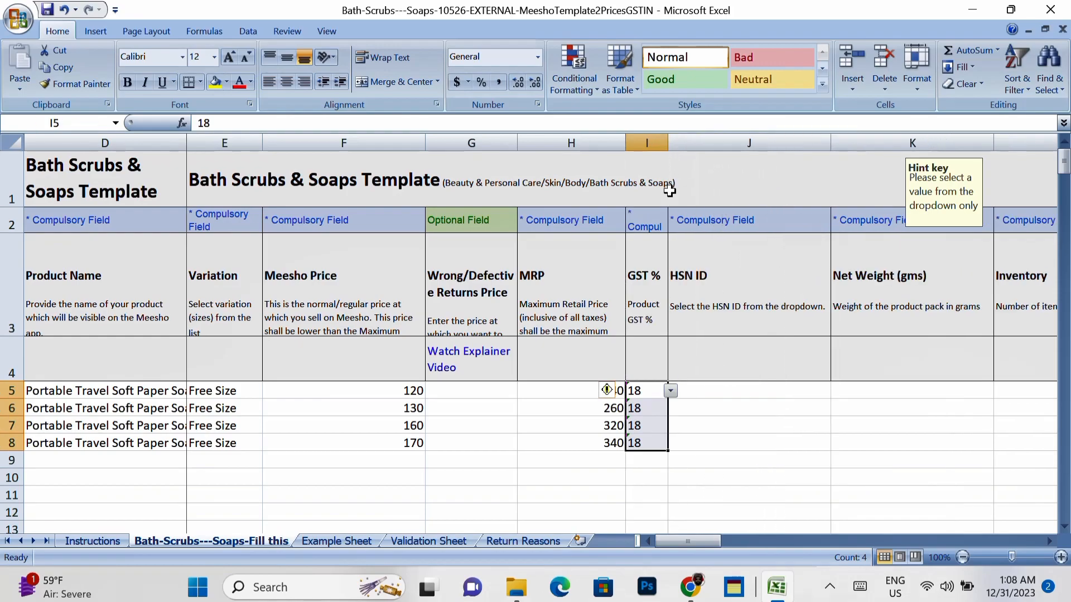
Try 3004 and 330499 as the HSN ID in cell J5.
left_click(789, 394)
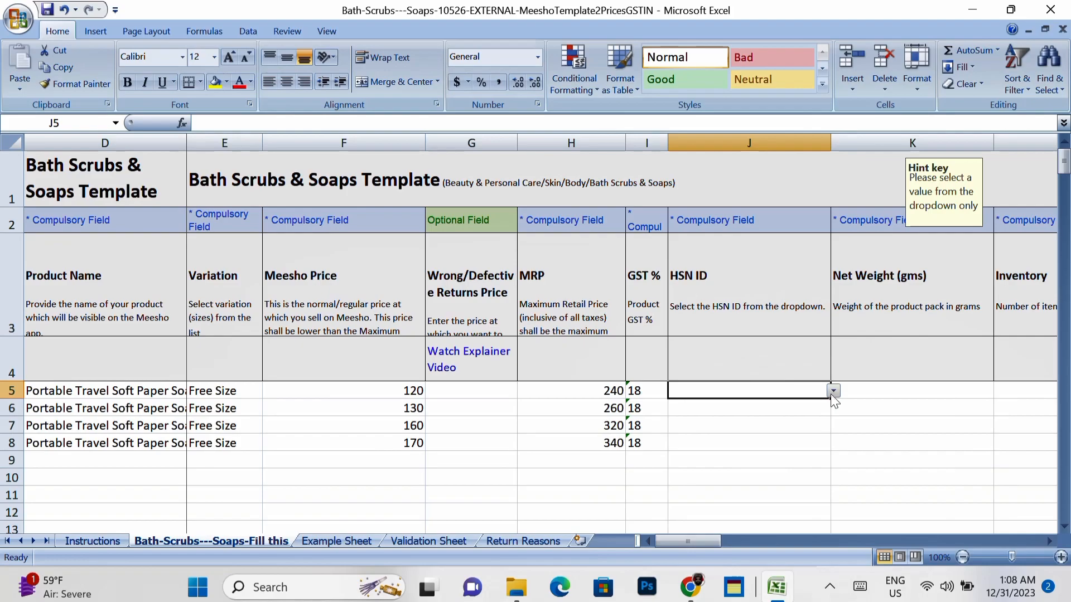
left_click(833, 391)
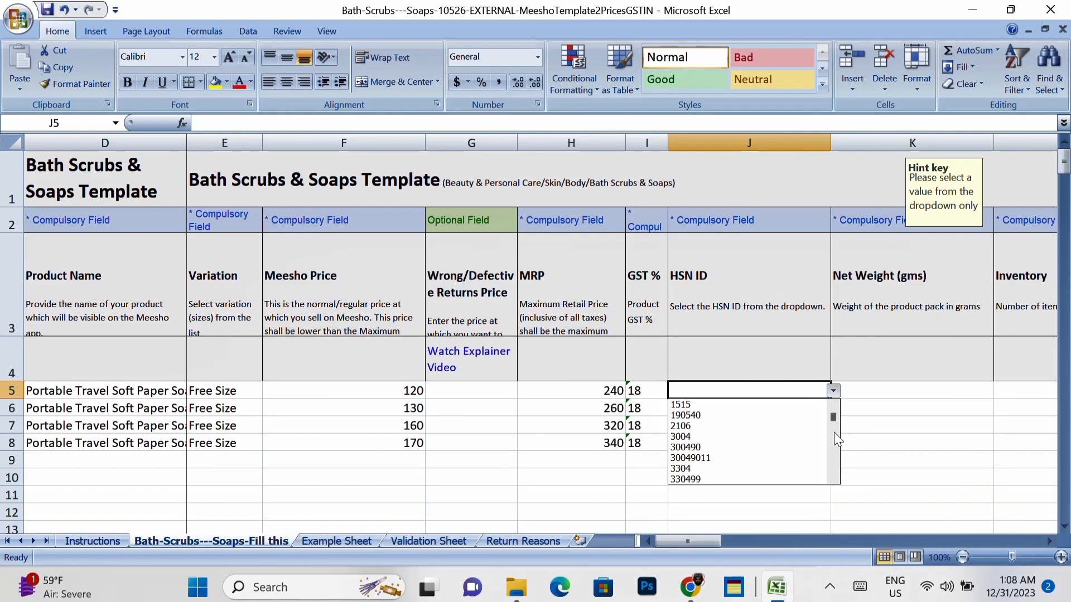
left_click(796, 436)
left_click(834, 391)
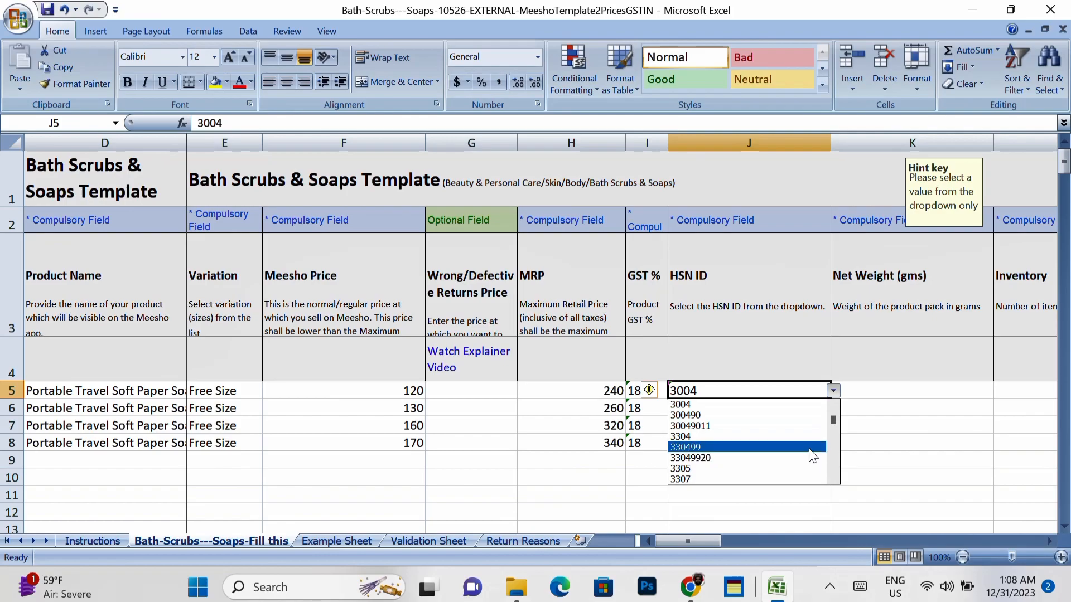
left_click(824, 447)
Choose HSN ID 3304 in J5 and copy the same value through J8.
left_click(833, 391)
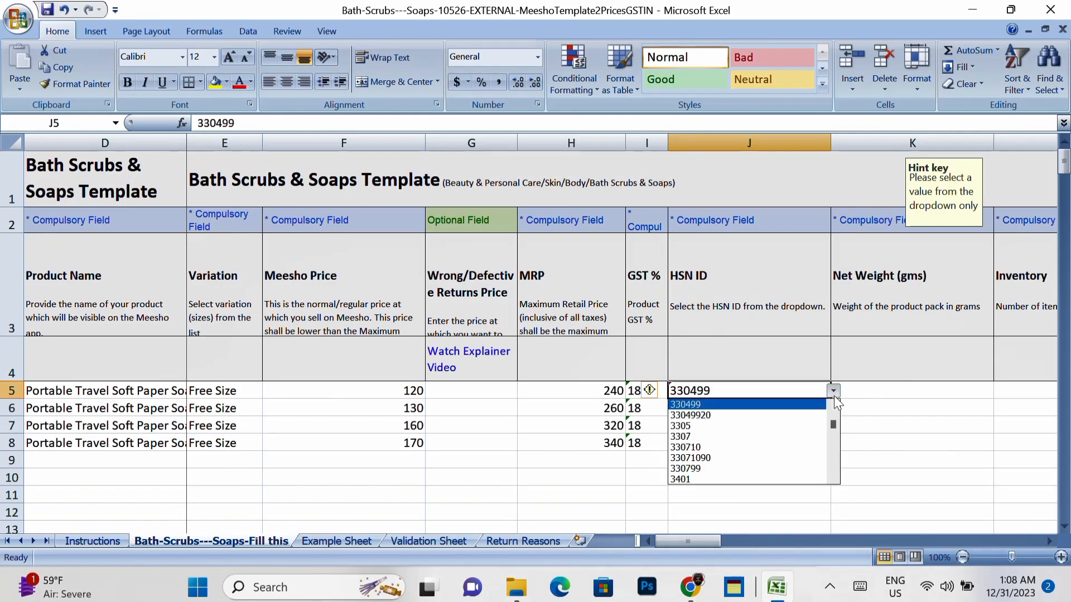
mouse_move(835, 422)
left_mouse_down()
mouse_move(839, 469)
mouse_move(838, 423)
left_mouse_up()
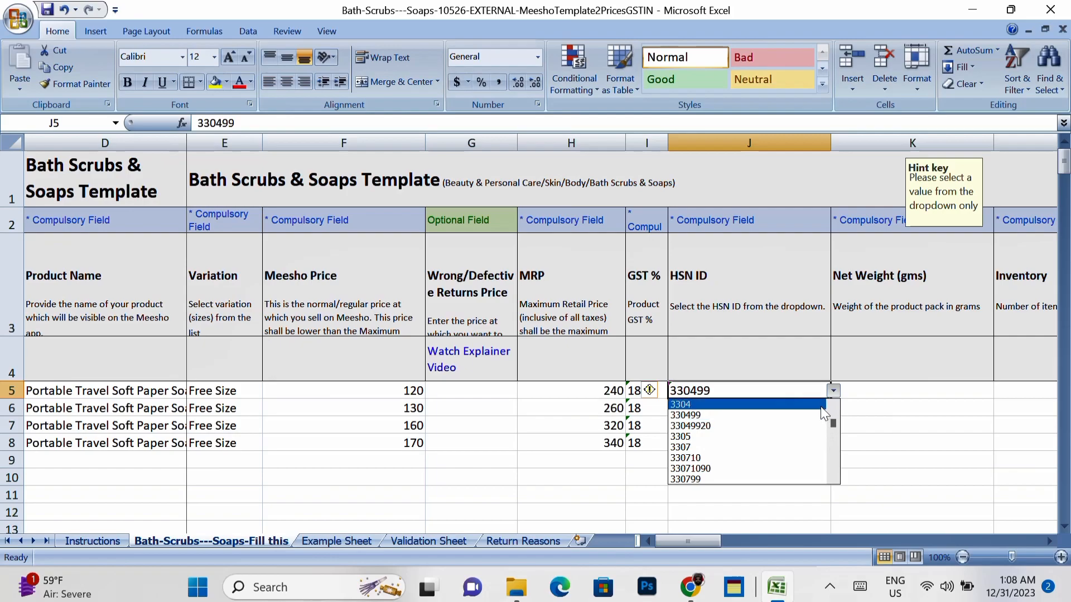
left_click(825, 404)
left_click_drag(829, 402, 828, 452)
left_click(807, 390)
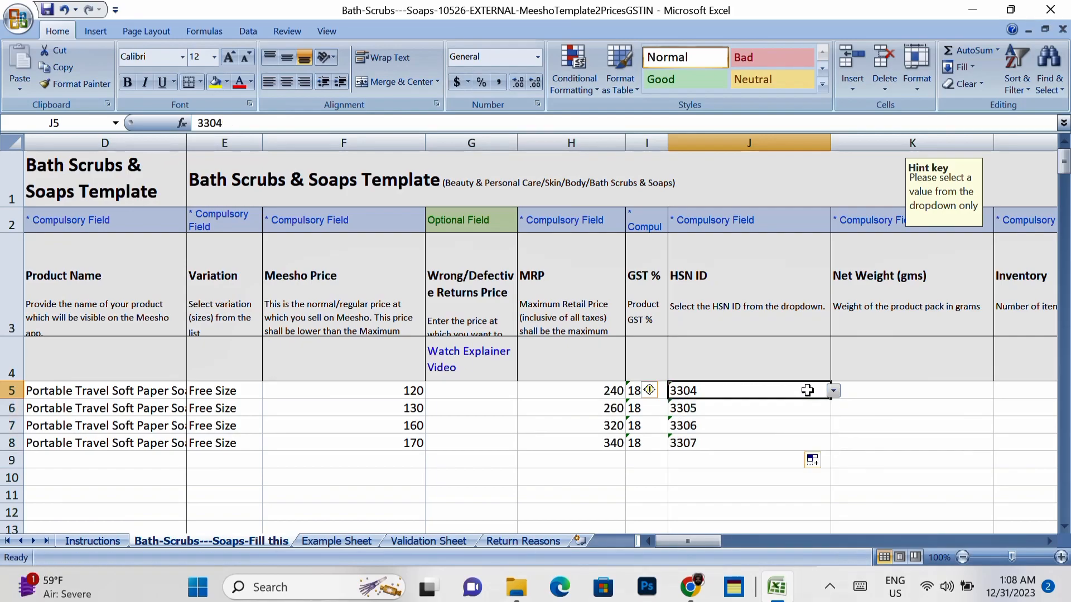
key("ctrl+c")
left_click_drag(807, 391, 809, 440)
key("Return")
Enter net weights of 50, 80, 120 and 150 grams in K5:K8 for the four packs.
key("Right")
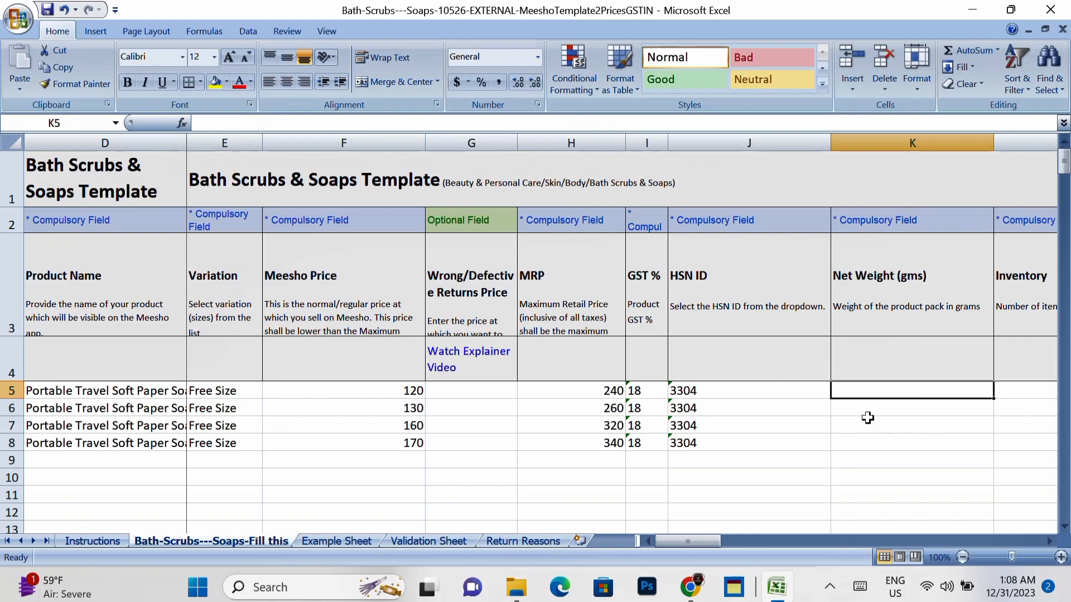
type("50")
key("Return")
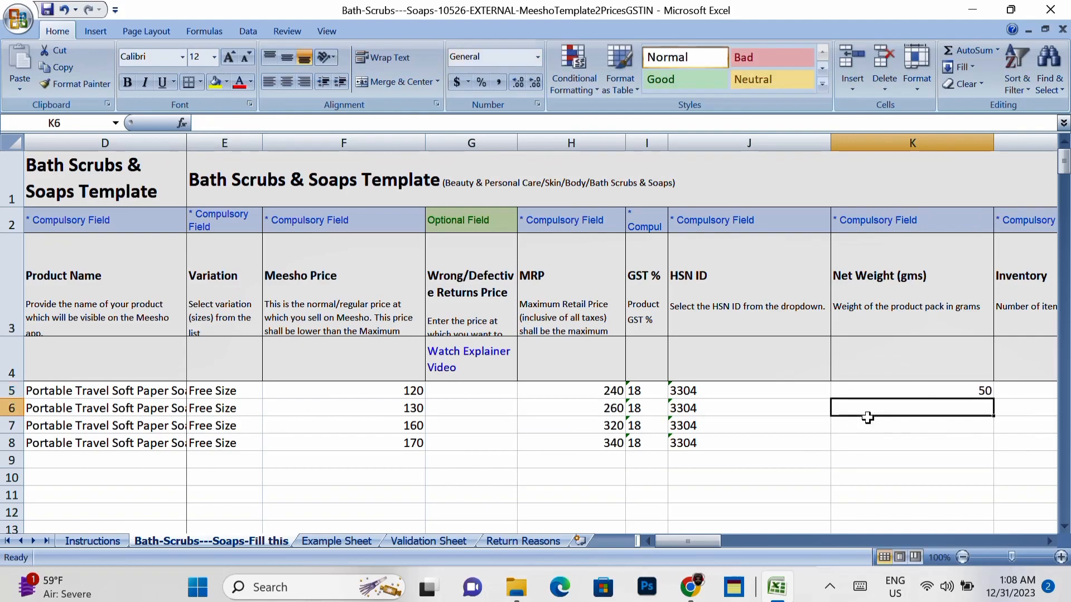
type("80")
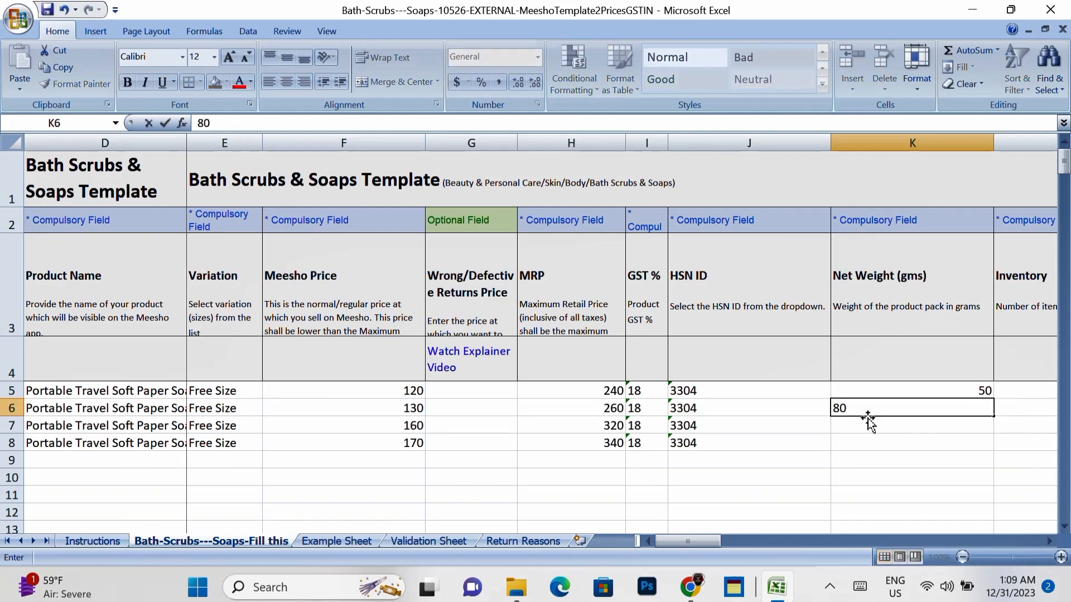
key("Return")
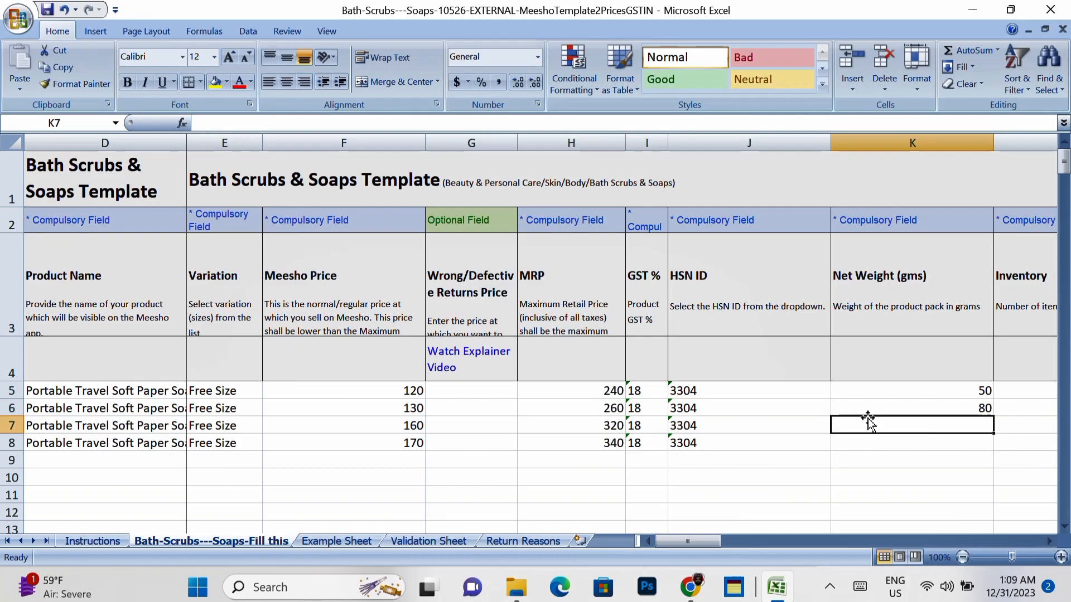
type("120")
key("Return")
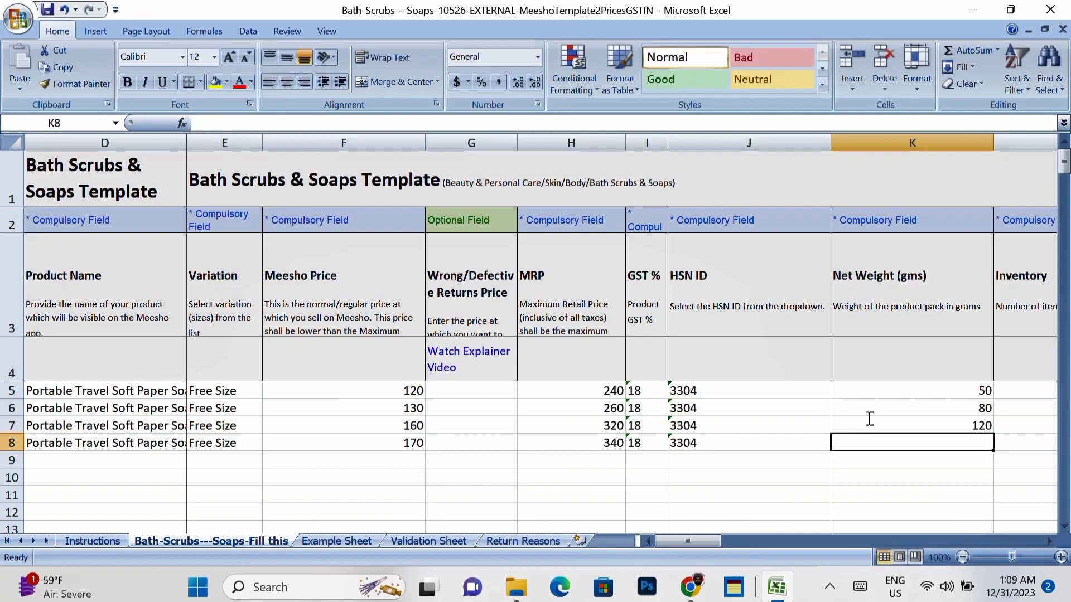
type("150")
key("Return")
Enter an inventory of 1000 in L5 for the first pack.
key("Up")
key("Up")
key("Up")
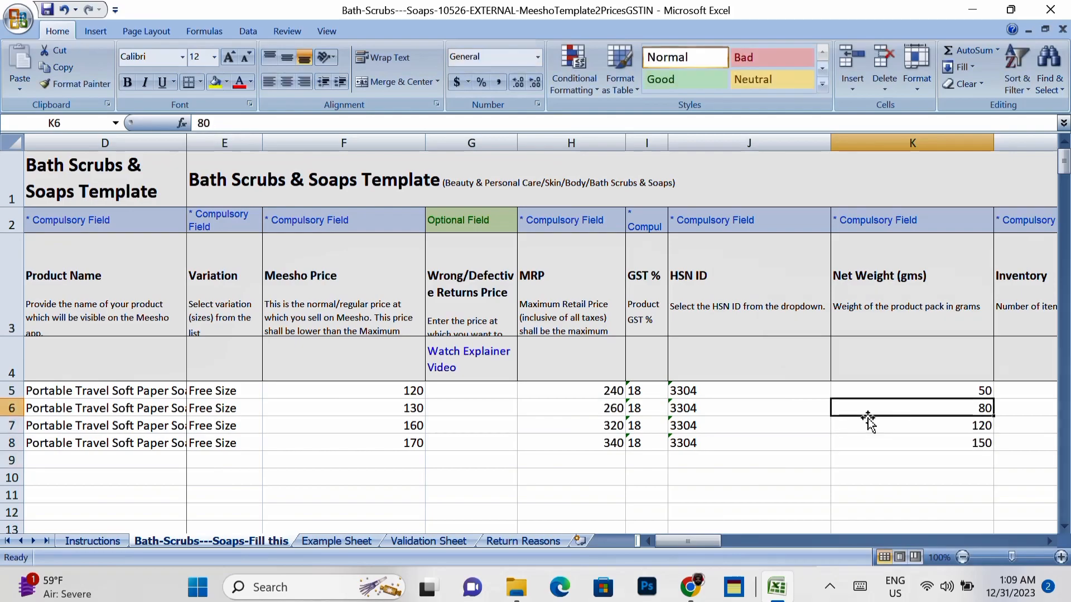
key("Up")
key("Right")
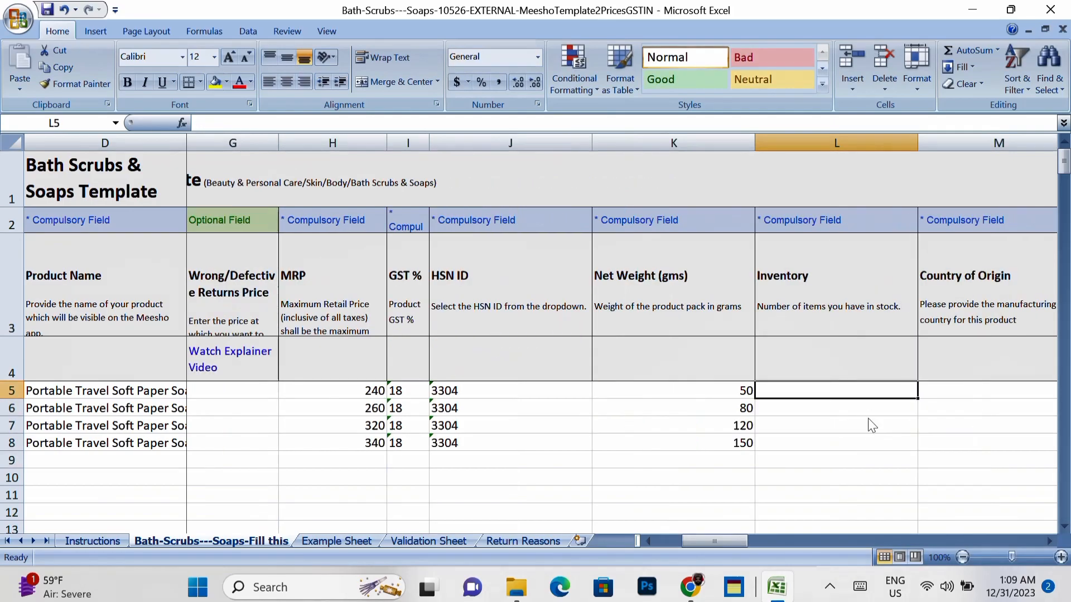
type("1000")
key("Return")
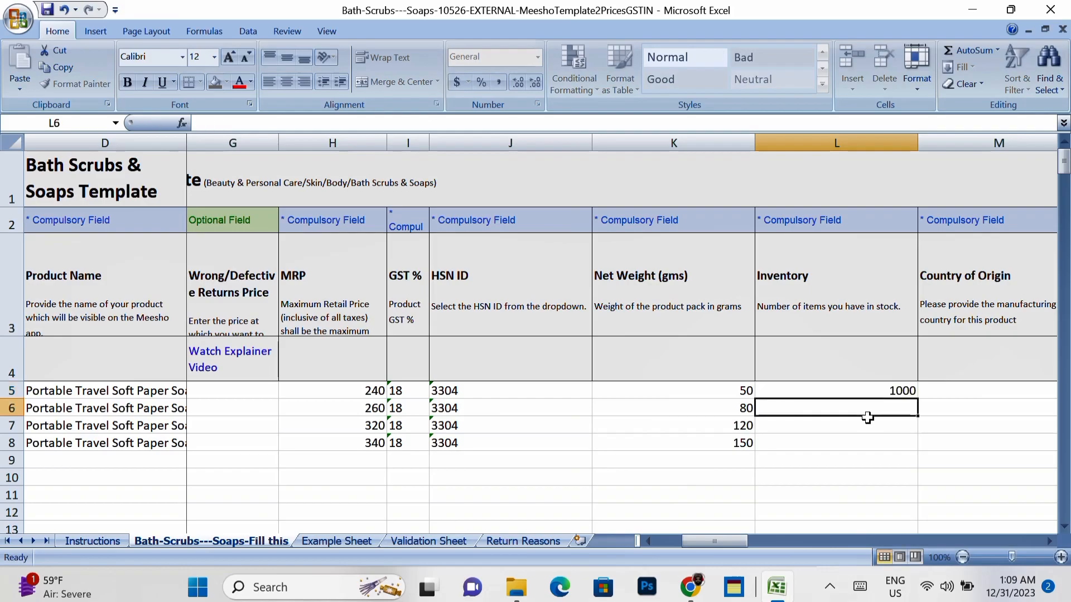
Copy the inventory value from L5 into L6:L8 for the remaining packs.
key("Up")
key("ctrl+c")
key("Down")
key("Down")
key("Down")
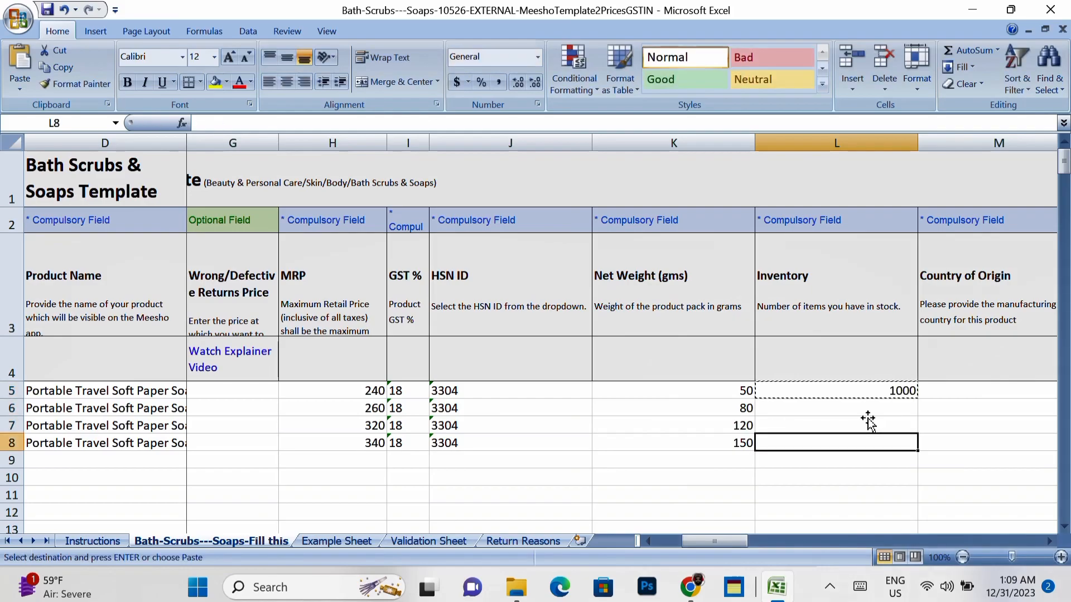
key("Up")
key("Up")
key("Up")
key("shift+Down")
key("shift+Down")
key("shift+Down")
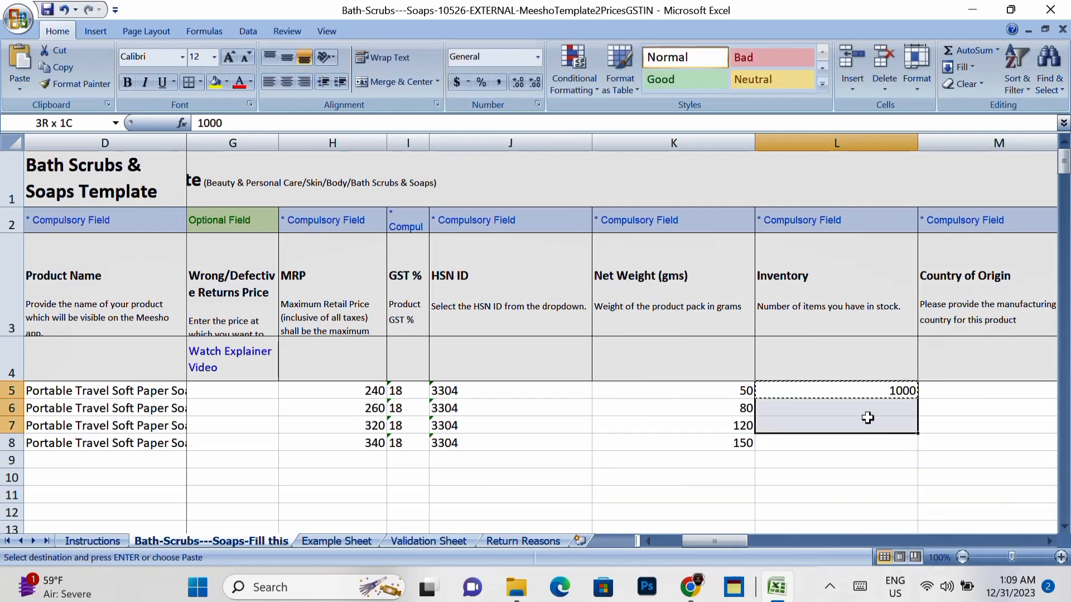
key("Return")
Narrow the Net Weight (gms) and HSN ID columns.
key("Right")
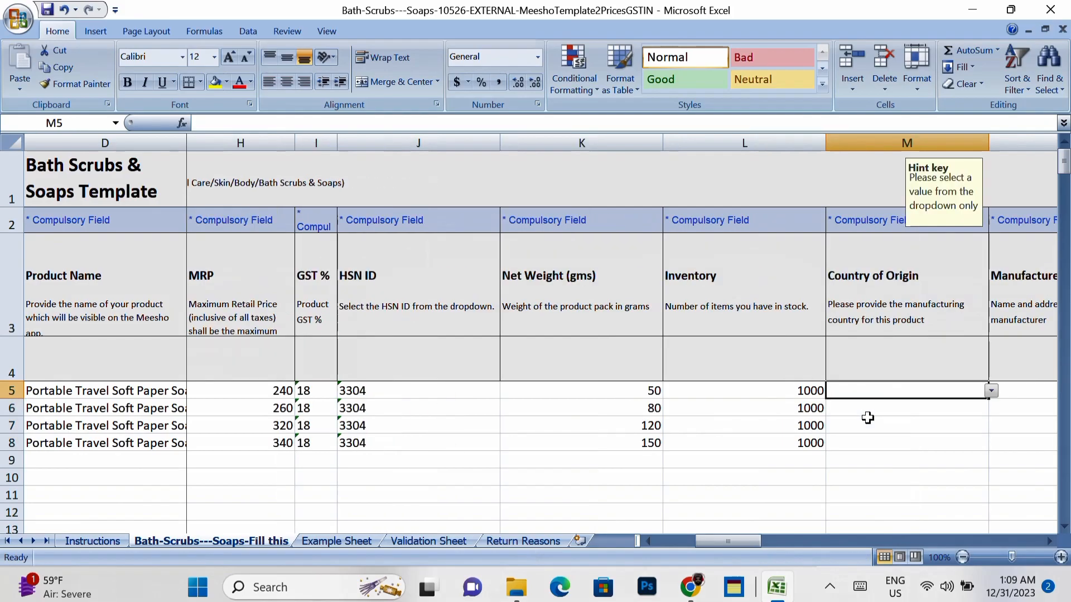
left_click_drag(663, 143, 585, 159)
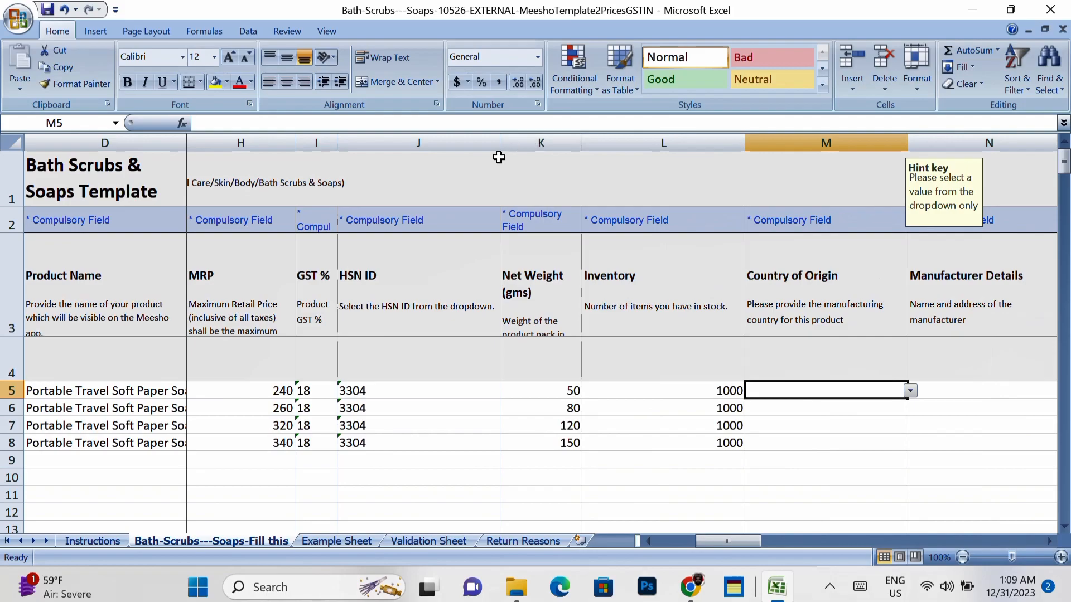
left_click_drag(491, 143, 429, 161)
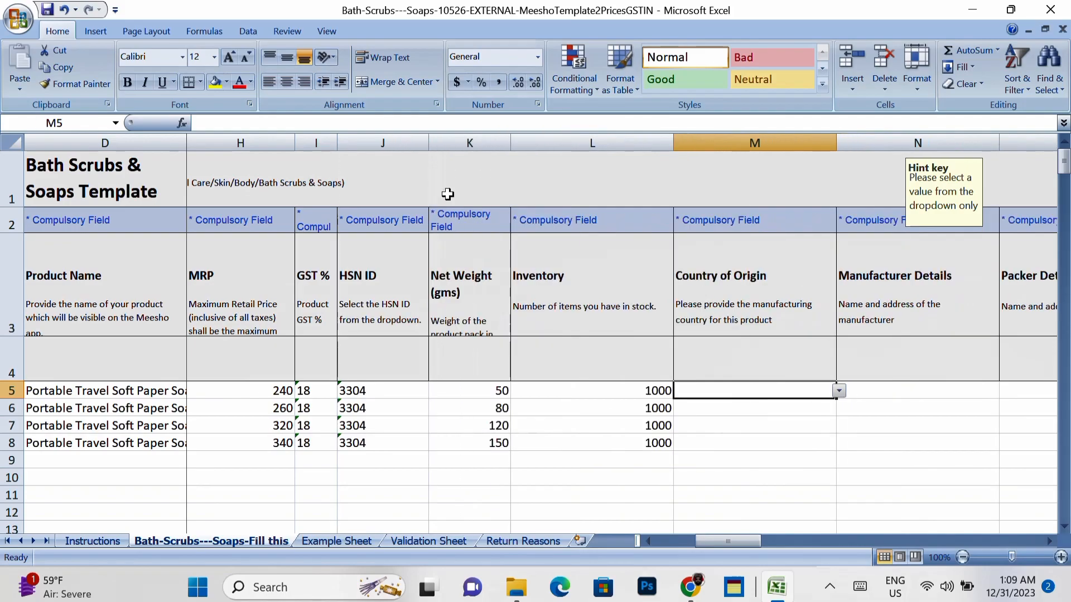
Choose India as the Country of Origin in M5 and fill it down through M8.
left_click(838, 391)
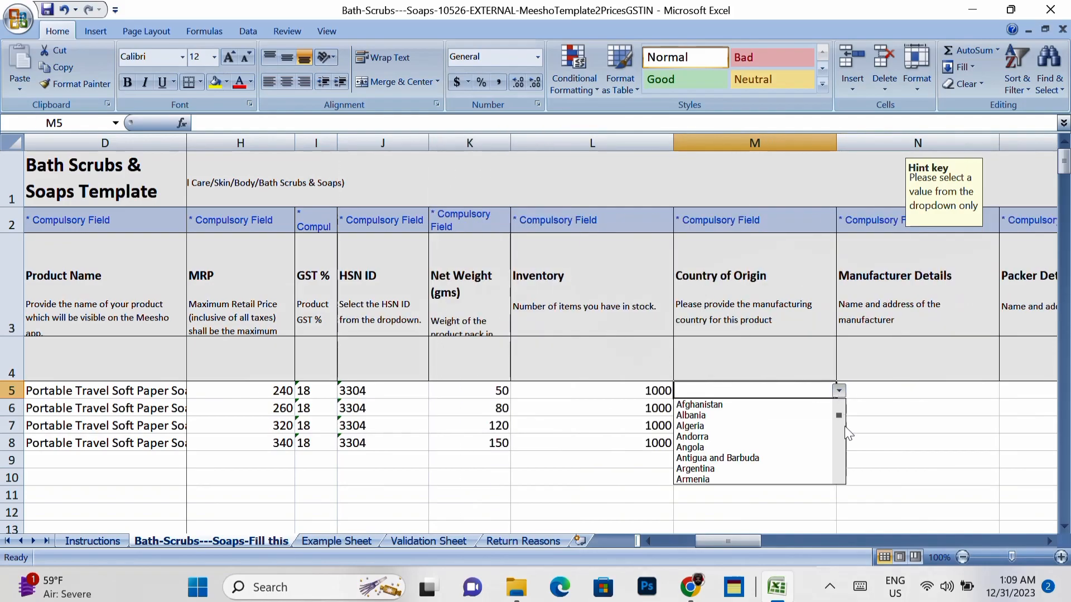
left_click_drag(838, 418, 842, 436)
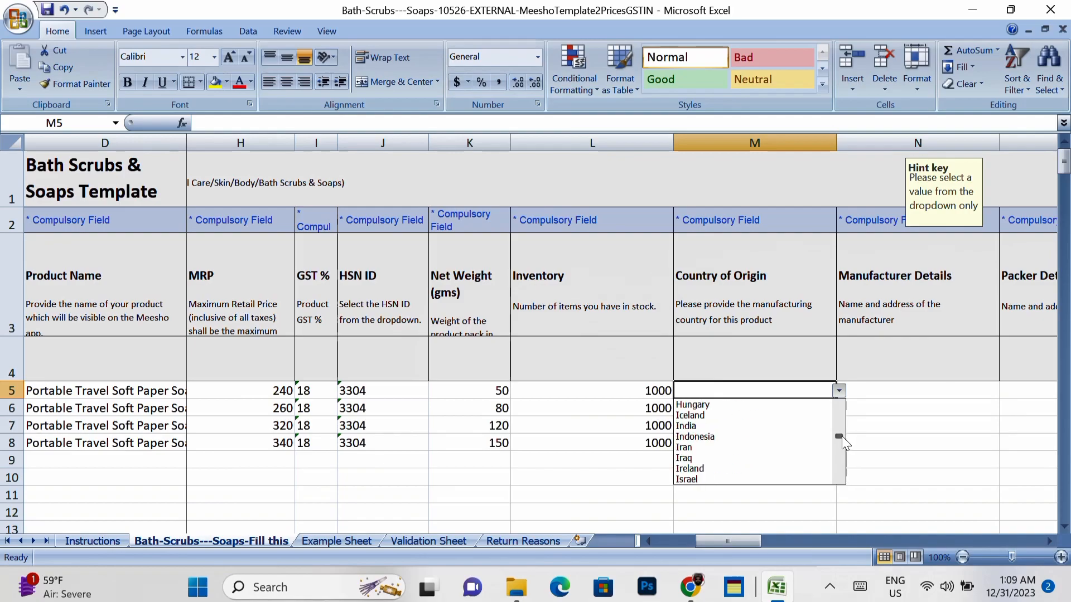
left_click(806, 426)
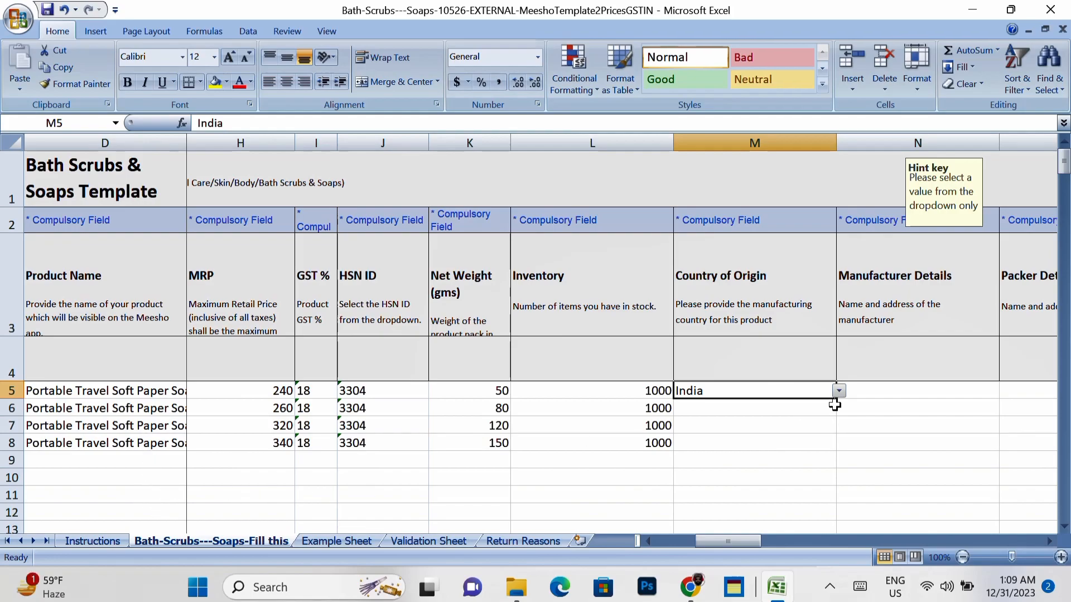
left_click_drag(836, 400, 839, 450)
Enter AG Enterprises as the Manufacturer Details in N5 and copy it through N8.
key("Right")
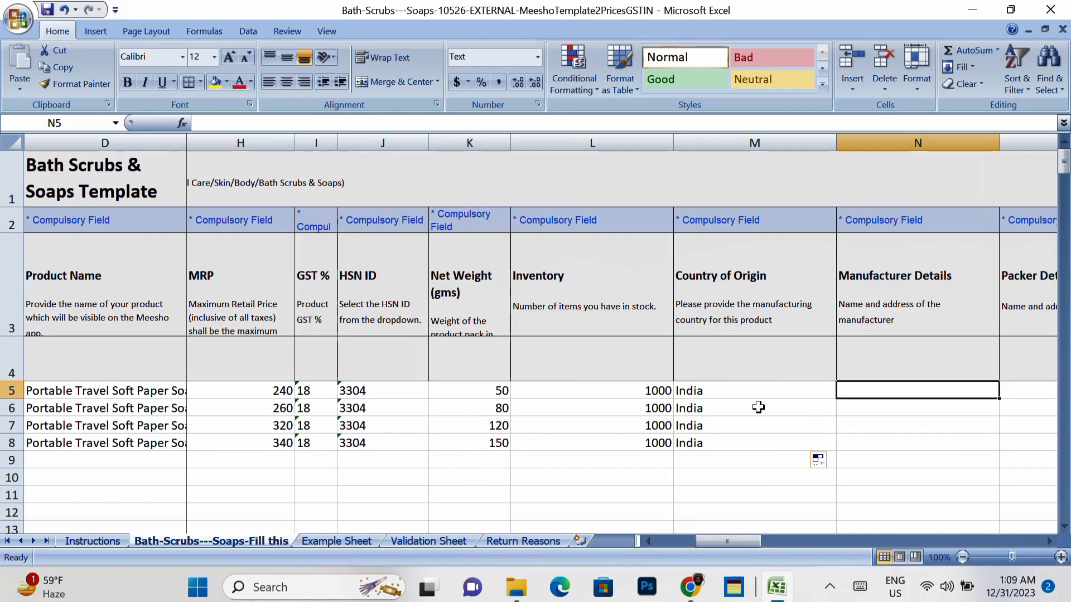
type("A")
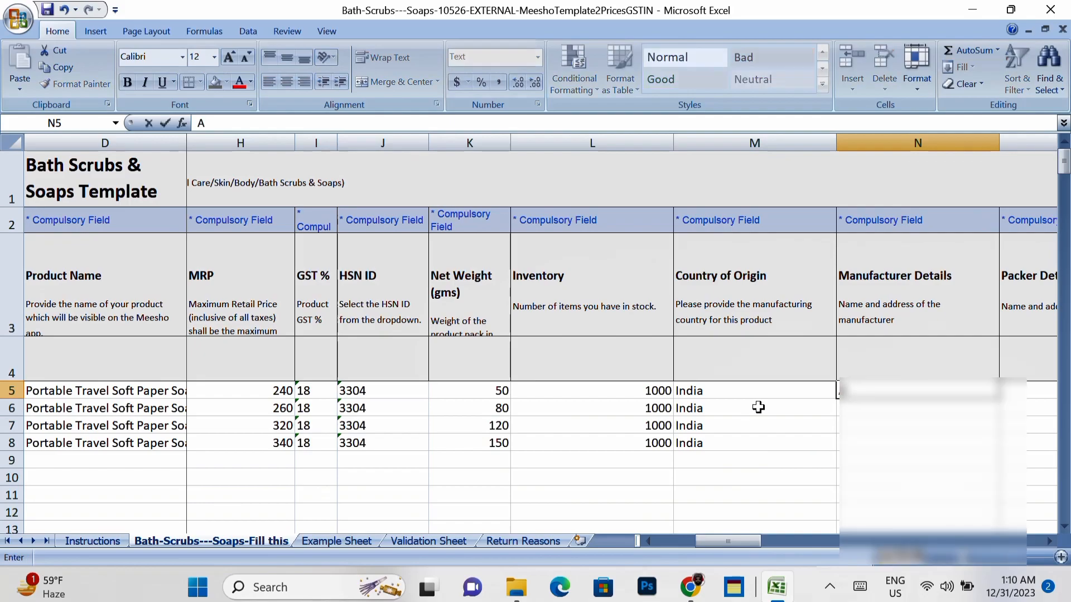
type("G Enterprises")
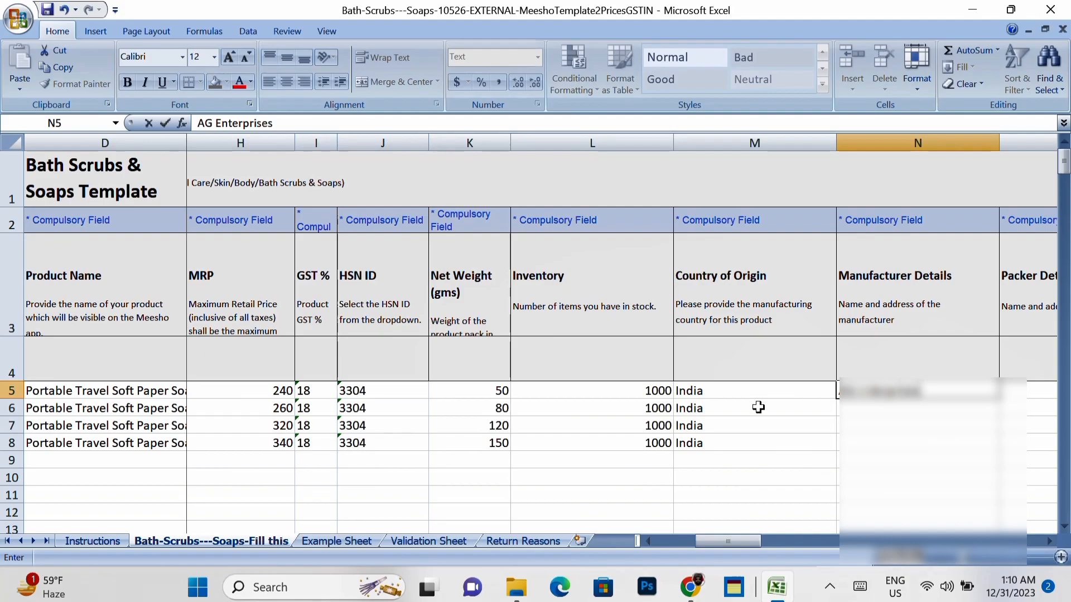
key("ctrl+Return")
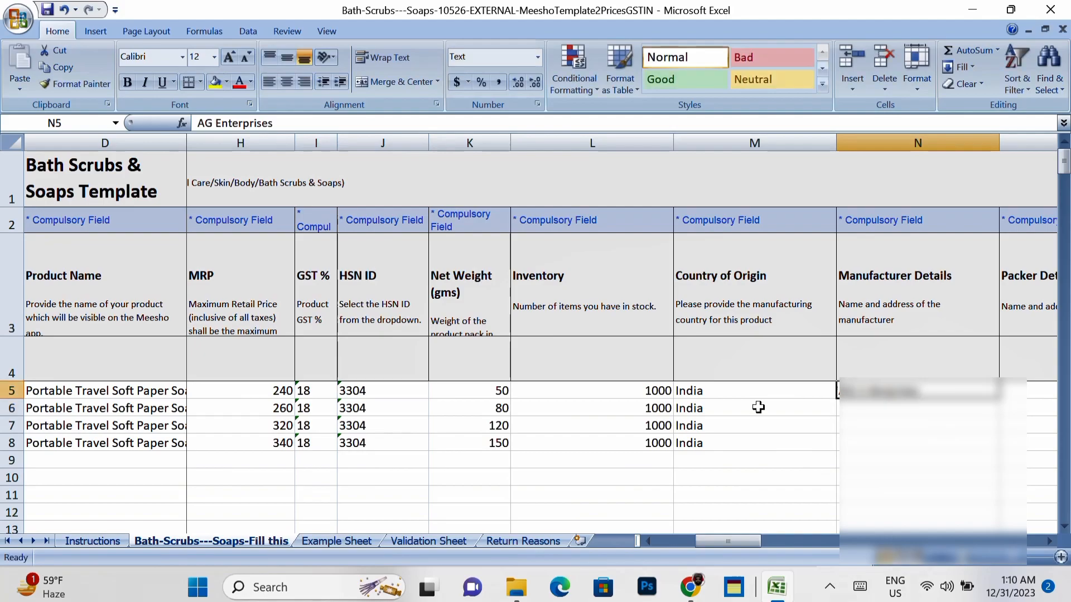
key("ctrl+c")
key("shift+Down")
key("shift+Down")
key("shift+Down")
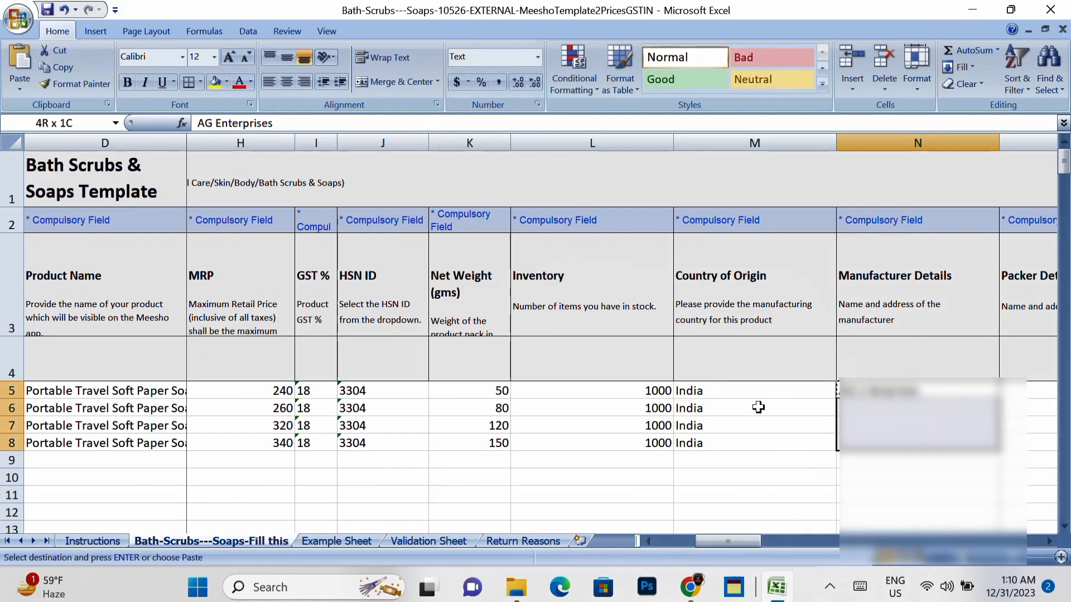
key("Return")
Copy the manufacturer details from N5:N8 into the Packer Details cells O5:O8.
key("Right")
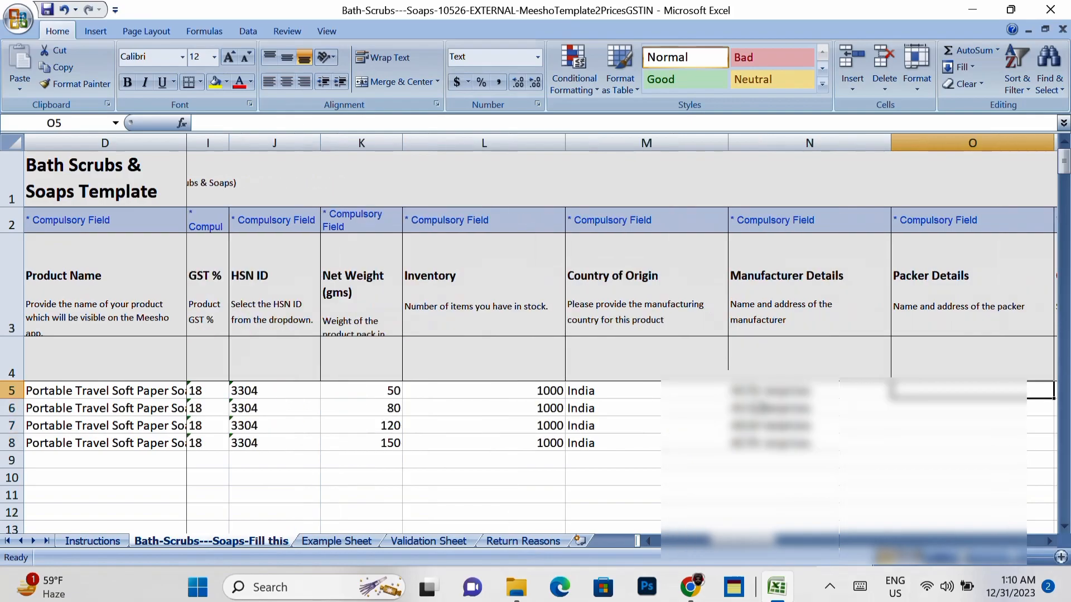
key("Left")
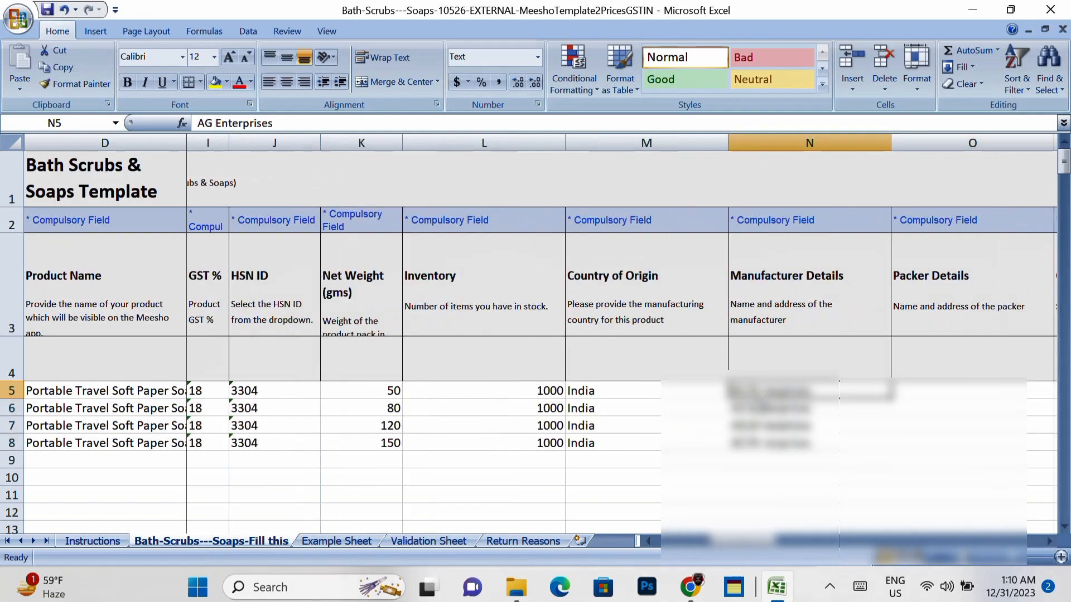
key("shift+Down")
key("shift+Down")
key("shift+Down")
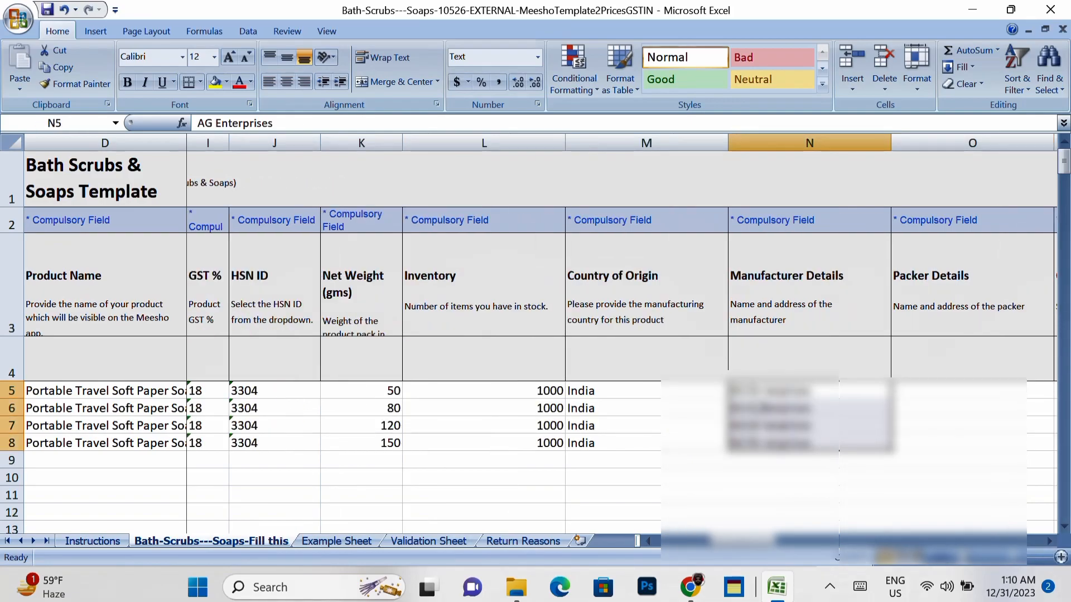
key("ctrl+c")
key("Right")
key("Return")
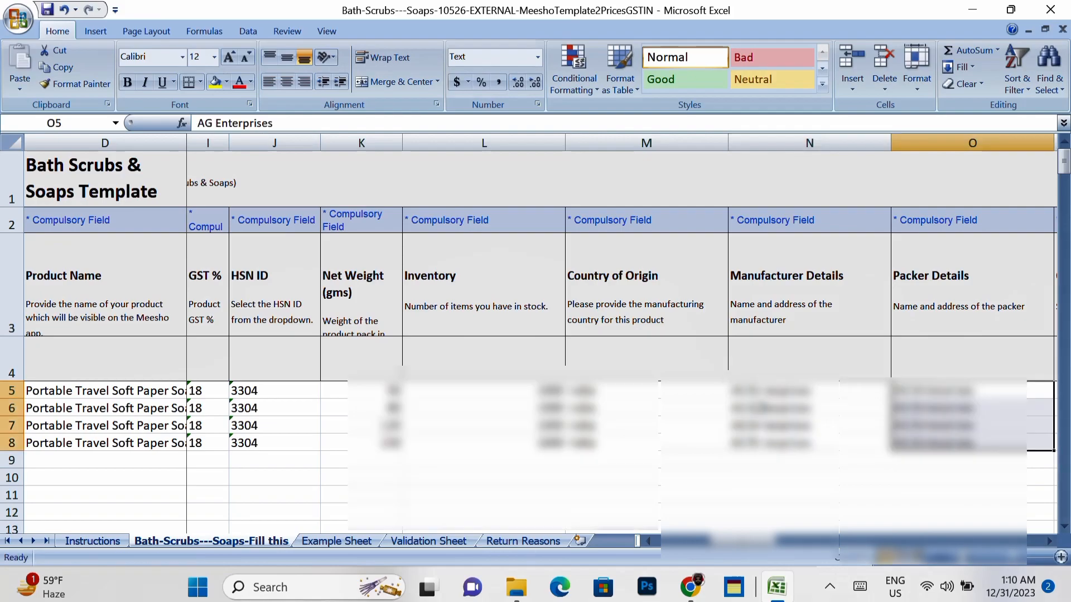
Choose No Concern as the Concern in P5 and fill it down through P8.
key("Right")
key("Right")
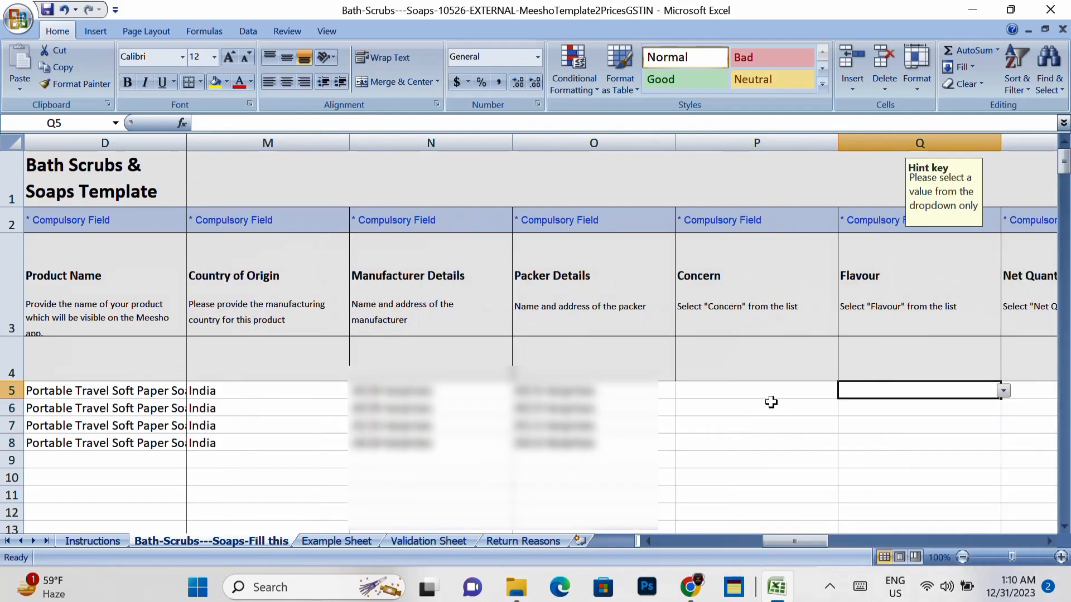
left_click(777, 390)
left_click(840, 392)
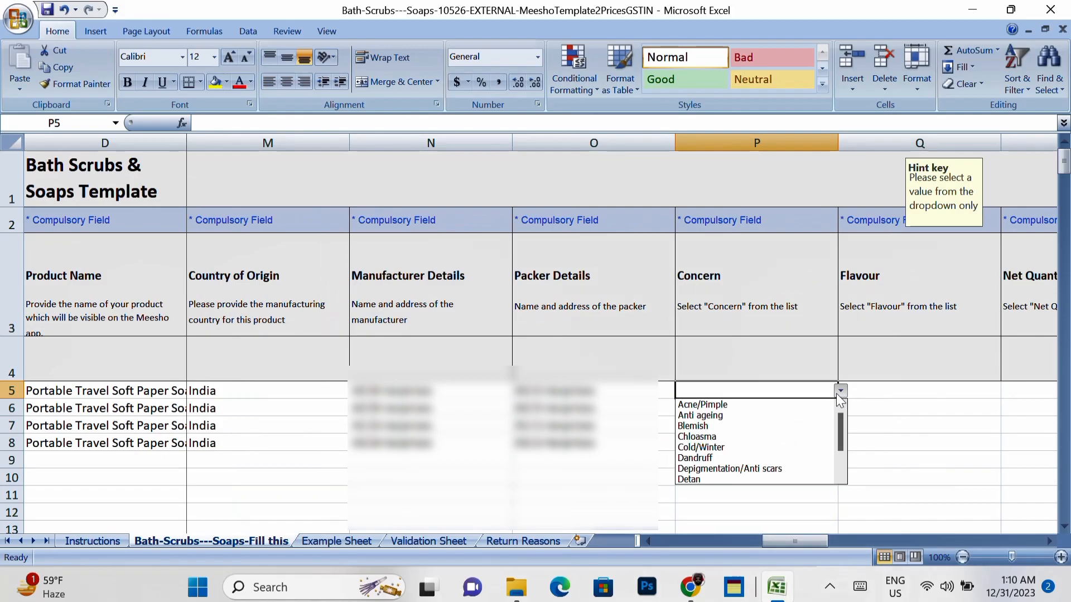
left_click(851, 421)
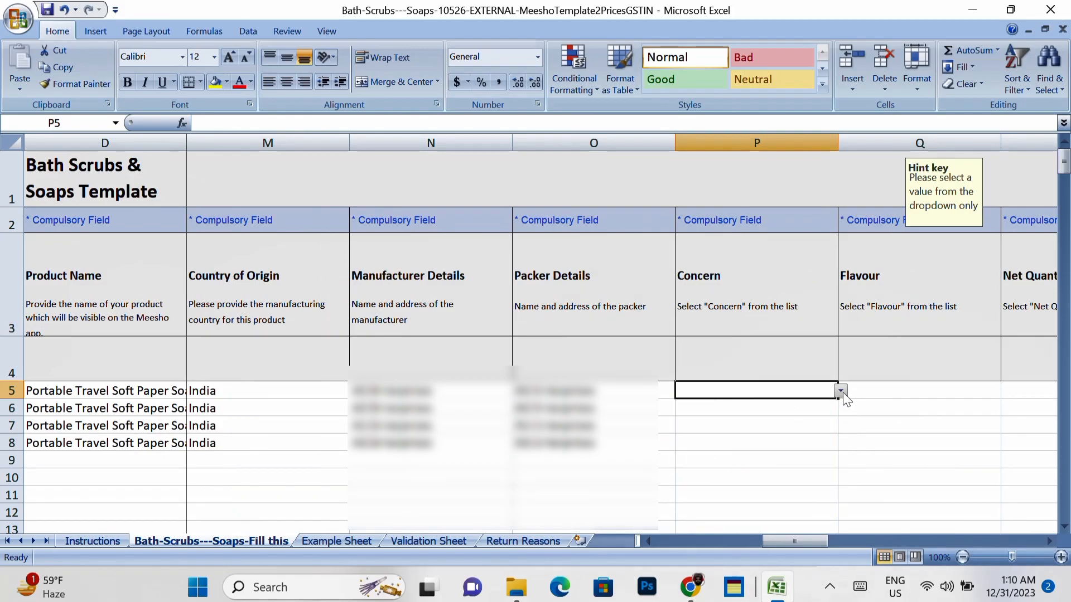
left_click(840, 391)
left_click_drag(842, 423, 842, 440)
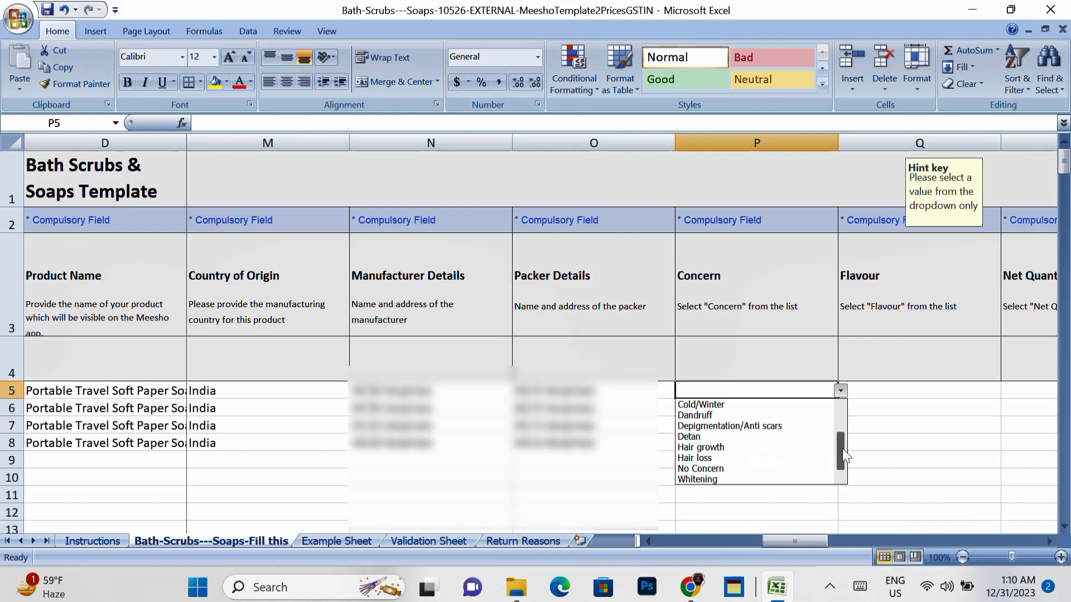
left_click(813, 468)
left_click_drag(838, 404, 840, 446)
Choose Strawberry as the Flavour in Q5 and fill it down through Q8.
key("Right")
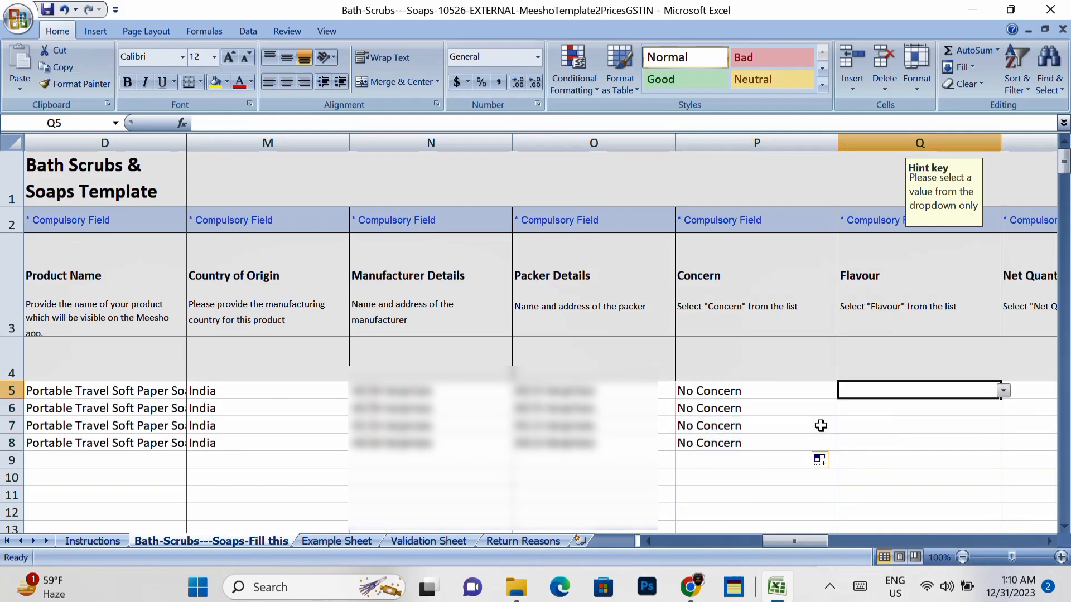
key("Right")
key("Left")
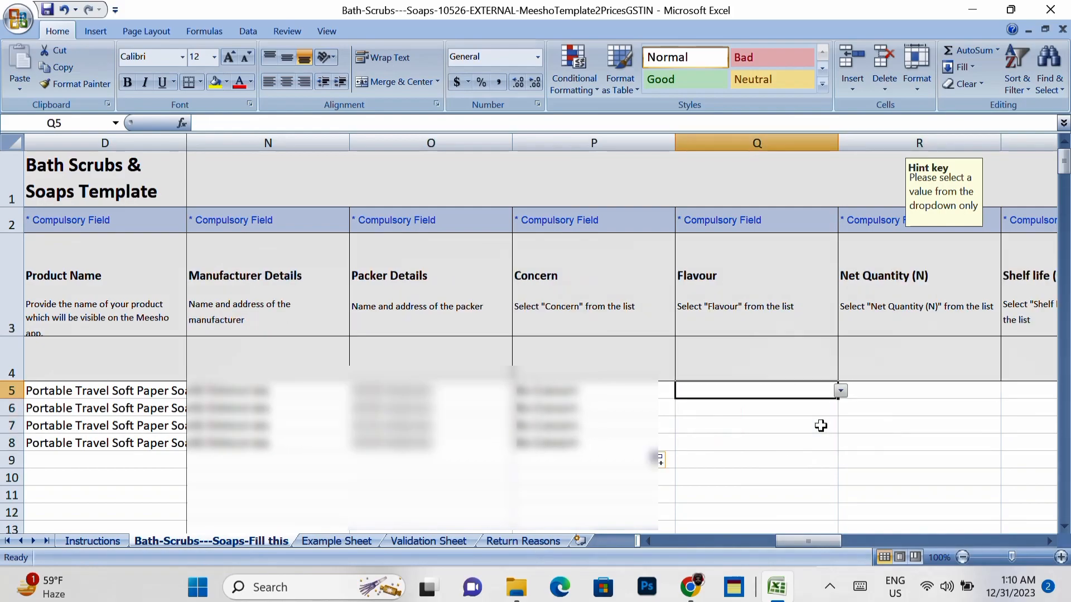
left_click(840, 391)
left_click(849, 421)
left_click(840, 391)
mouse_move(841, 419)
left_mouse_down()
mouse_move(849, 474)
mouse_move(842, 417)
mouse_move(843, 438)
left_mouse_up()
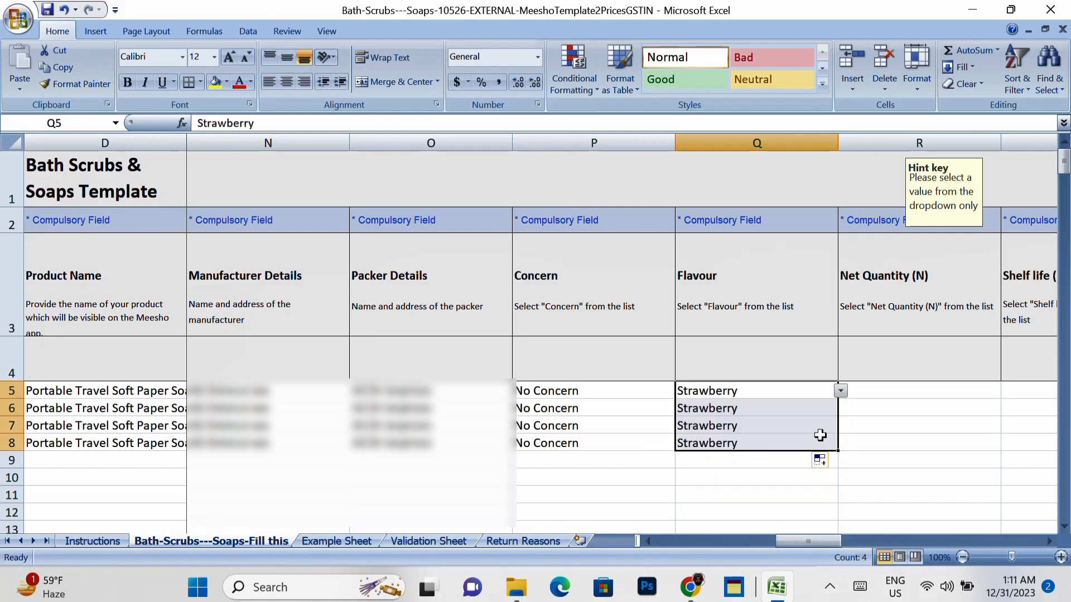
Choose 3 as the Net Quantity (N) in R5 and fill the series 3 to 6 down through R8.
key("Right")
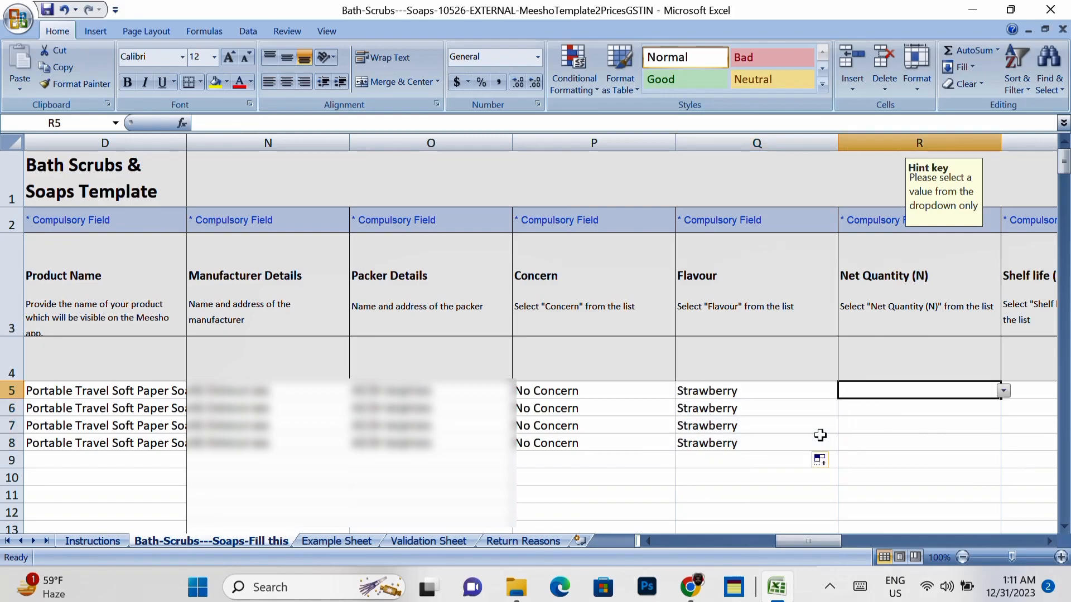
key("Right")
key("Left")
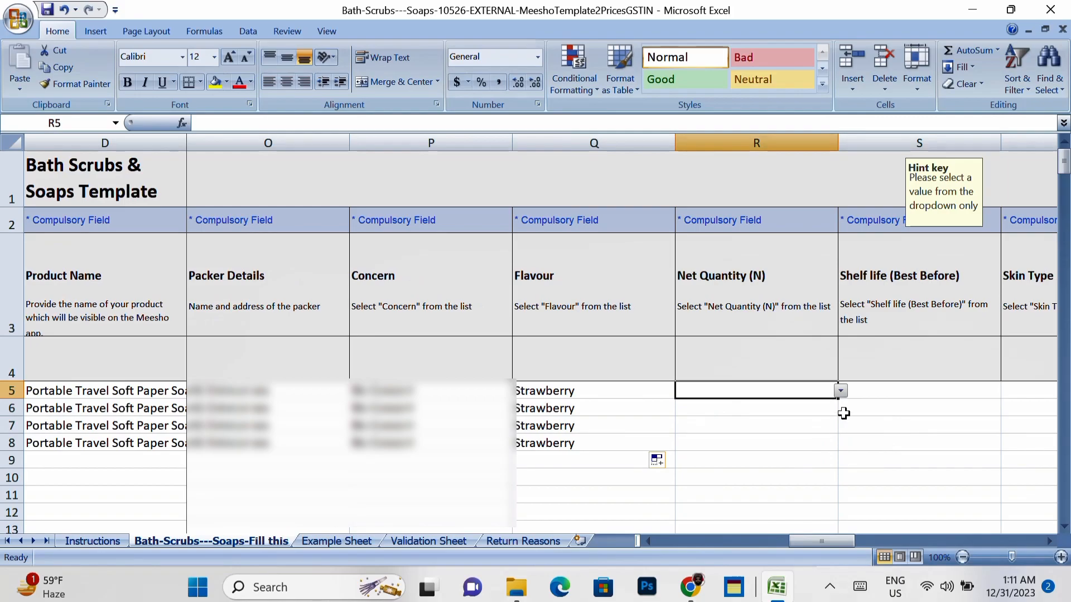
left_click(840, 391)
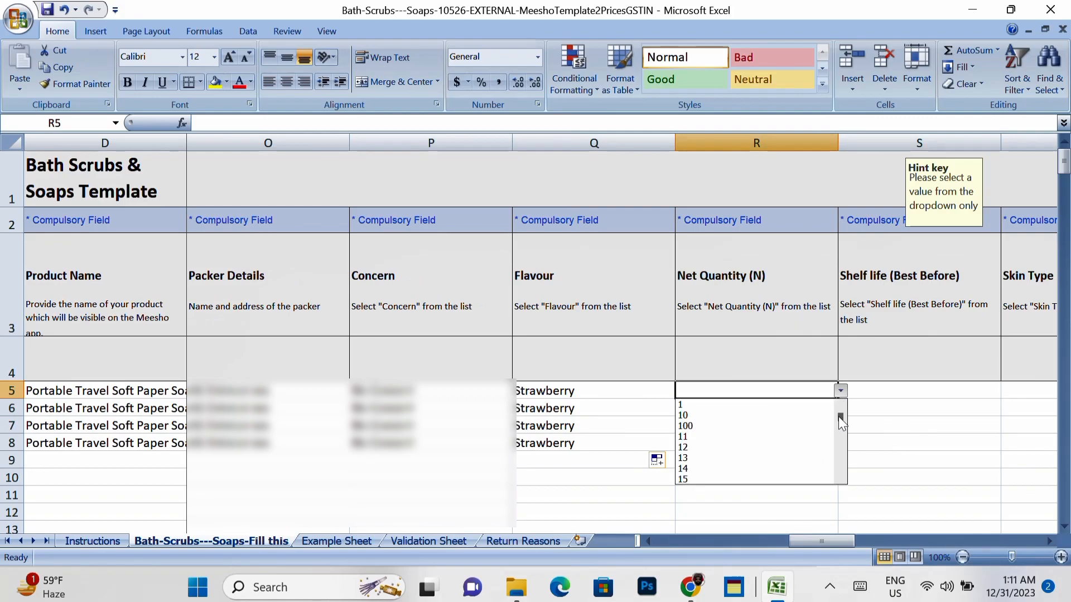
left_click_drag(839, 416, 842, 422)
left_click_drag(840, 428, 844, 443)
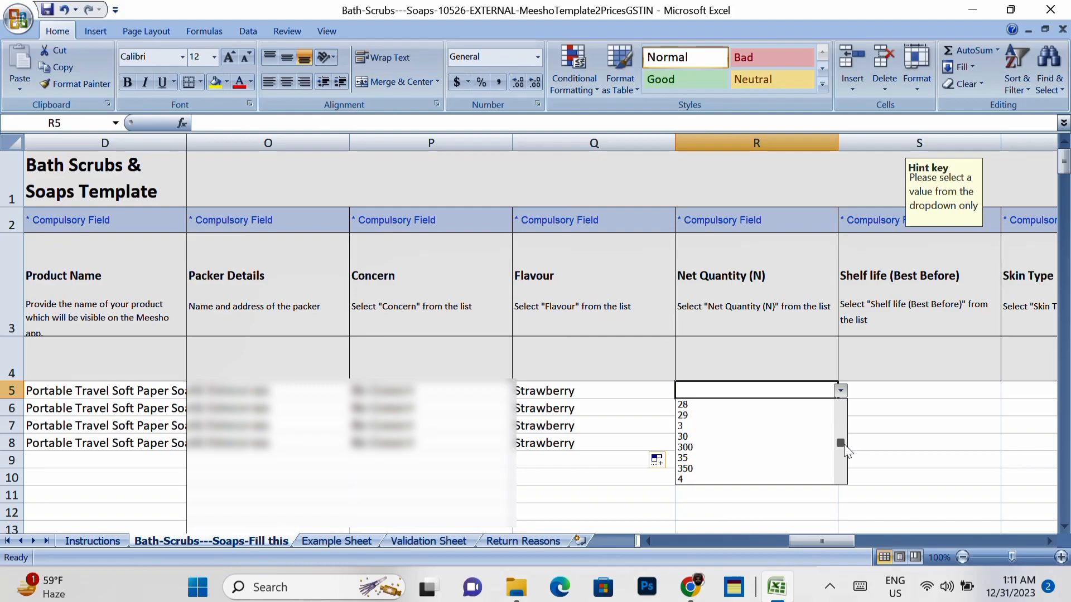
left_click(813, 425)
left_click_drag(837, 400, 839, 449)
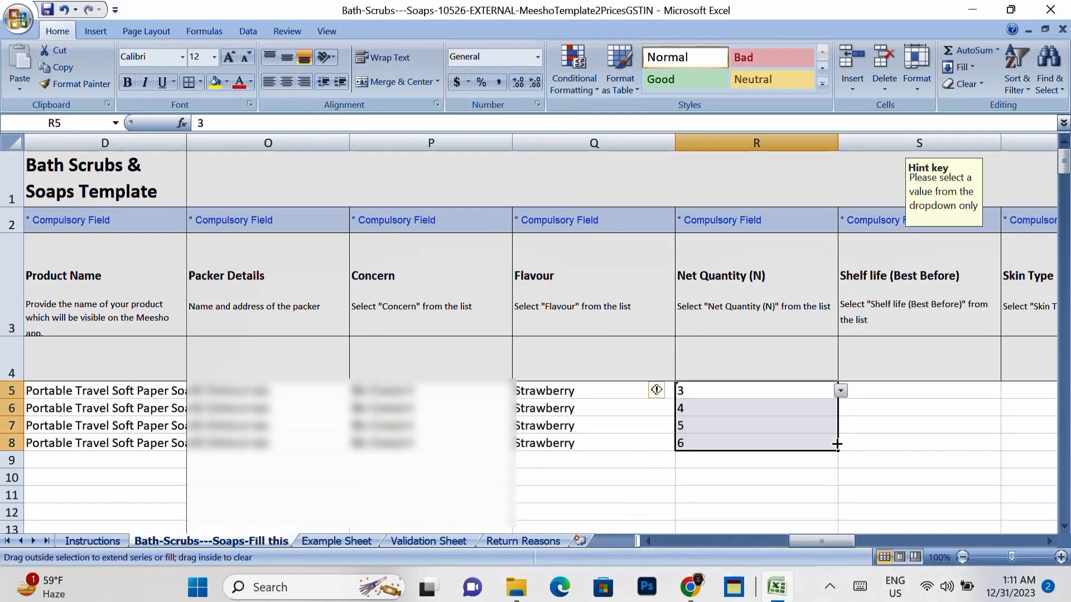
Choose 24 Months as the Shelf life (Best Before) in S5 and fill it down through S8.
left_click(855, 395)
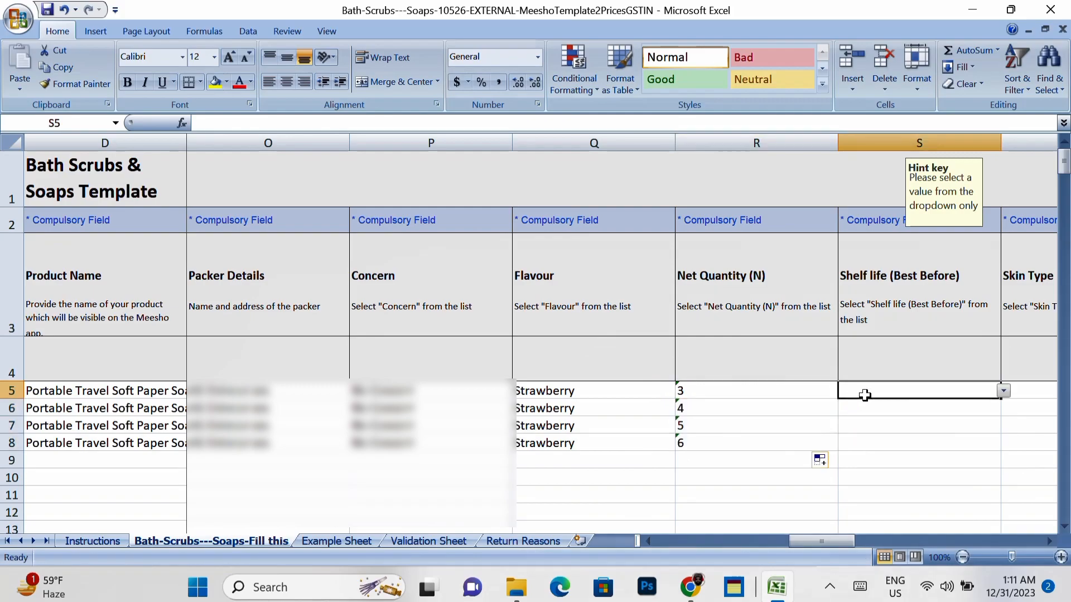
key("Right")
key("Left")
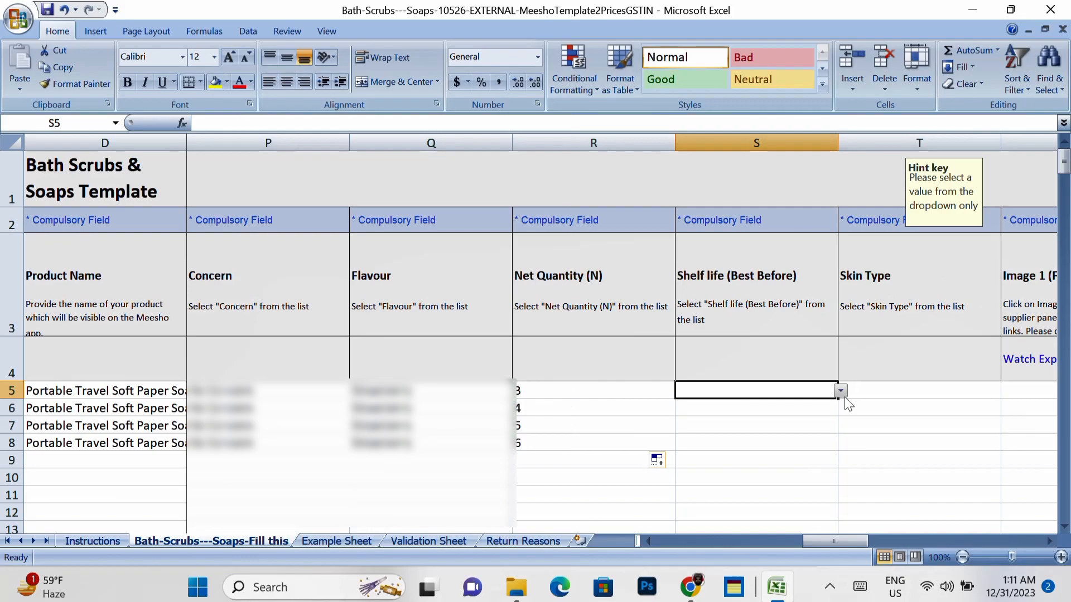
left_click(841, 392)
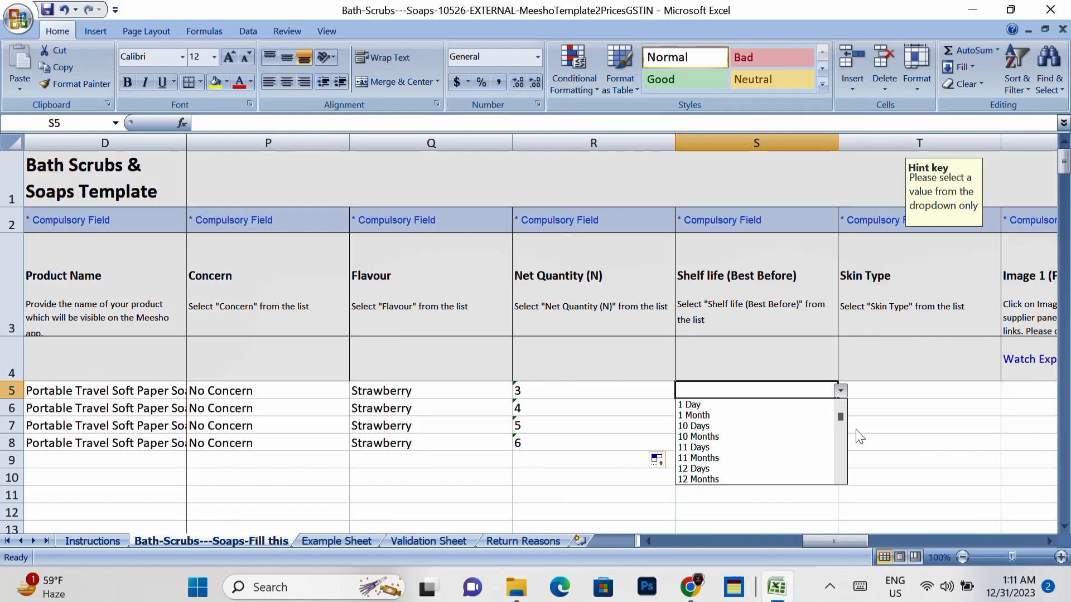
left_click_drag(840, 417, 840, 420)
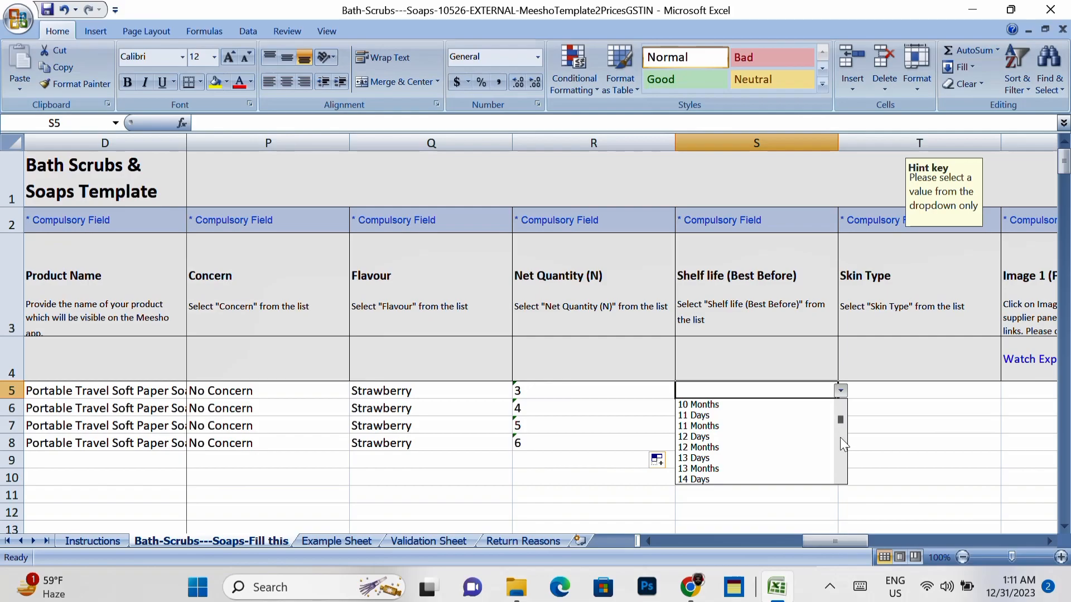
left_click_drag(845, 417, 842, 442)
left_click(794, 469)
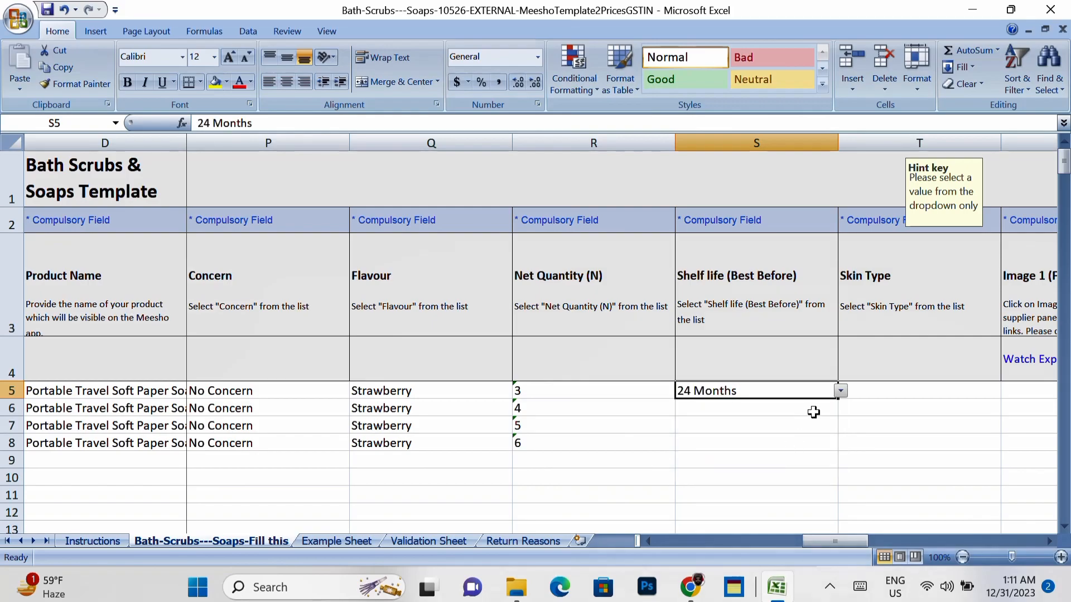
left_click_drag(836, 401, 838, 447)
Choose All Skin Types as the Skin Type in T5 and fill it down through T8.
key("Right")
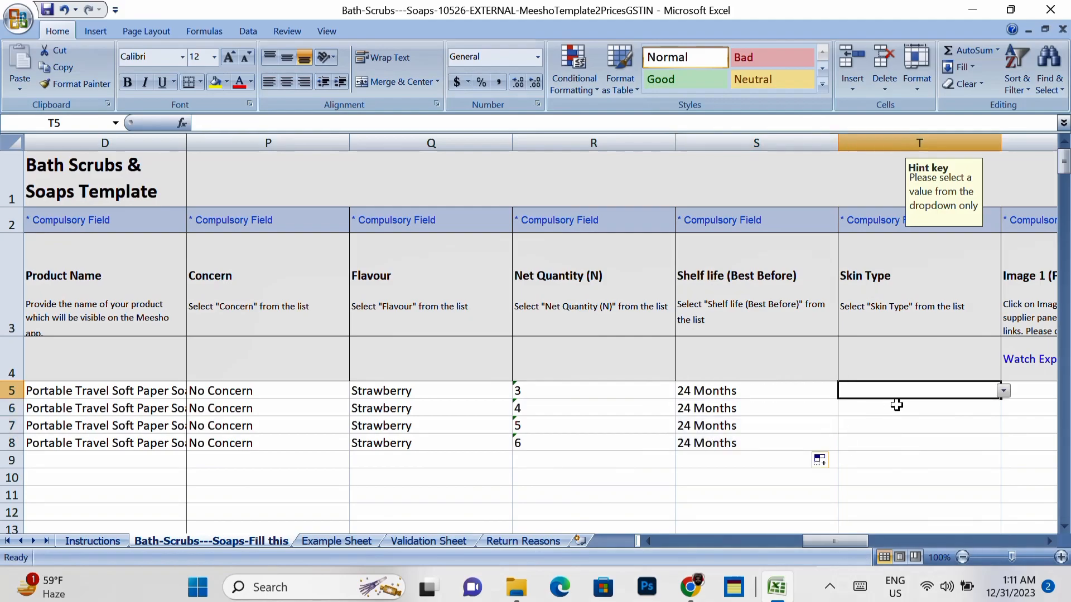
scroll(896, 405, "right", 1)
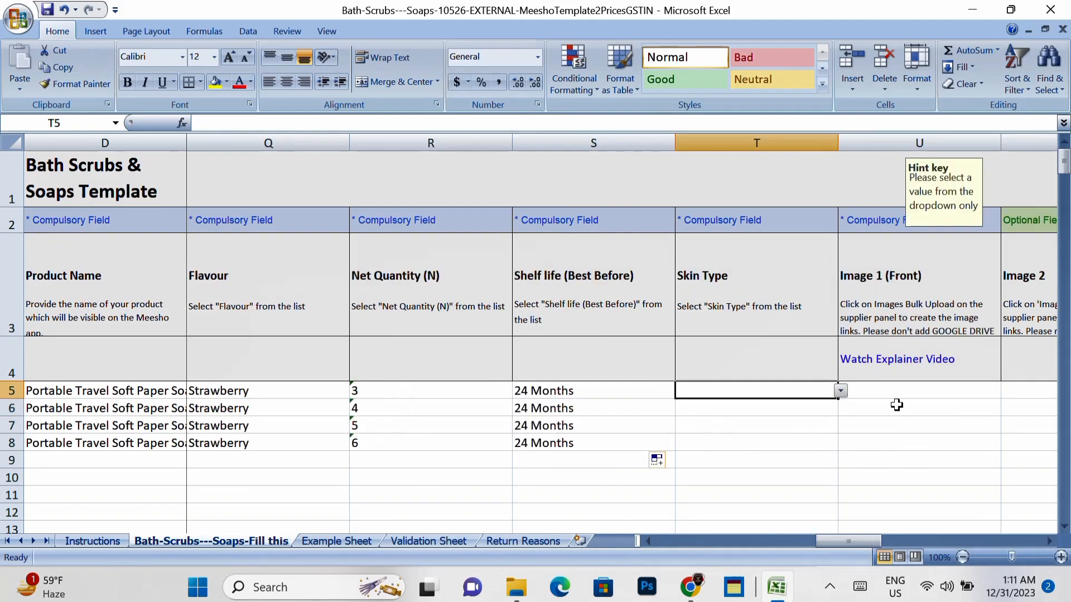
left_click(840, 391)
left_click(808, 404)
left_click_drag(837, 399, 836, 449)
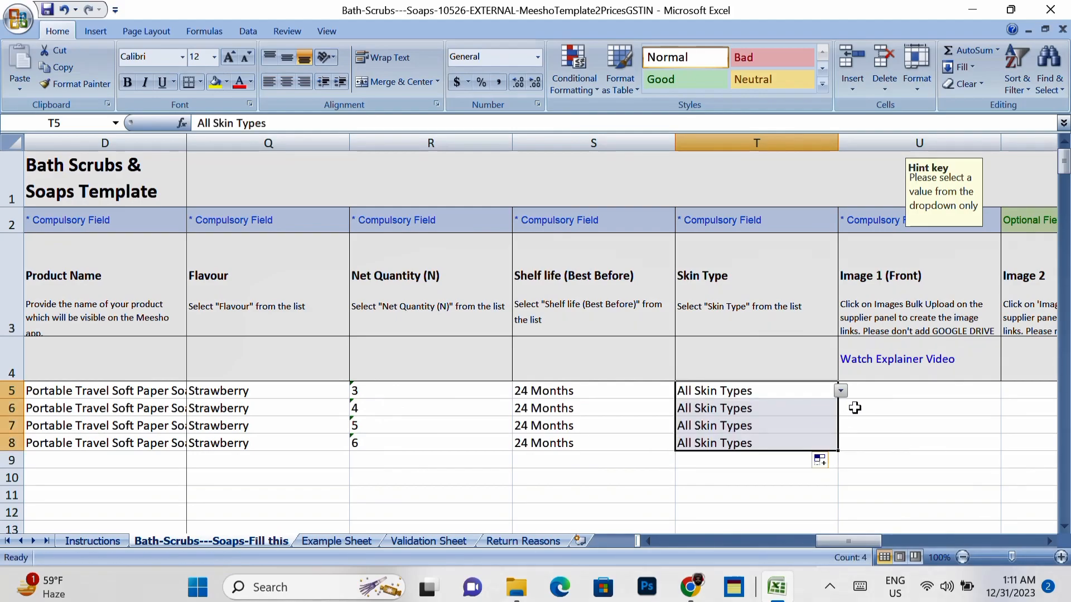
Examine the Image 1 to Image 4 and Product ID / Style ID columns, ending at the Image 1 (Front) cell U5.
key("Right")
scroll(854, 407, "right", 1)
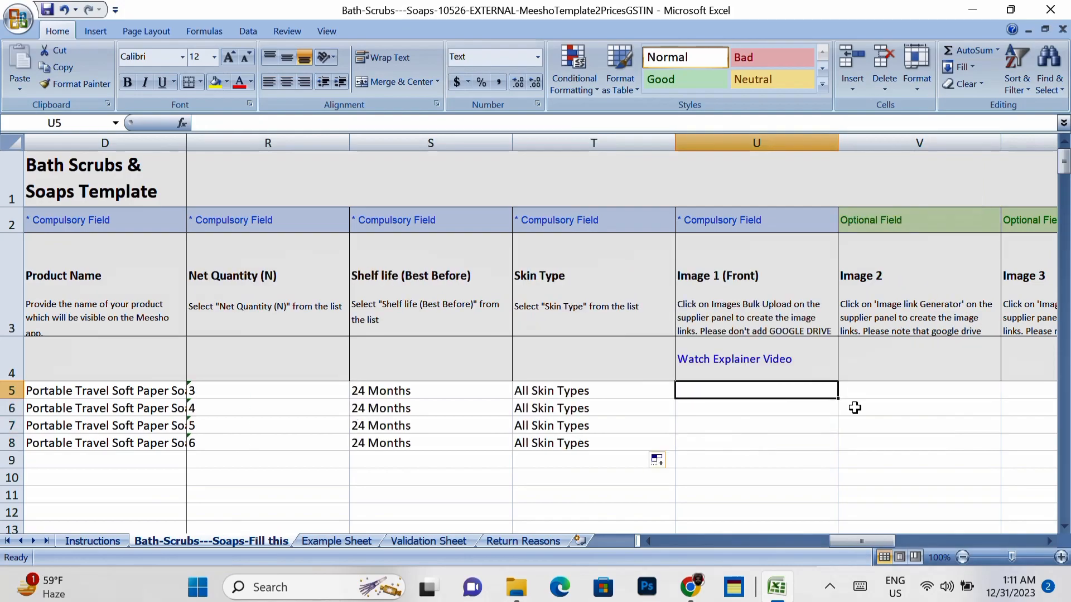
key("Right")
key("Right")
key("Right")
key("Right")
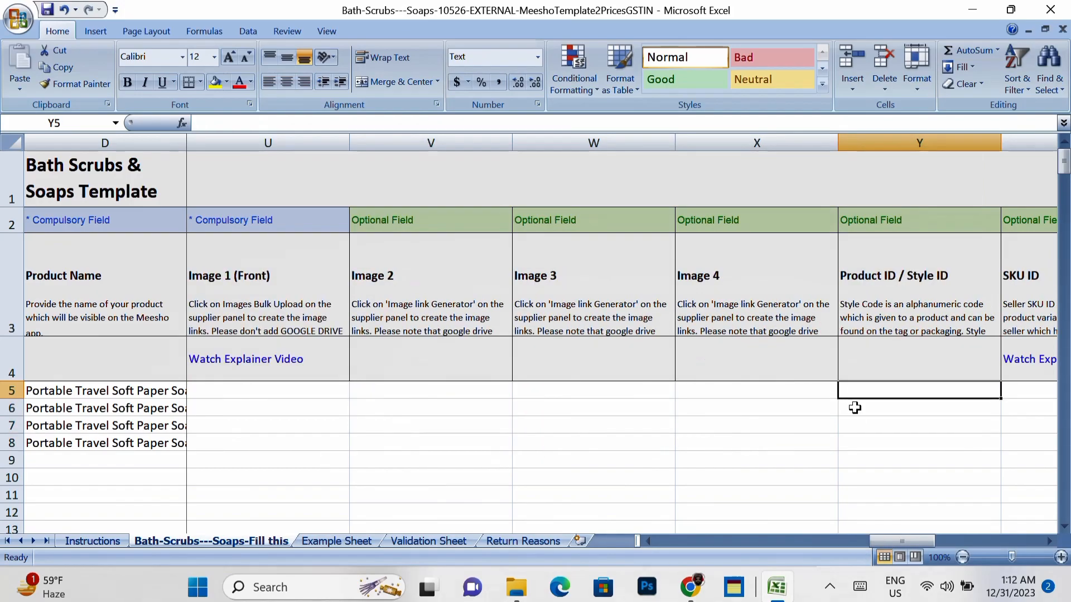
key("Left")
key("Left")
key("Left")
key("Left")
scroll(854, 408, "left", 1)
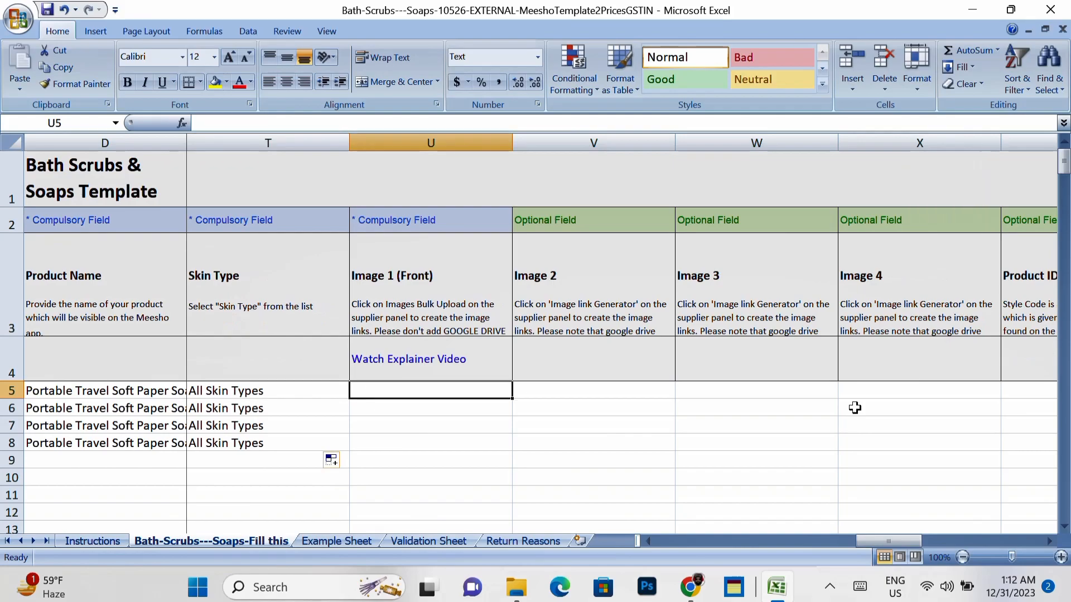
Switch to the Meesho Supplier Panel in Chrome, duplicate its tab and open the Image Bulk Upload page in the duplicate.
key("alt+Tab")
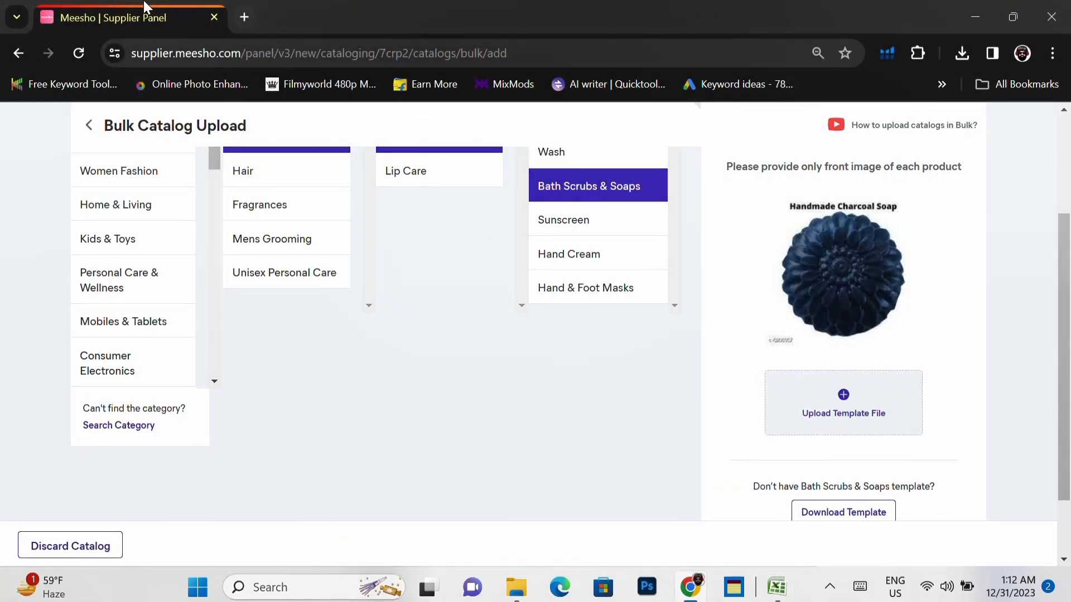
right_click(150, 15)
left_click(211, 168)
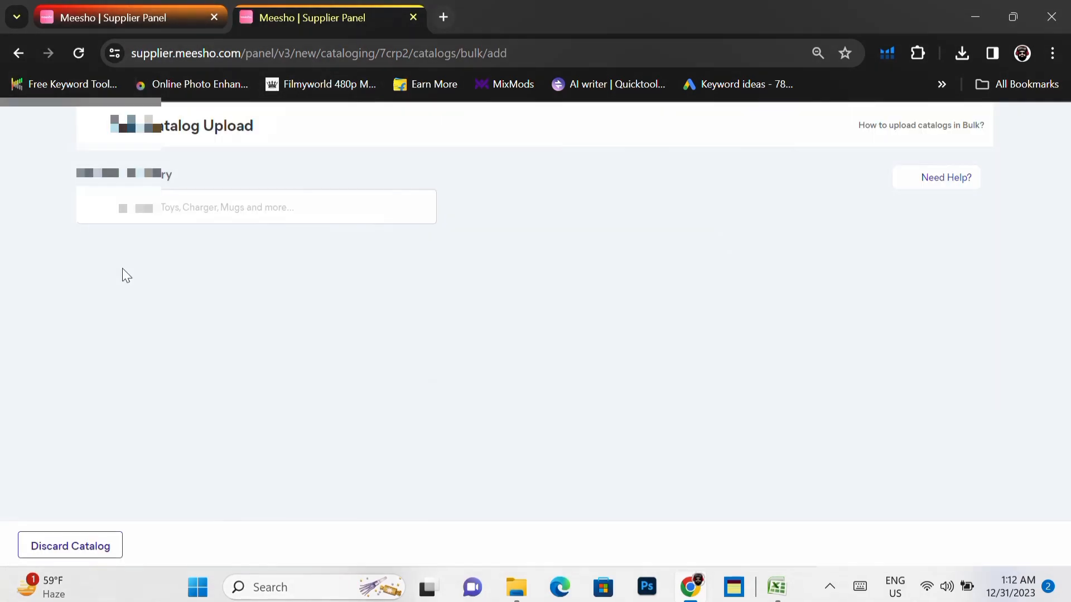
key("alt+Left")
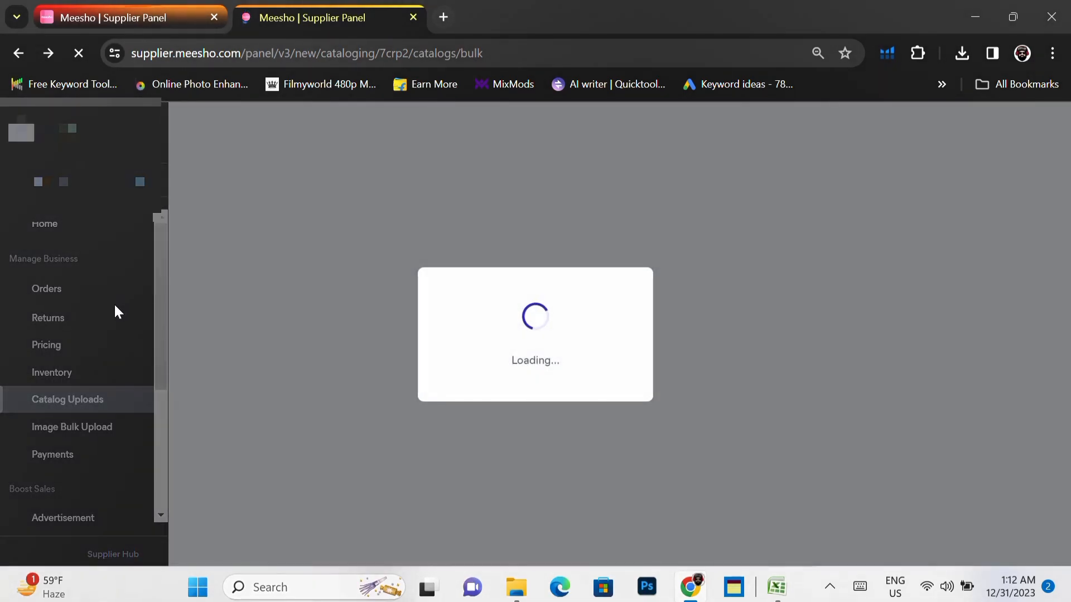
scroll(106, 318, "down", 3)
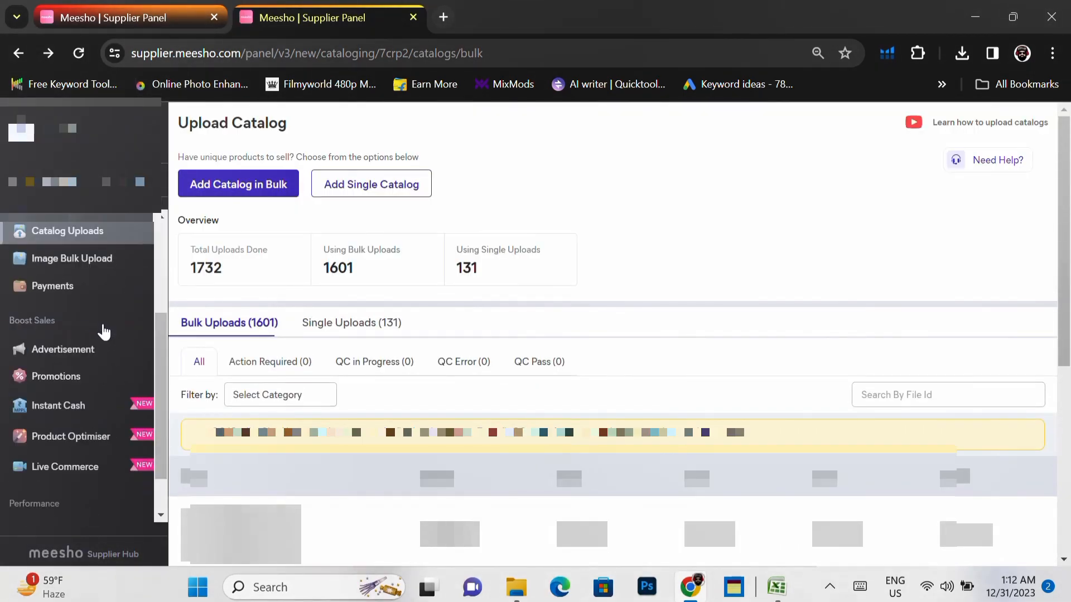
left_click(106, 260)
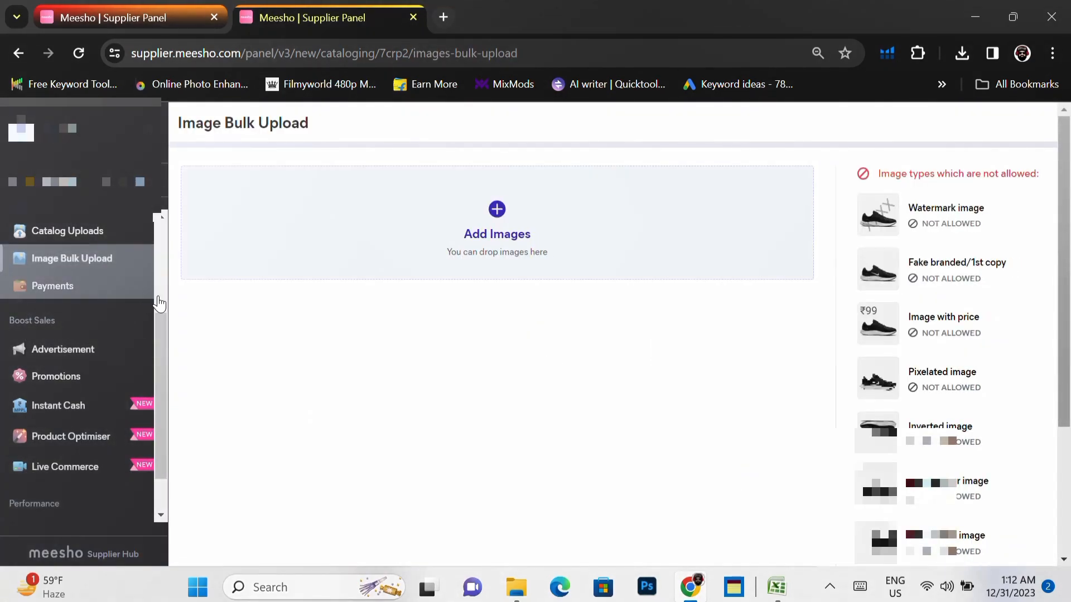
Upload all images from the Edited Images folder inside Bulk Listing data and generate their image links.
left_click(467, 245)
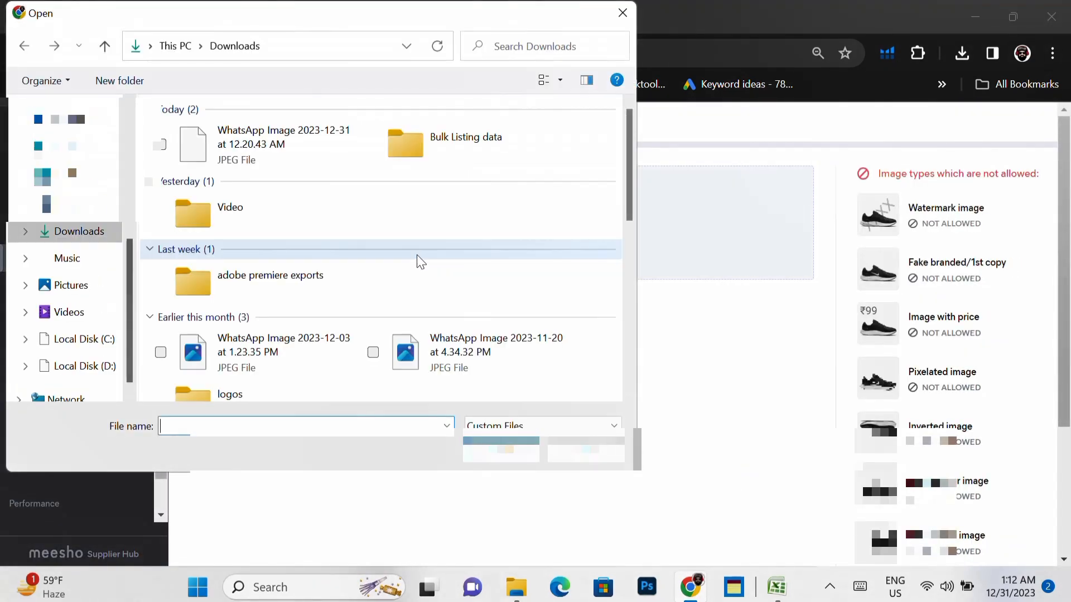
double_click(399, 140)
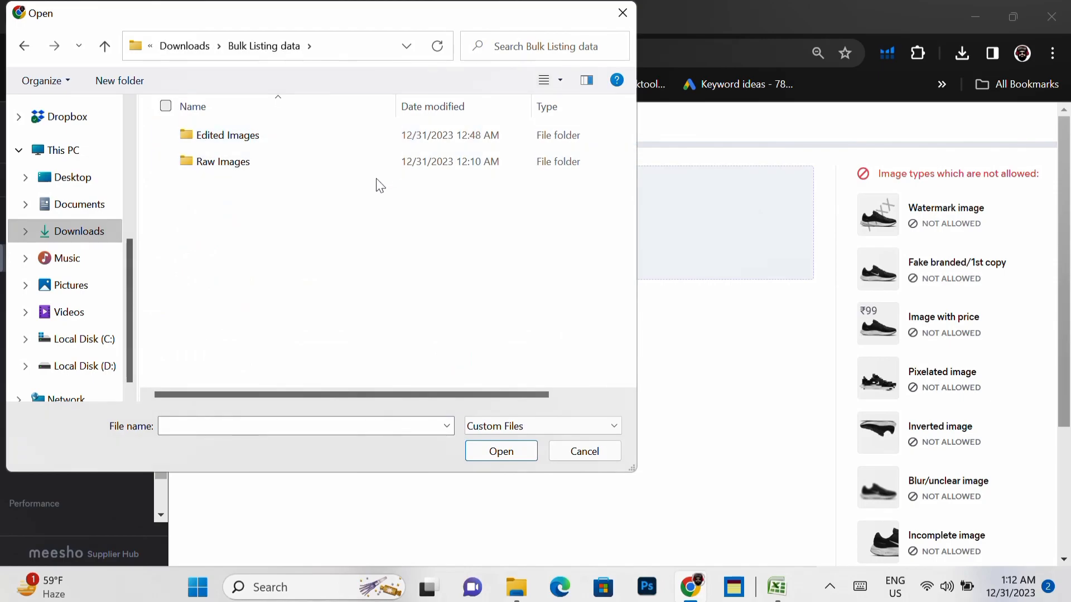
double_click(258, 138)
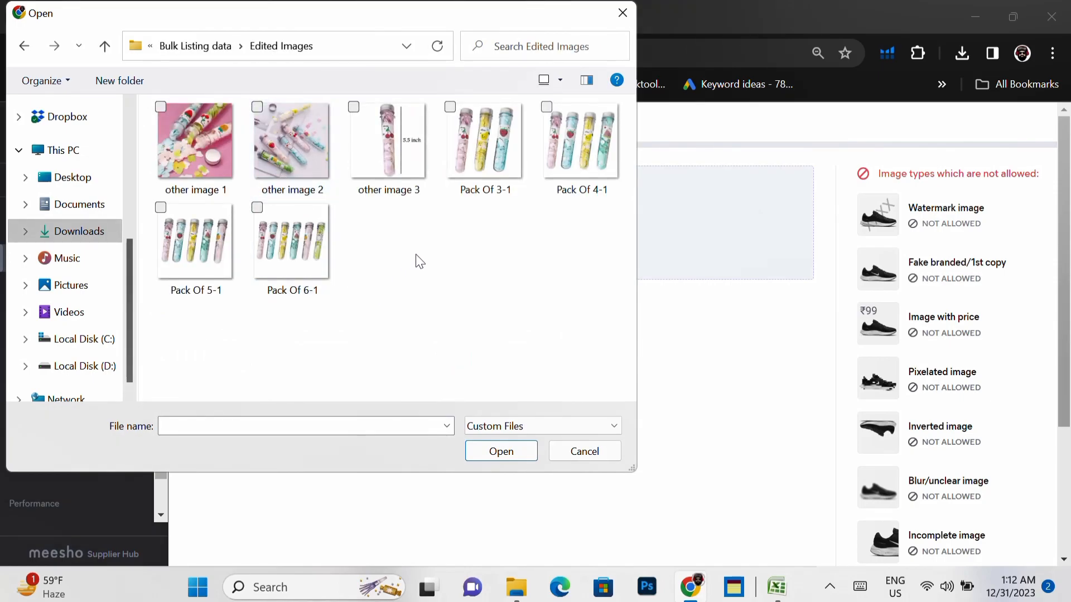
key("ctrl+a")
left_click(504, 455)
scroll(540, 368, "down", 3)
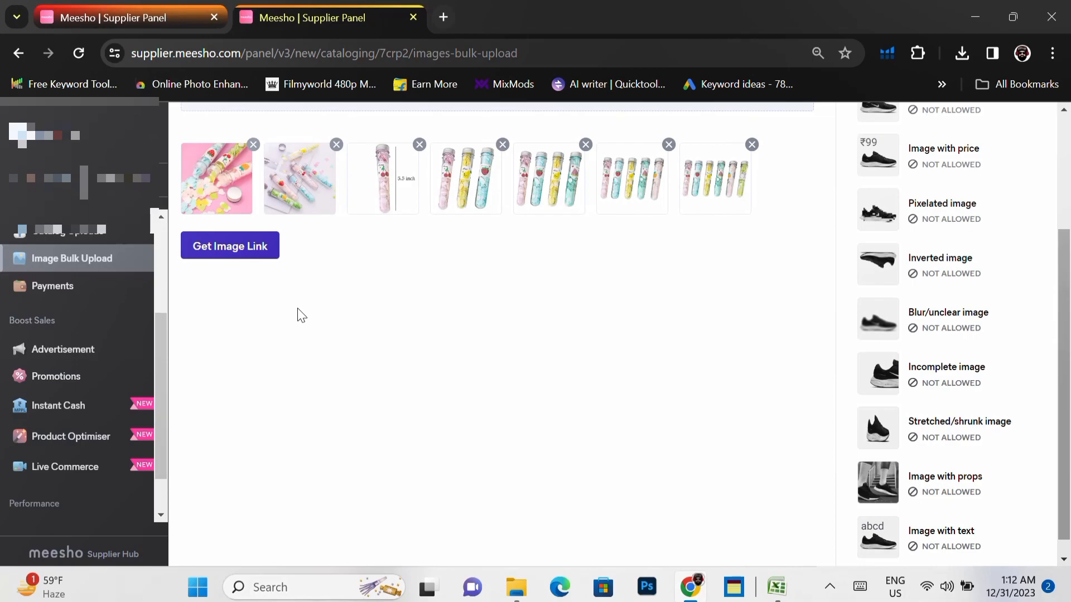
left_click(240, 258)
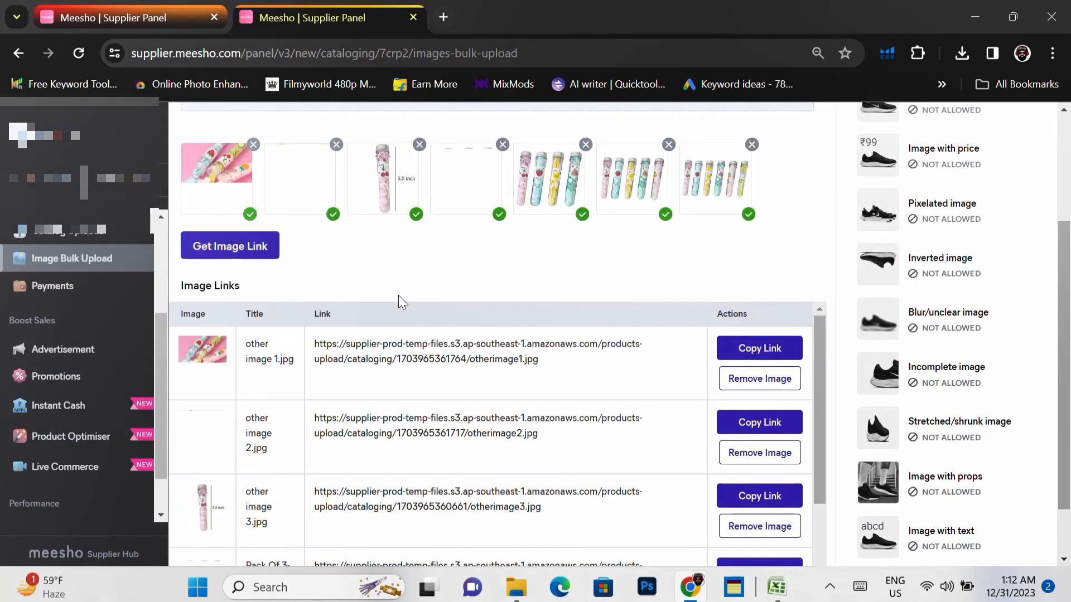
Copy the Pack Of 3-1.jpg image link and paste it into the Image 1 (Front) cell U5 in Excel.
scroll(398, 296, "down", 1)
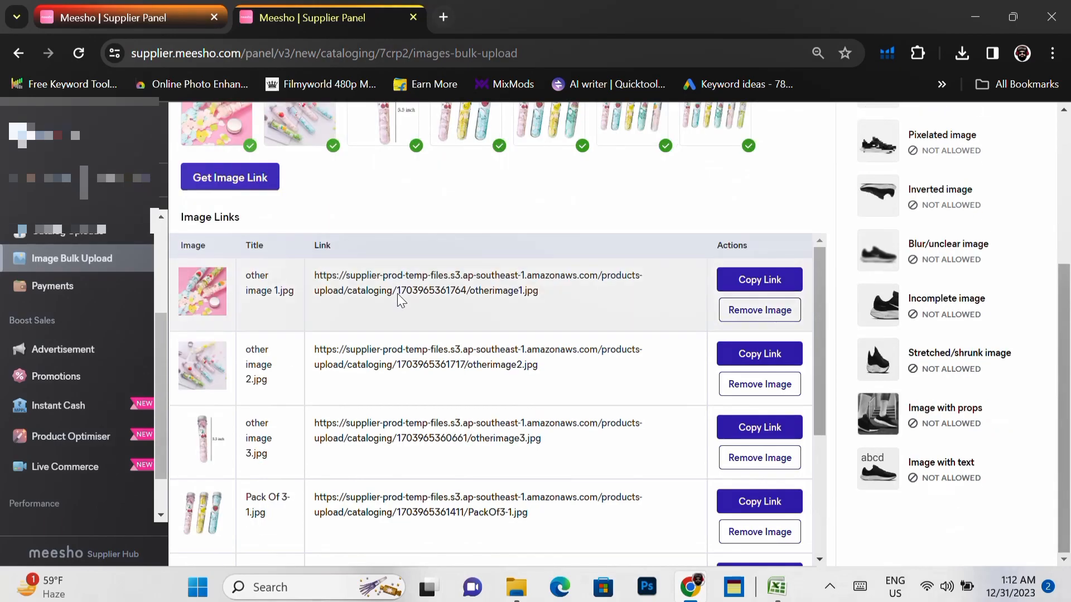
scroll(424, 307, "down", 4)
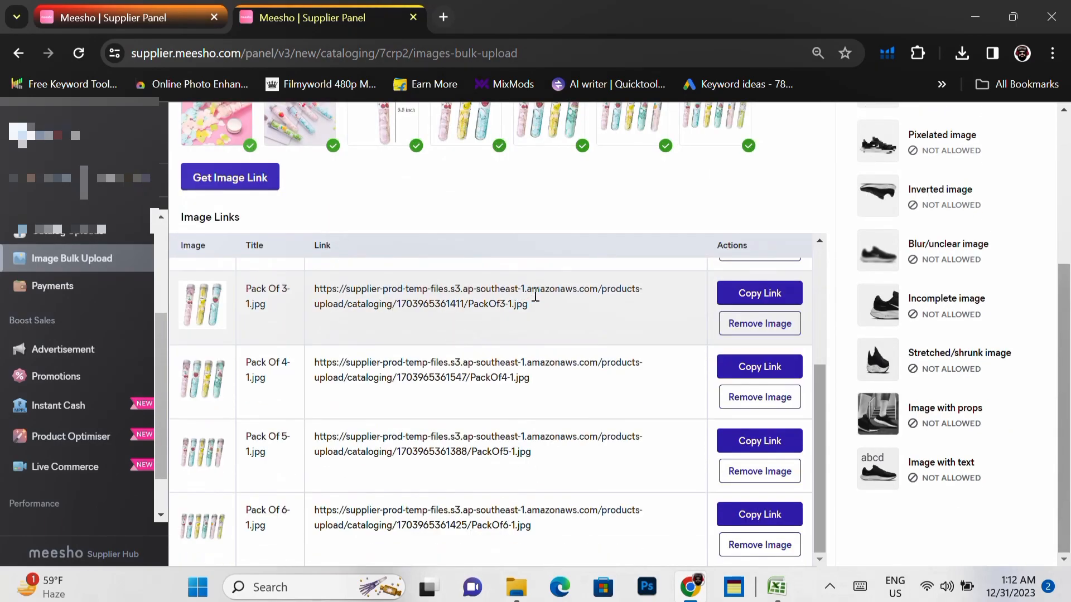
left_click(769, 294)
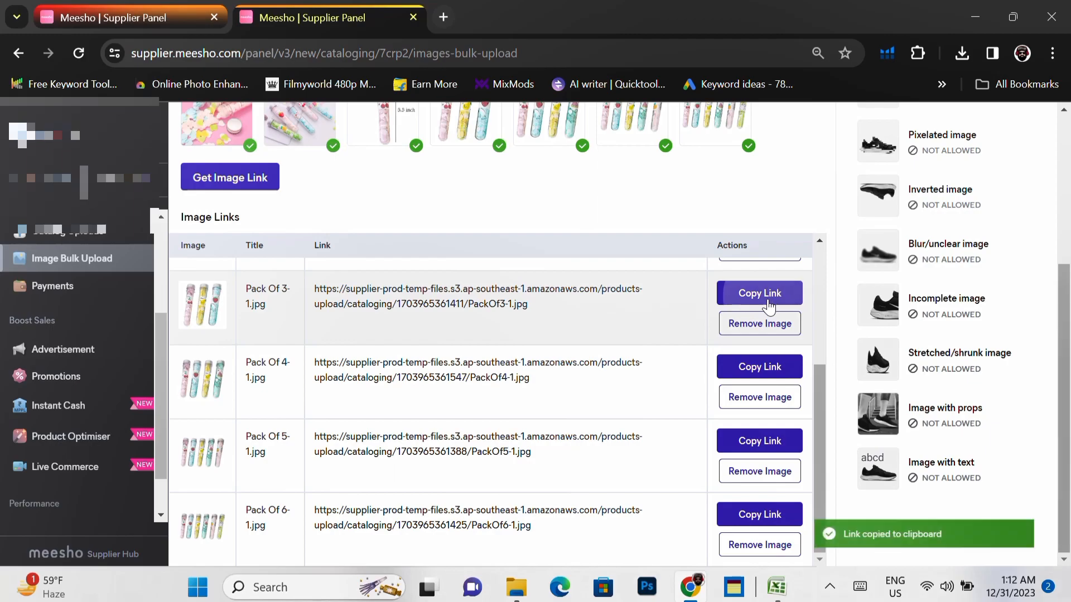
key("alt+Tab")
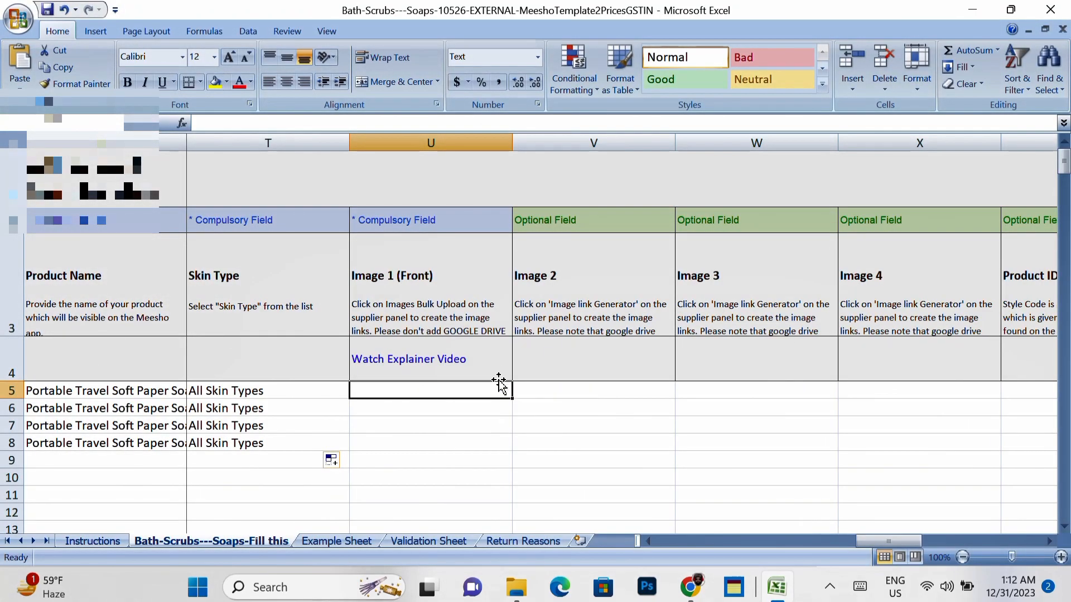
key("ctrl+v")
Copy the Pack Of 4-1.jpg link from the Meesho image links and paste it into cell U6 in Excel.
key("alt+Tab")
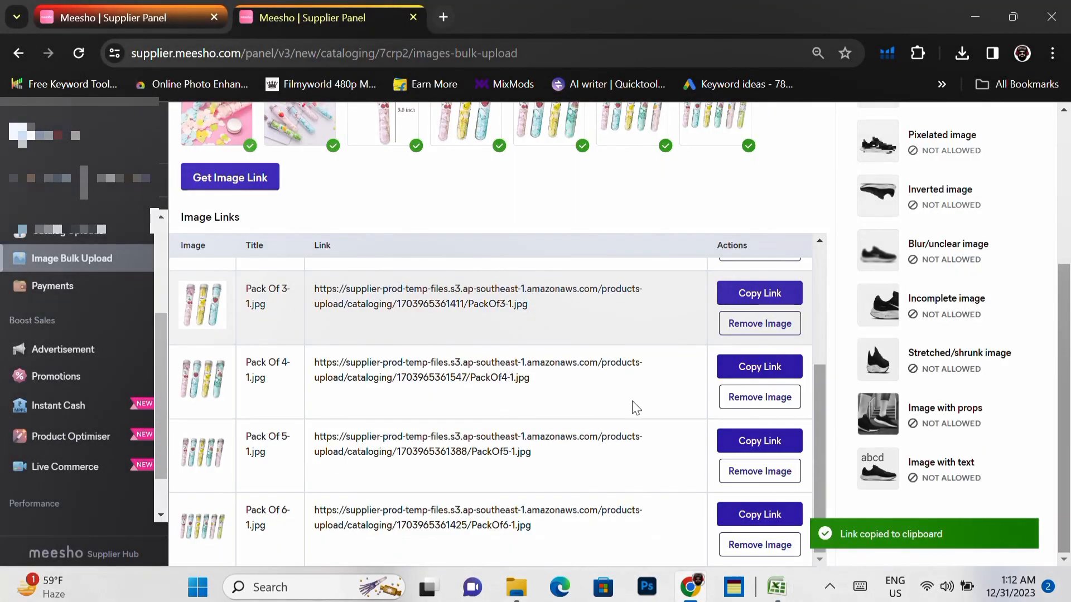
left_click(766, 368)
key("alt+Tab")
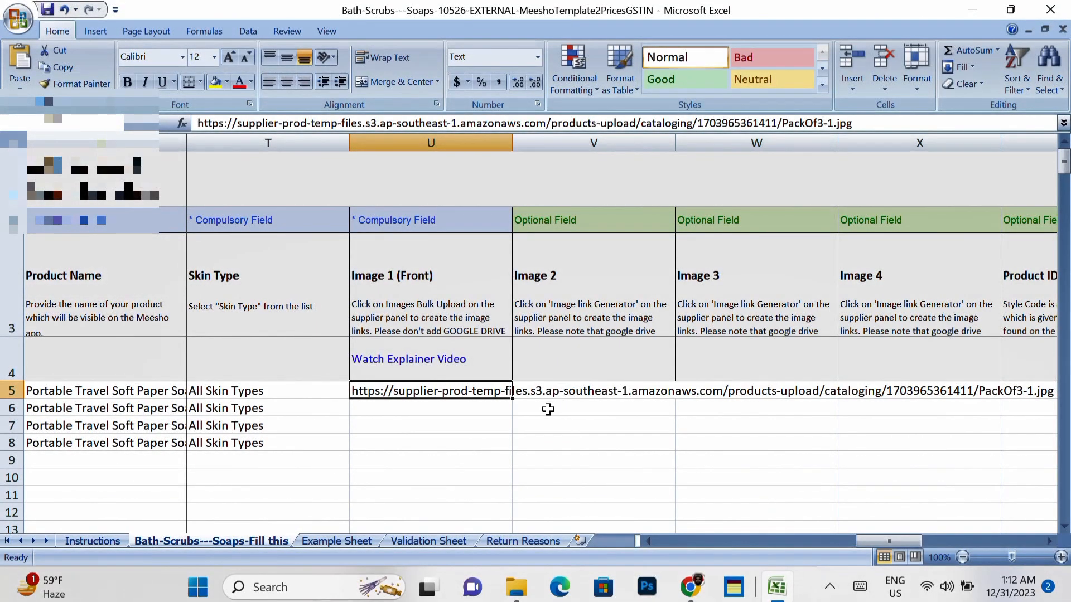
left_click(488, 410)
key("ctrl+v")
Copy the Pack Of 5-1.jpg link from Meesho into cell U7 in Excel and return to the image links page.
left_click(486, 426)
key("alt+Tab")
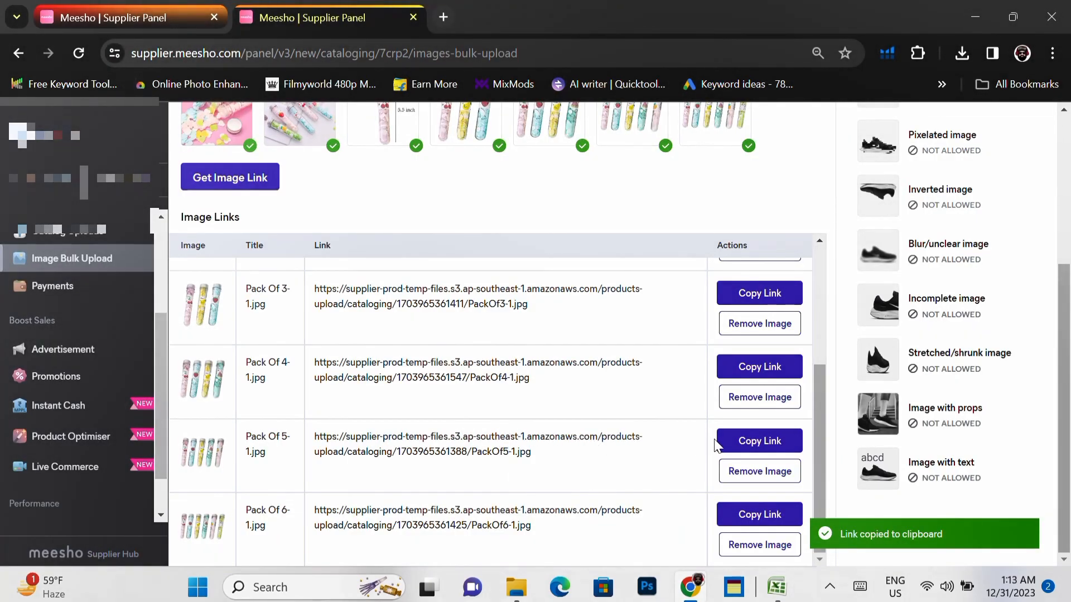
left_click(735, 447)
key("alt+Tab")
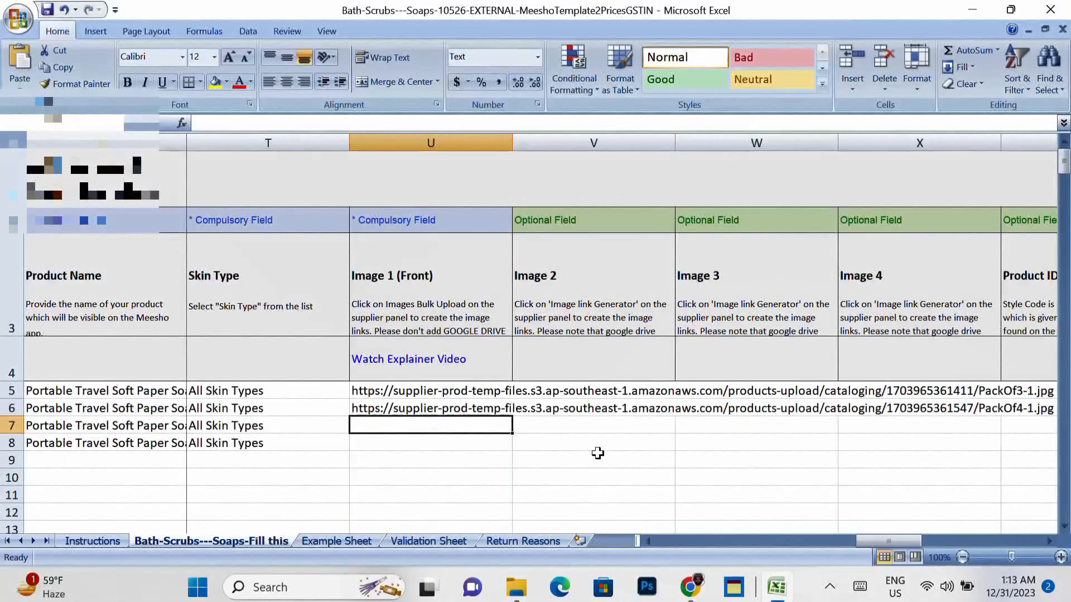
key("ctrl+v")
key("alt+Tab")
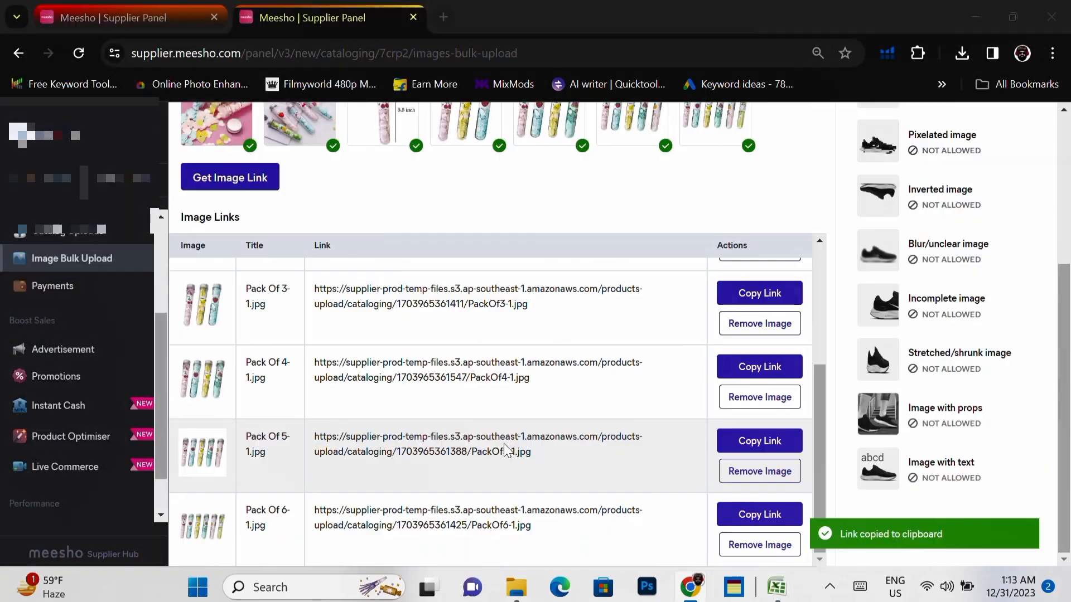
Copy the Pack Of 6-1.jpg image link from Meesho and paste it into the Image 1 (Front) cell U8 in Excel.
left_click(742, 515)
key("alt+Tab")
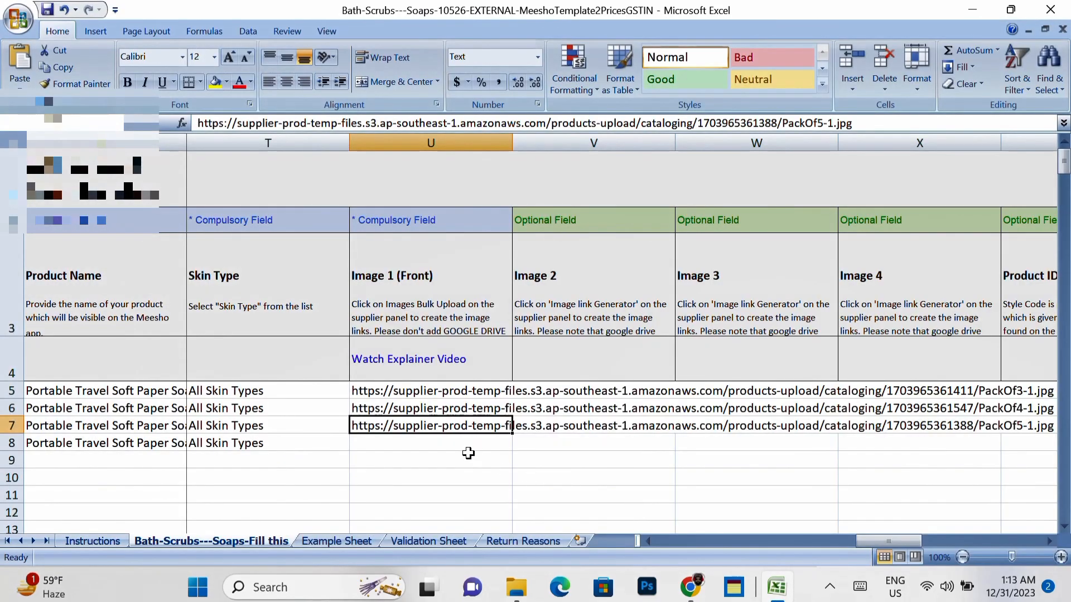
left_click(471, 446)
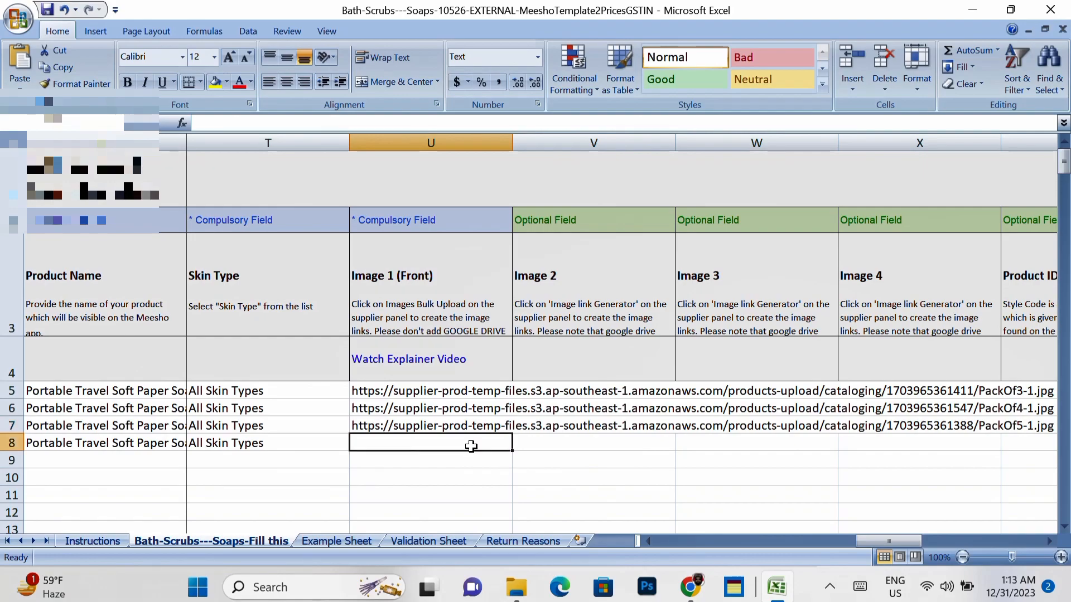
key("ctrl+v")
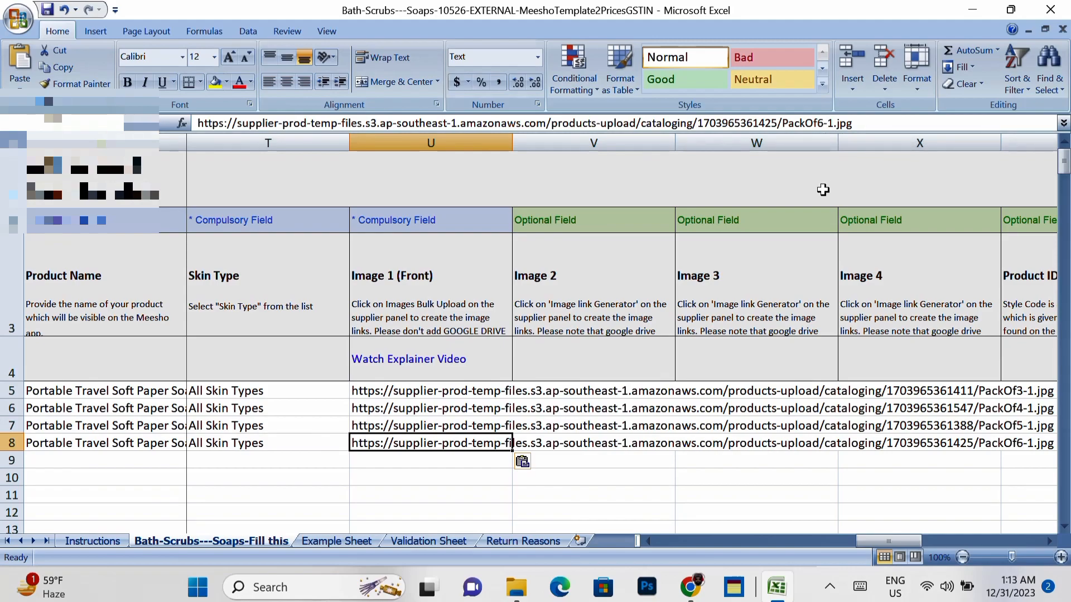
Copy the other image 1.jpg link from the Meesho image links and paste it into the Image 2 cell V5 in Excel.
key("Up")
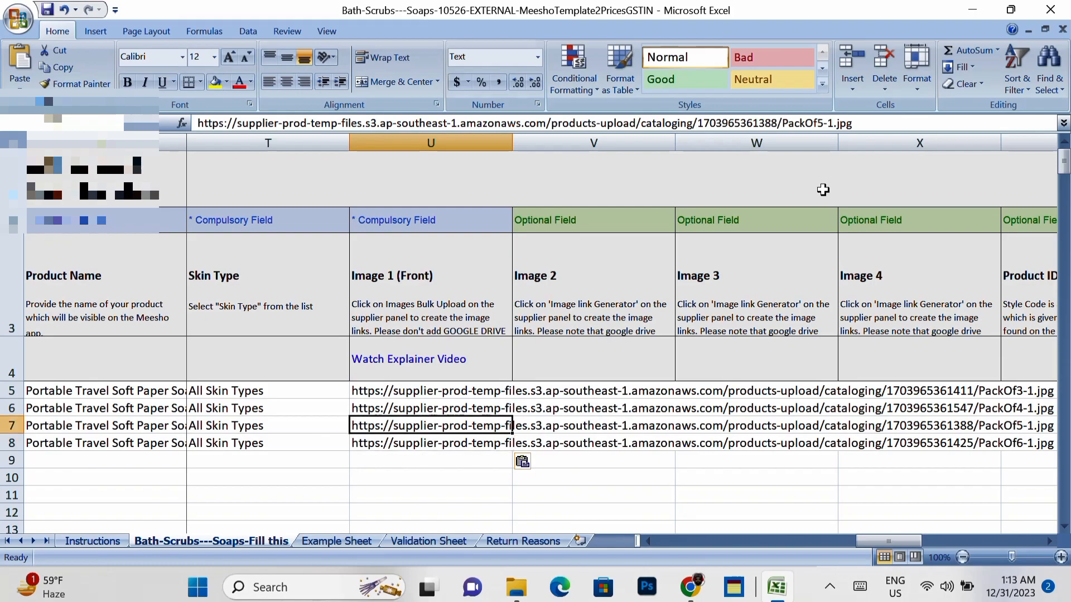
key("Up")
key("Up")
key("Right")
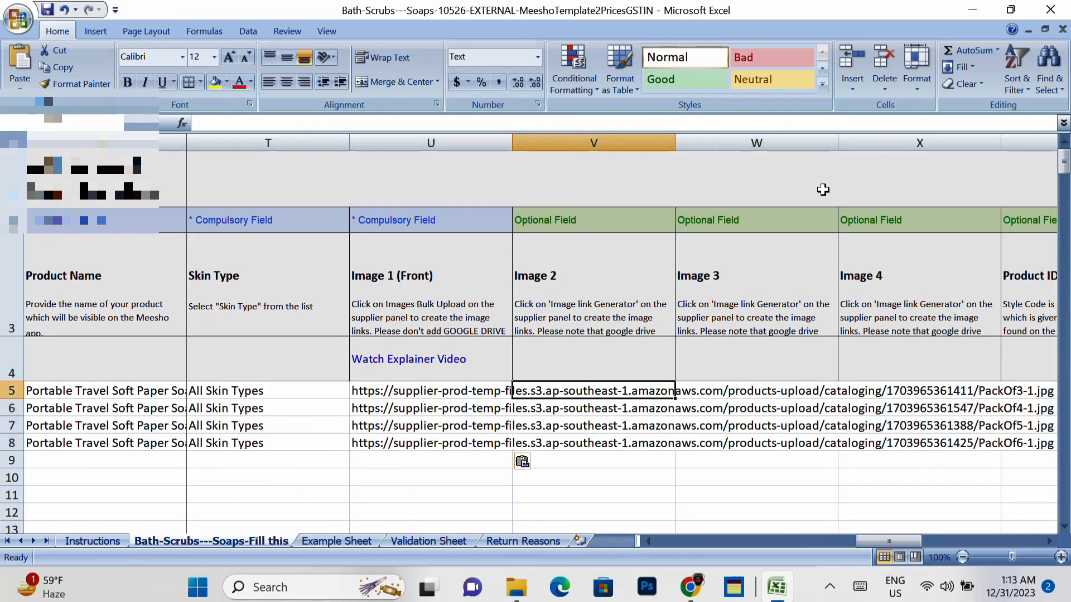
key("alt+Tab")
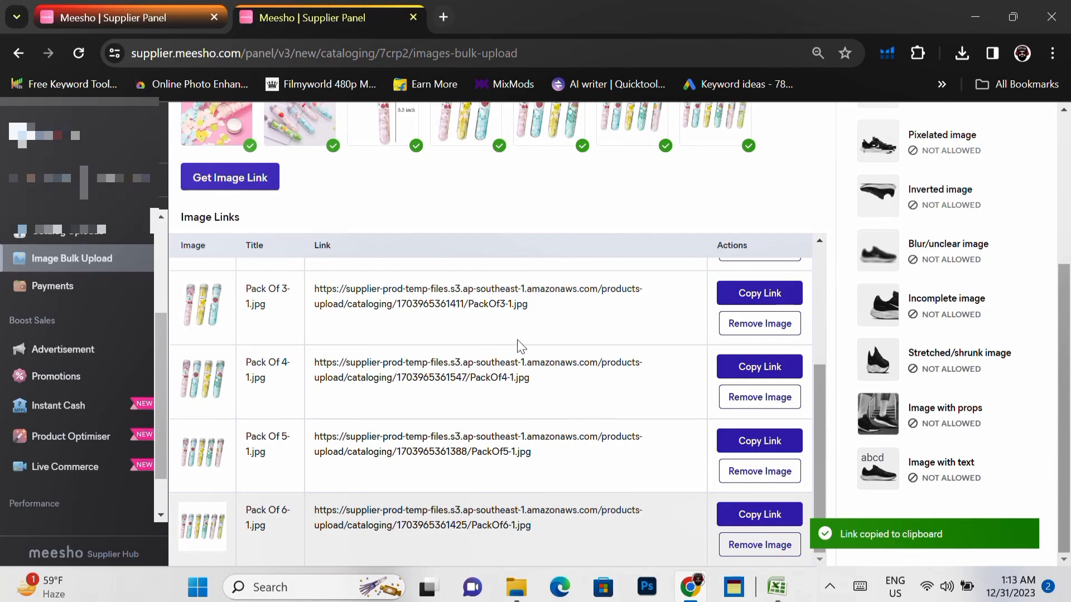
scroll(642, 373, "up", 10)
scroll(642, 372, "down", 5)
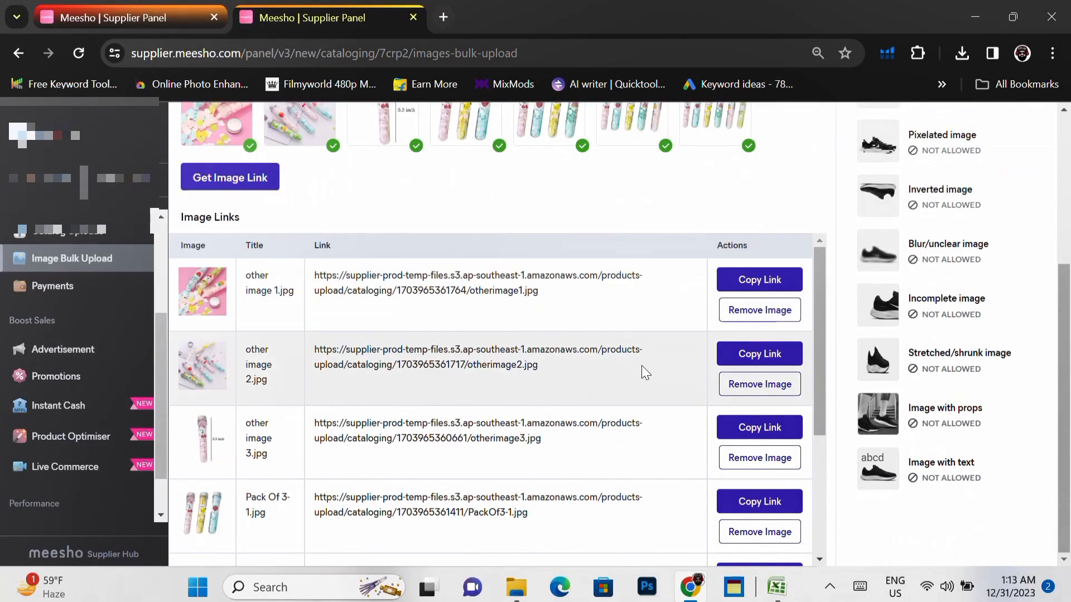
left_click(763, 280)
key("alt+Tab")
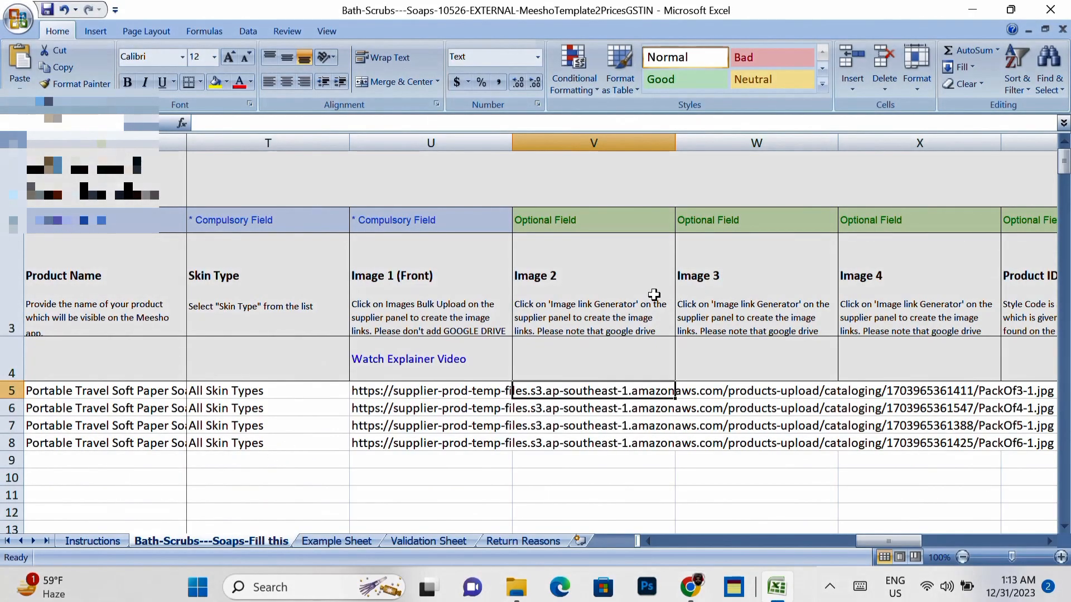
key("ctrl+v")
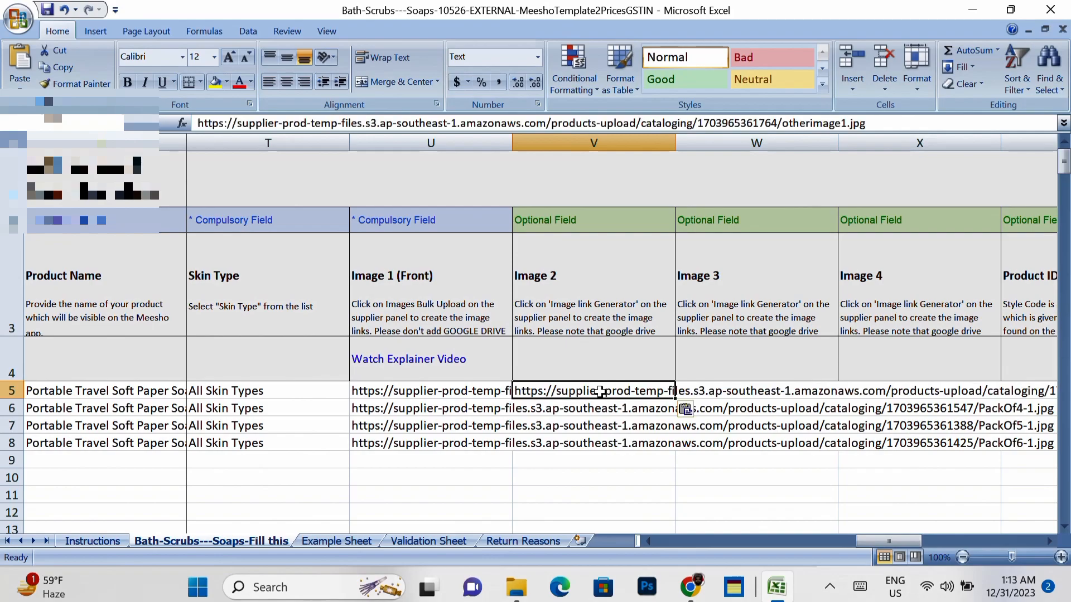
Copy the other image 2.jpg link from Meesho and paste it into the Image 3 cell W5 in Excel.
key("alt+Tab")
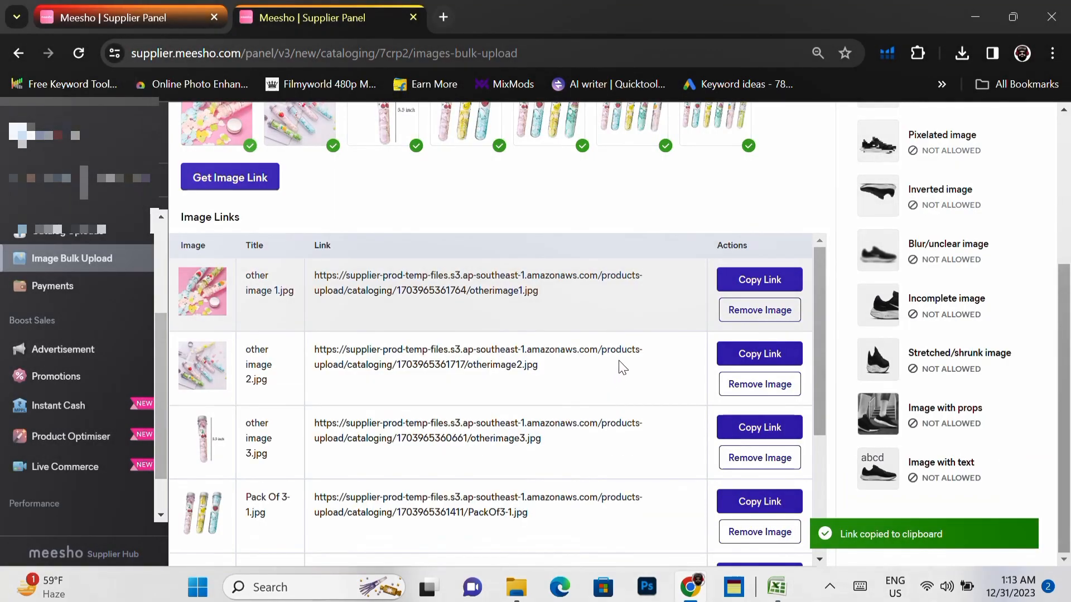
left_click(741, 352)
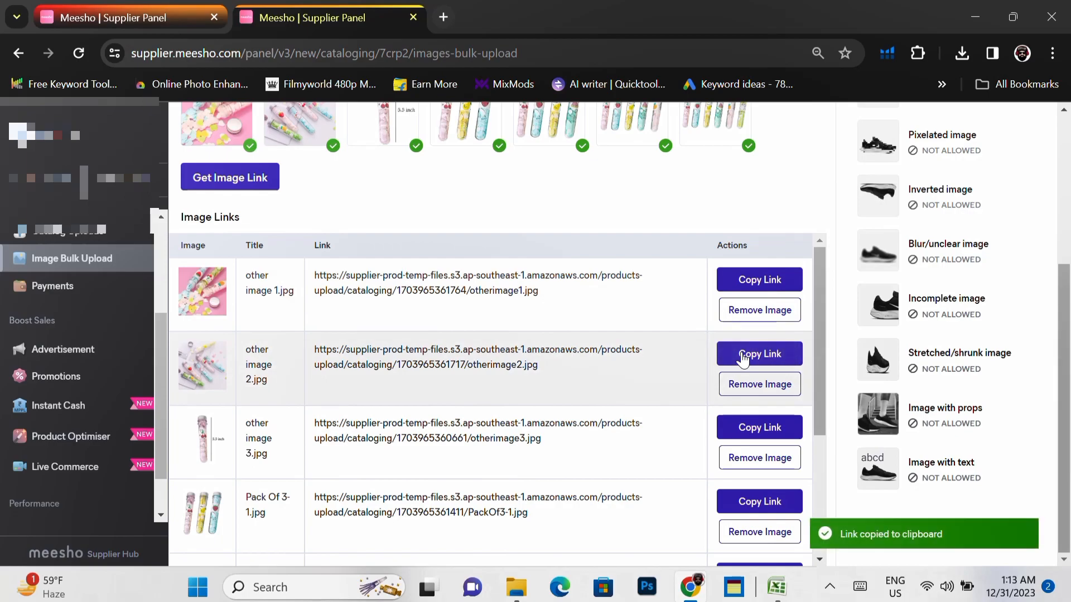
key("alt+Tab")
left_click(744, 390)
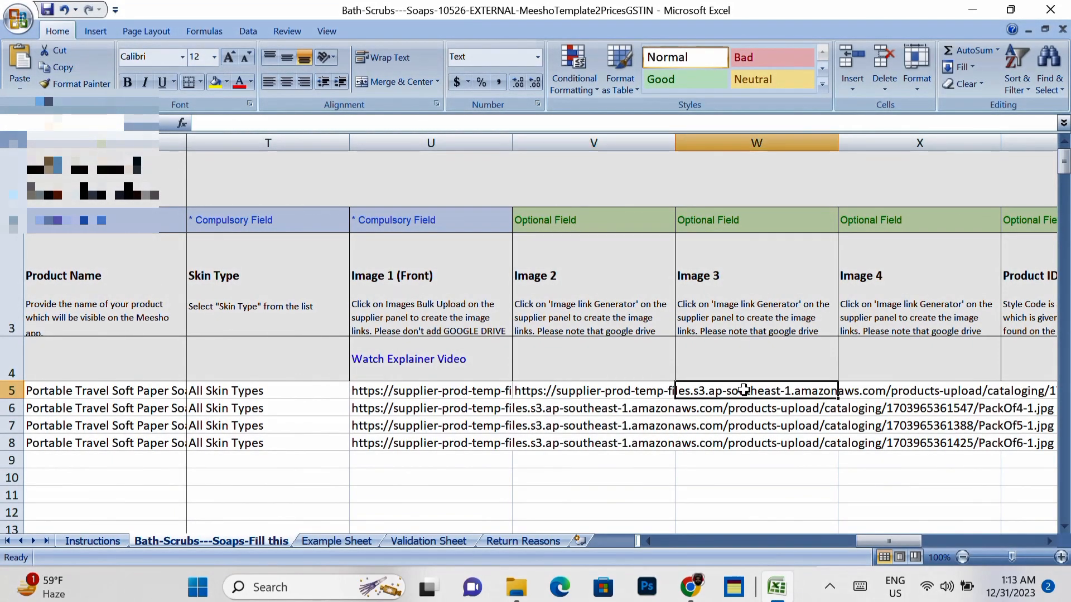
key("super+v")
key("Escape")
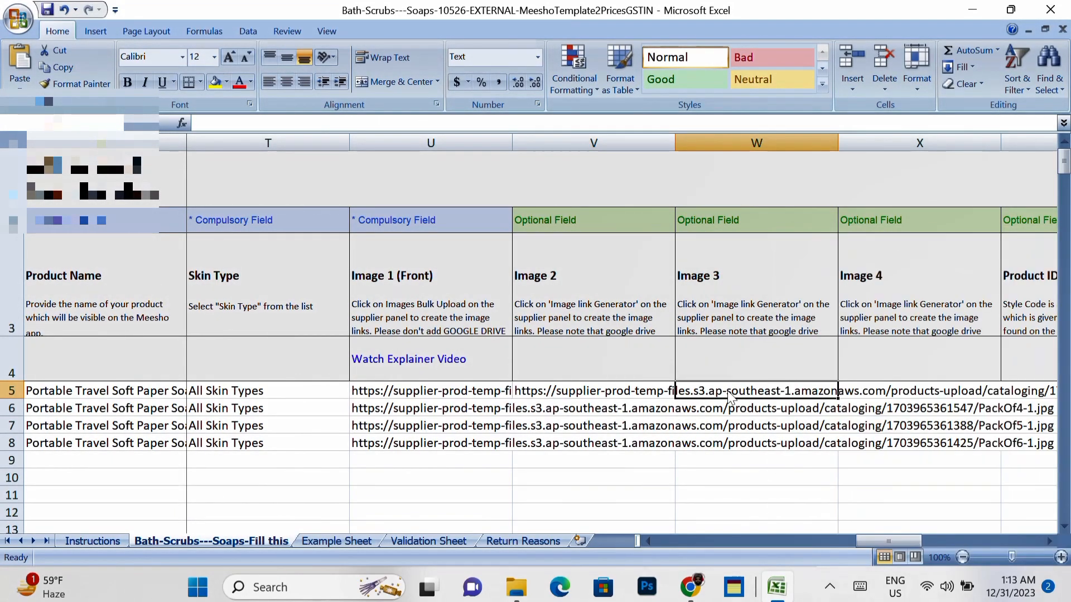
key("super+v")
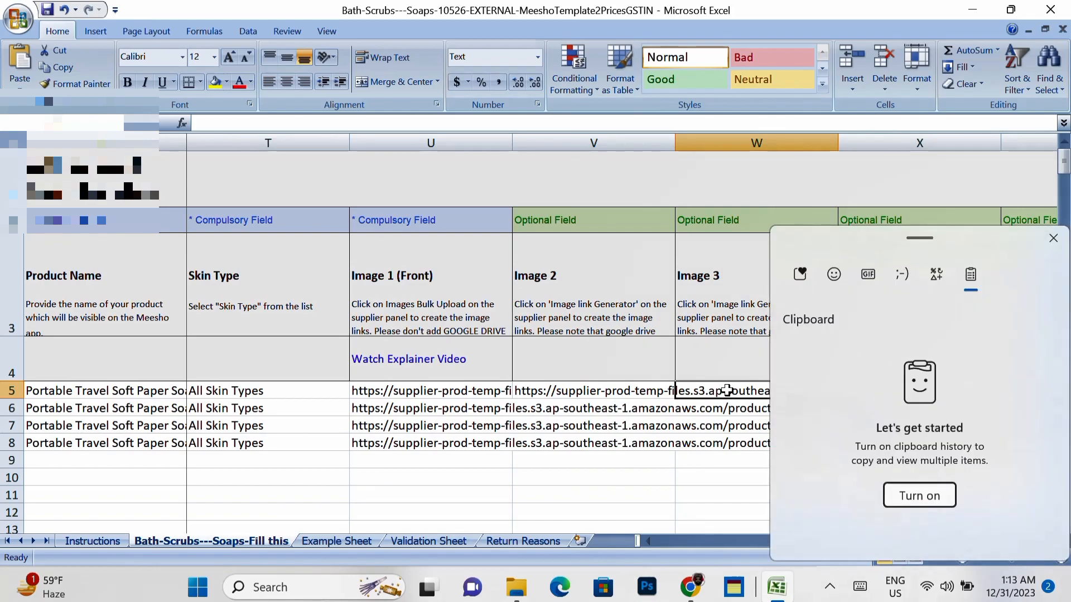
key("Escape")
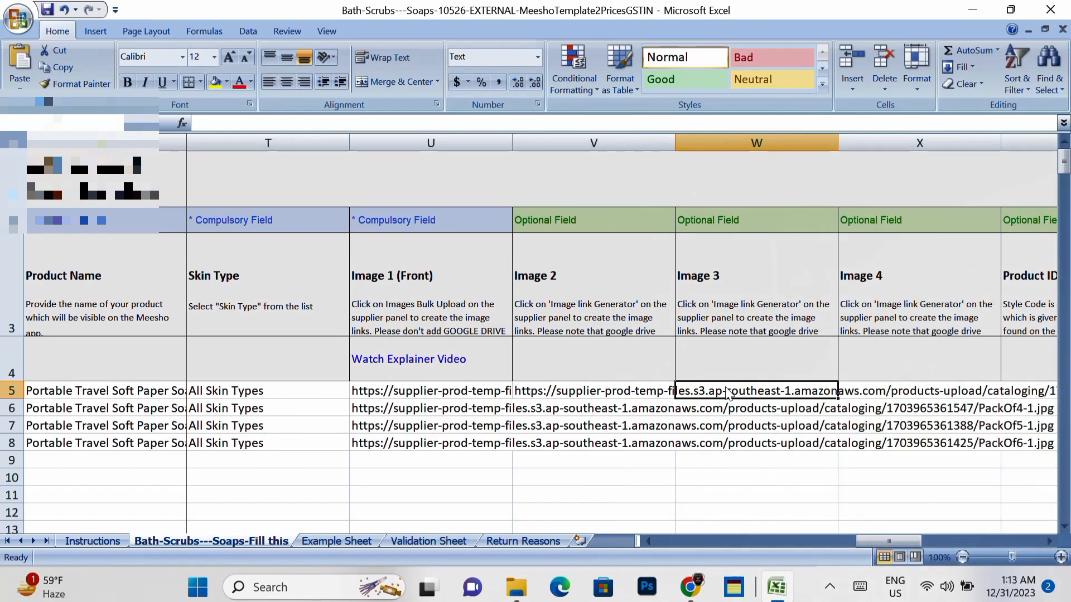
key("ctrl+v")
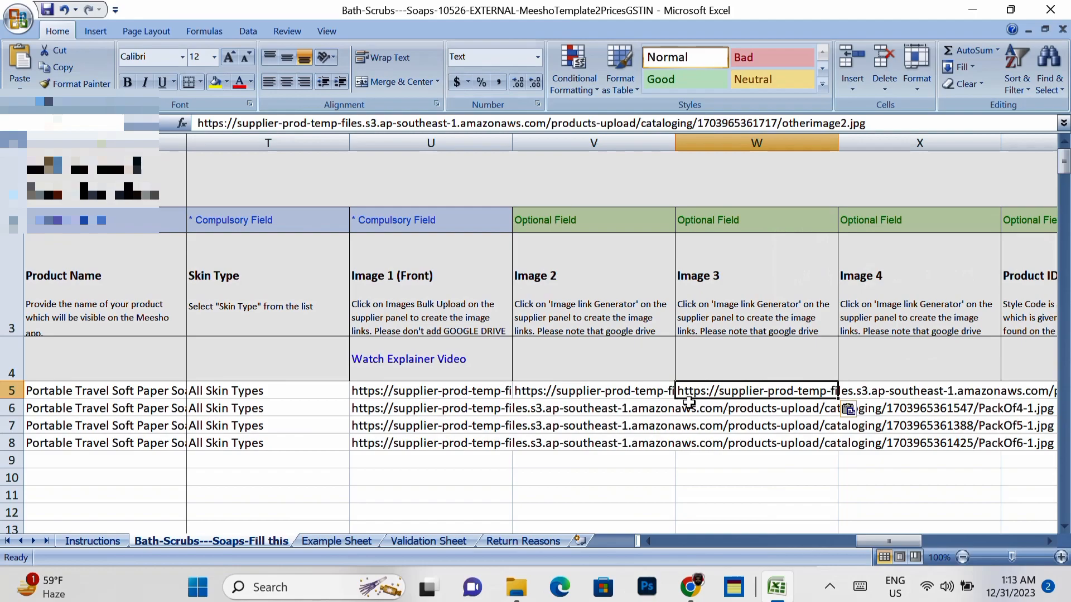
Copy the other image 3.jpg link from Meesho and paste it into the Image 4 cell X5 in Excel.
left_click(651, 391)
left_click(707, 394)
left_click(929, 393)
key("alt+Tab")
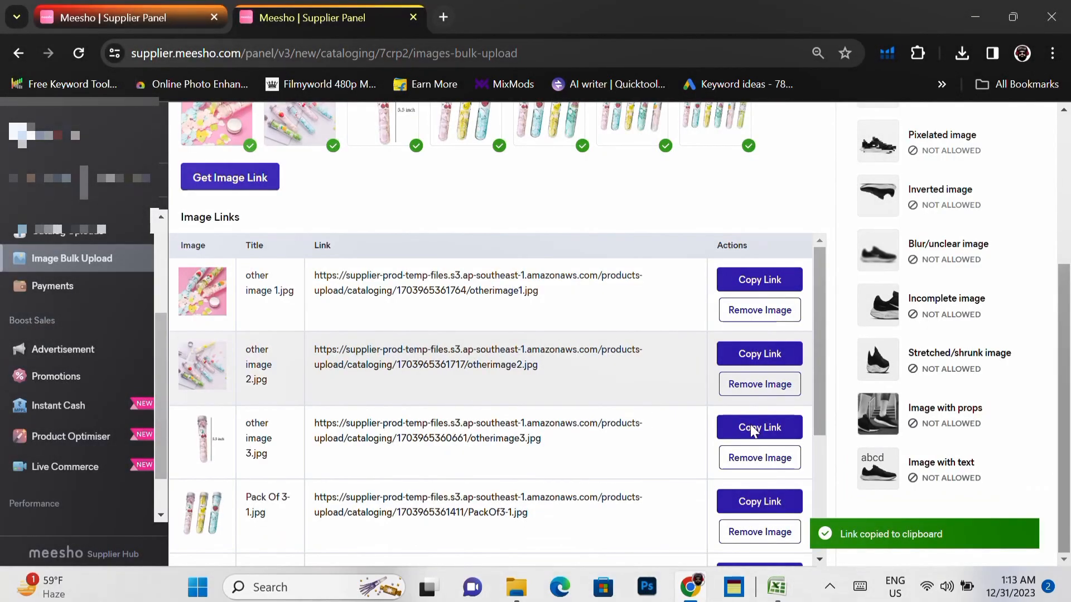
left_click(792, 435)
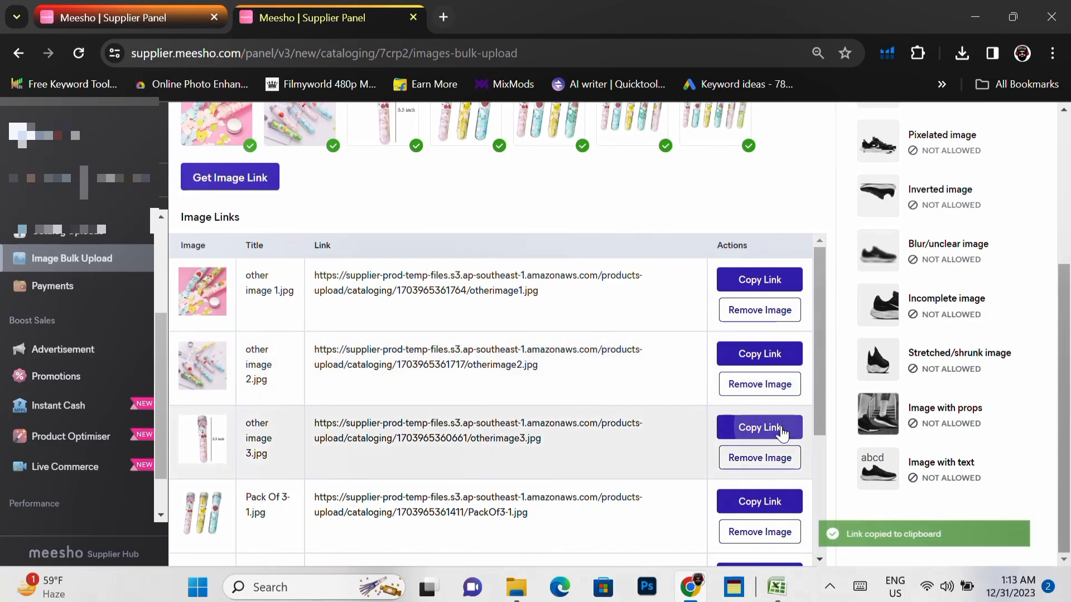
key("alt+Tab")
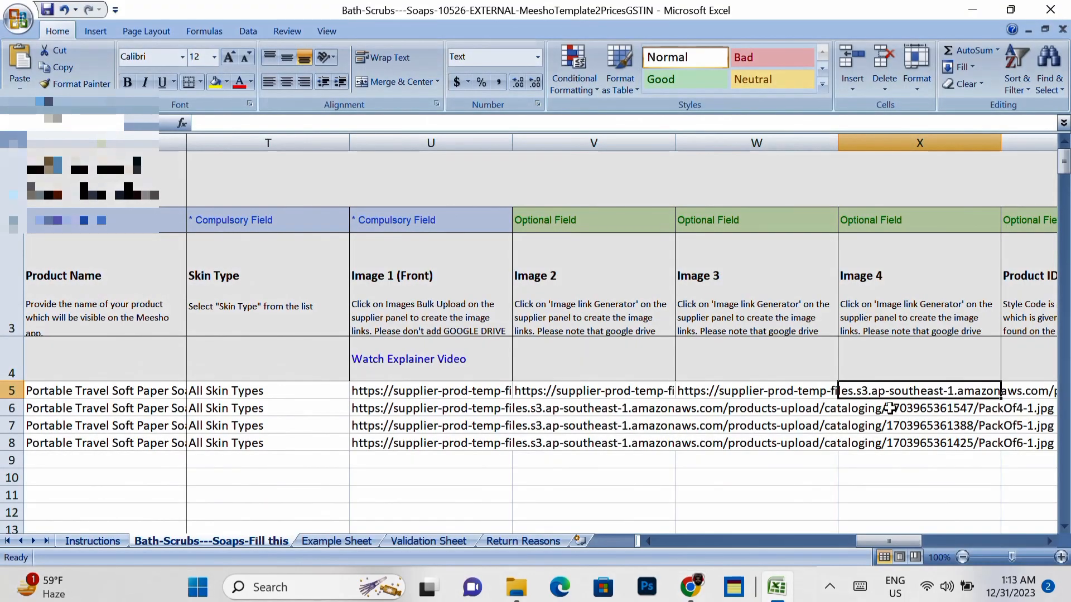
key("ctrl+v")
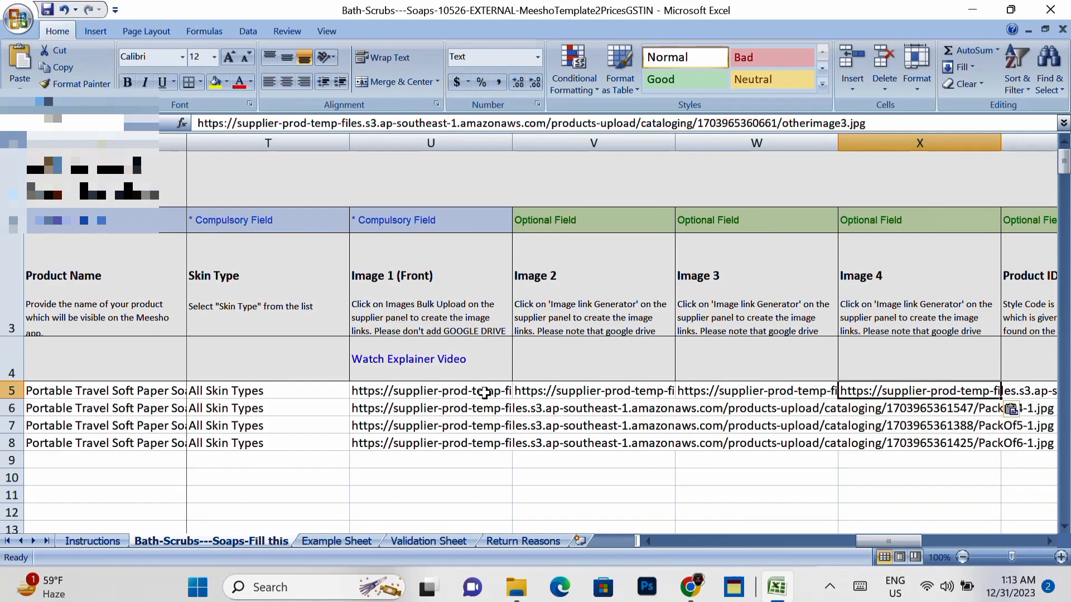
Copy the Image 2, Image 3 and Image 4 links in V5:X5 down to rows 6 to 8.
left_click_drag(633, 390, 859, 392)
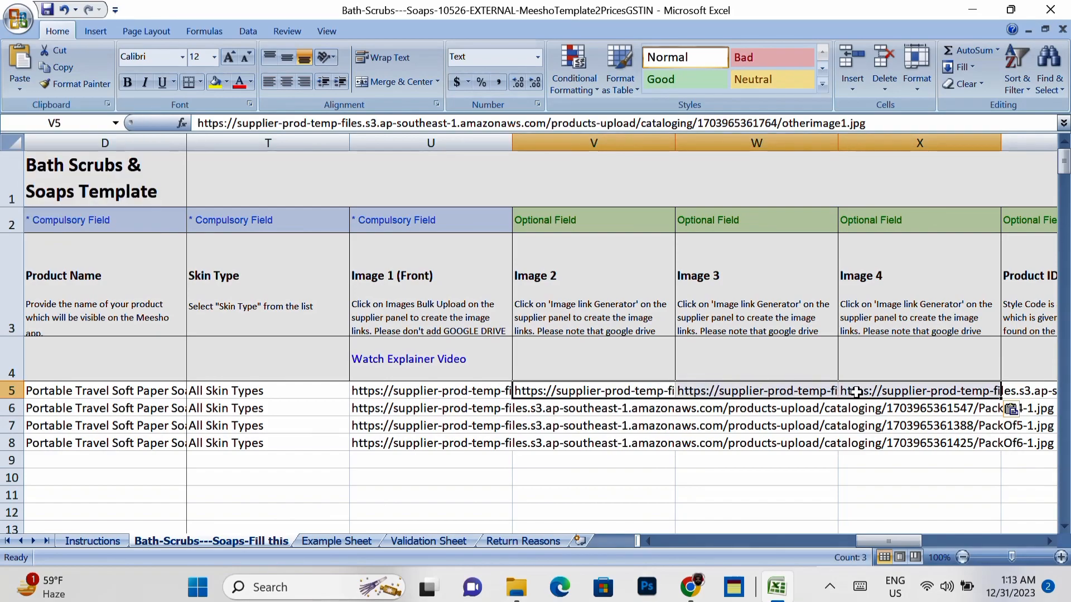
key("ctrl+c")
key("shift+Down")
key("shift+Down")
key("shift+Down")
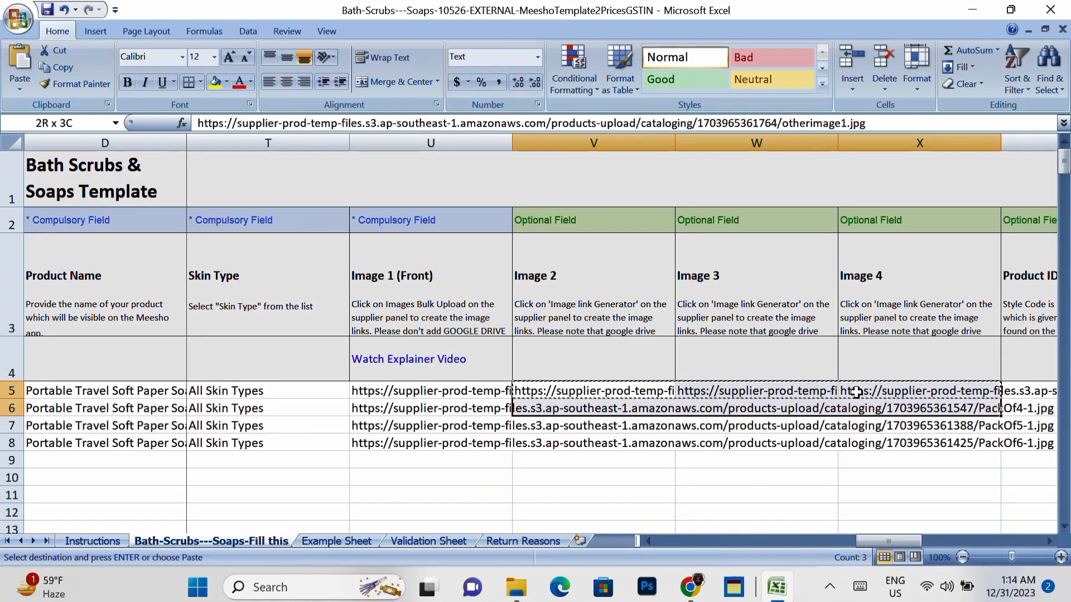
key("Return")
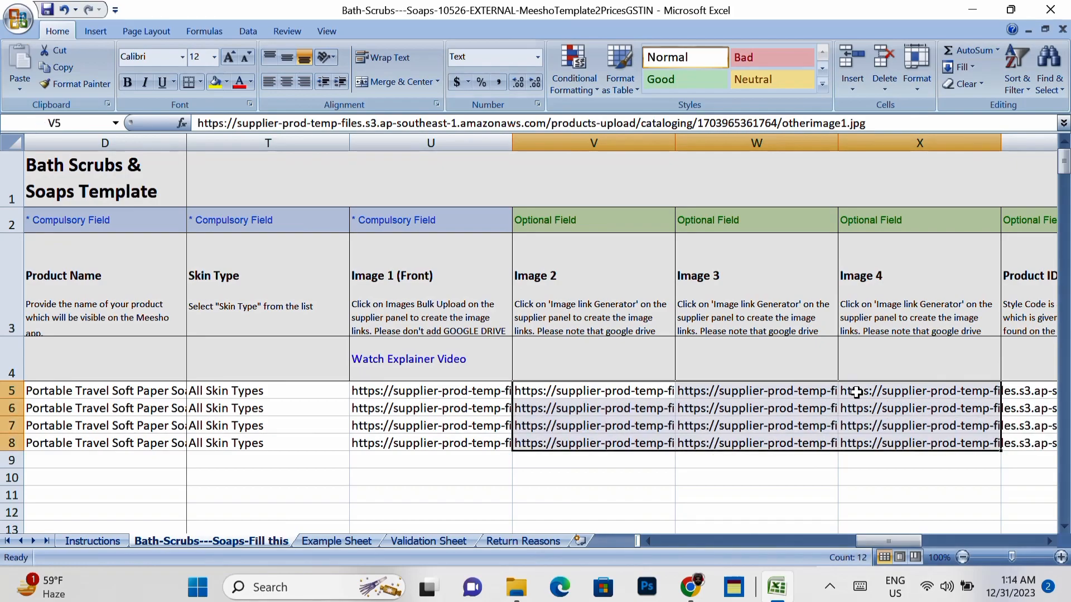
Enter Paper soap bottle pack-3 to pack-6 in rows 5 to 8 as both Product ID / Style ID and SKU ID.
key("Right")
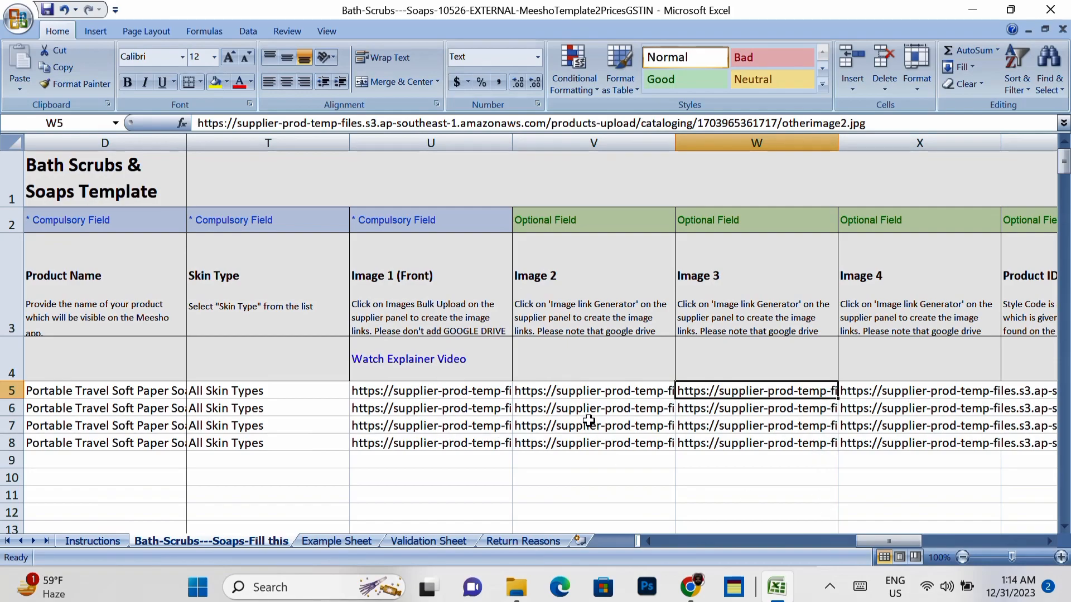
key("Right")
key("Right")
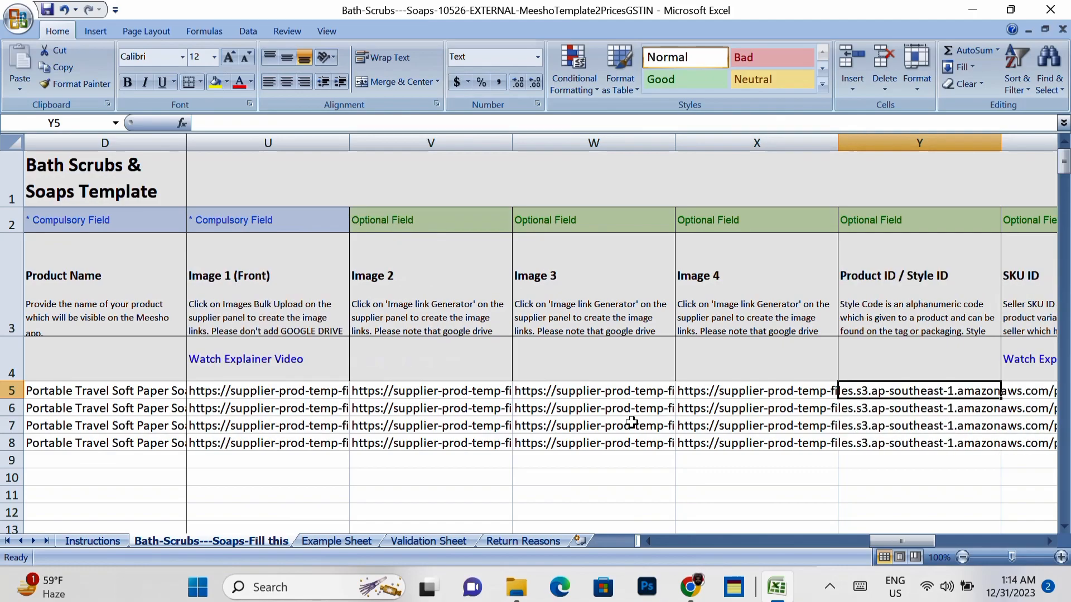
scroll(631, 423, "right", 1)
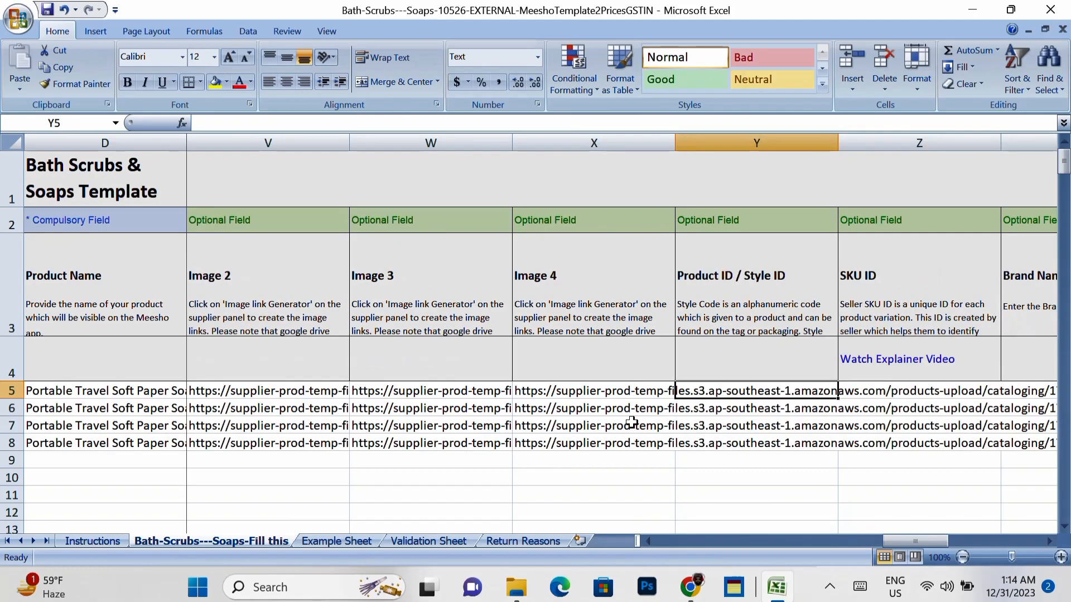
type("Paper soap bottle pack-3")
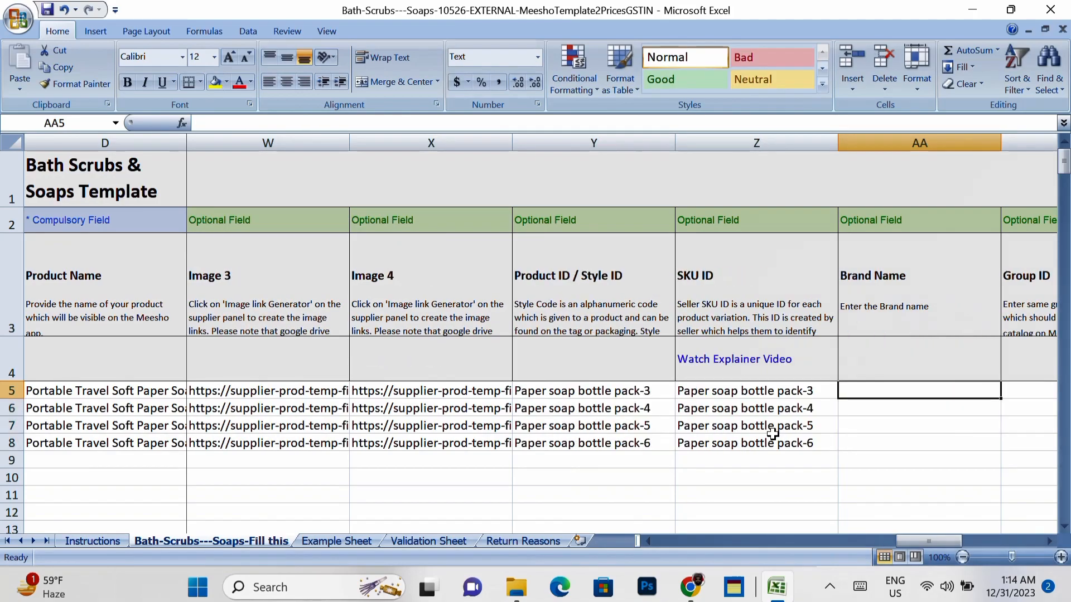
Leave Brand Name empty and set the Group ID to Group 01 for all four products in AB5:AB8.
key("Right")
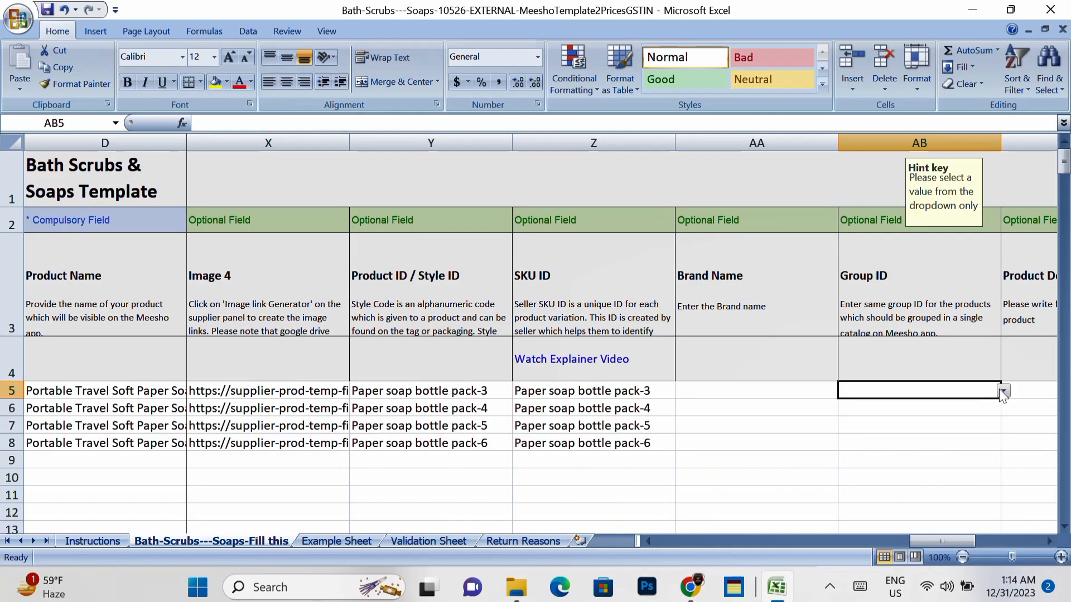
left_click(1003, 391)
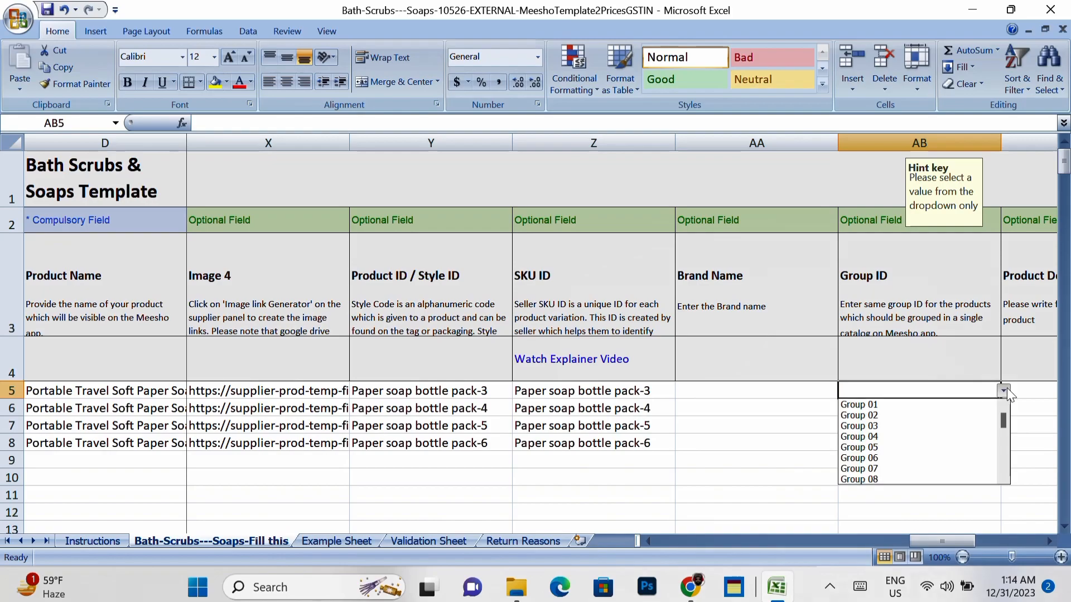
left_click(992, 404)
left_click_drag(1000, 401, 1004, 443)
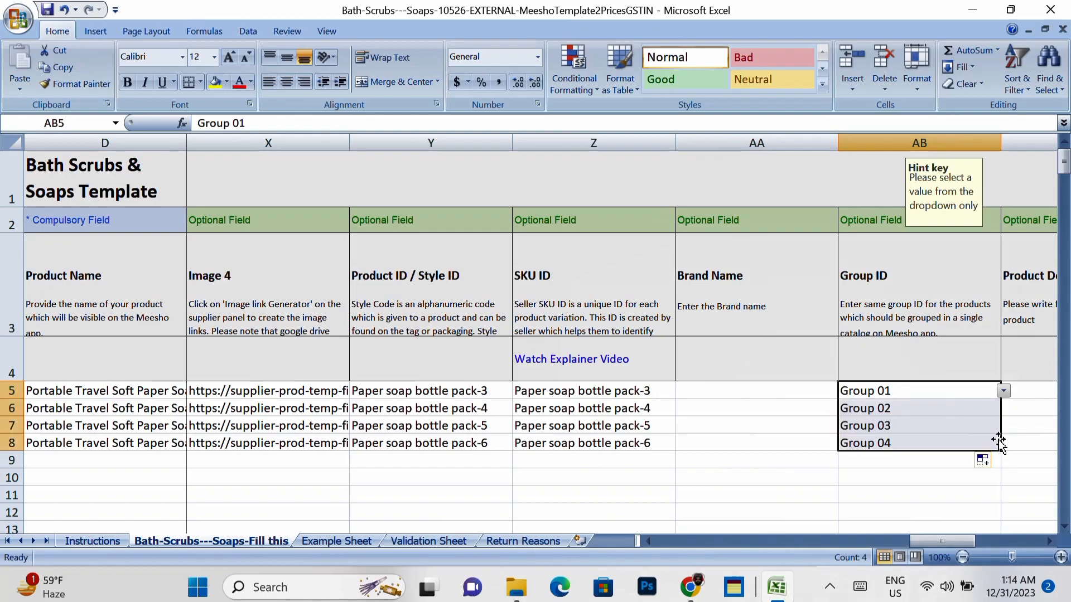
left_click(964, 397)
key("ctrl+c")
left_click_drag(968, 400, 956, 446)
key("Return")
Choose Group 02 as a trial Group ID in cell AB10 and clear the cell again.
left_click(906, 478)
left_click(1003, 477)
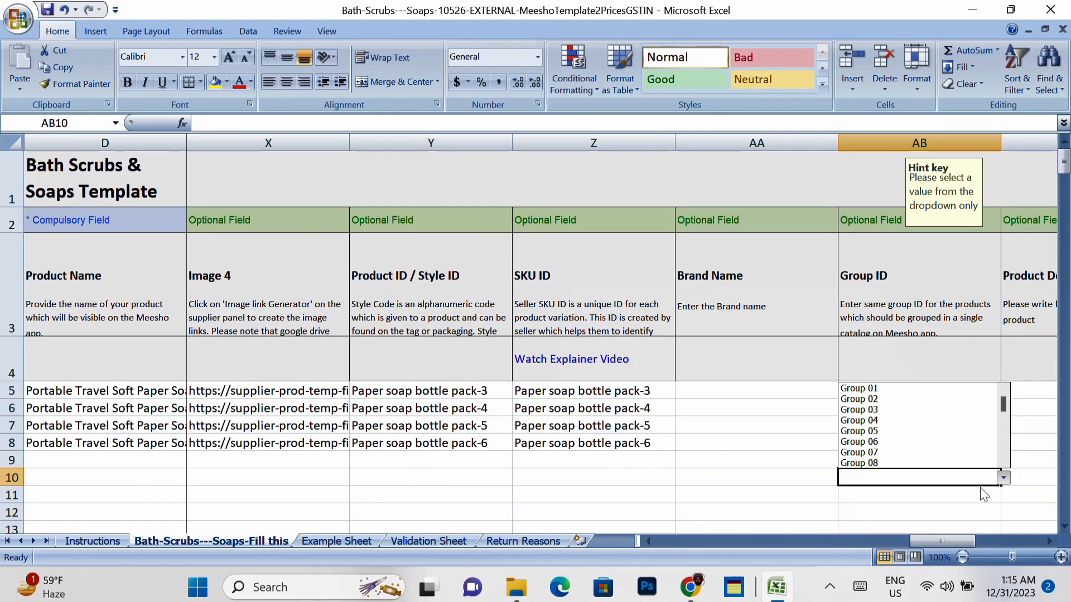
left_click(929, 400)
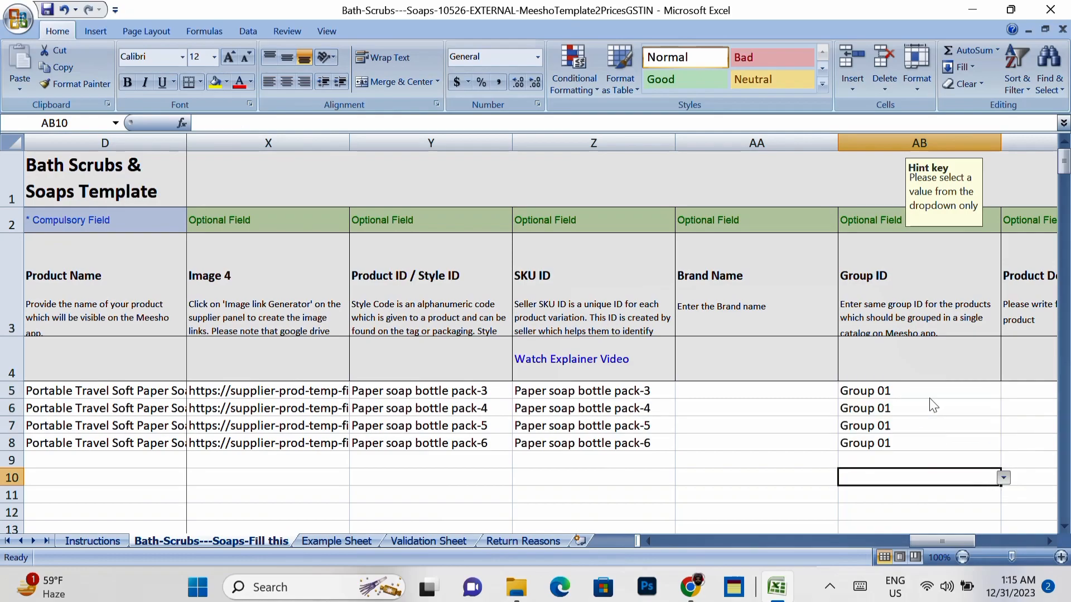
left_click(857, 497)
left_click(867, 477)
key("Delete")
Open Full Product Details from the Bulk Listing data folder and copy the paragraph under Product Description.
key("Up")
key("Up")
key("Up")
key("Up")
key("Up")
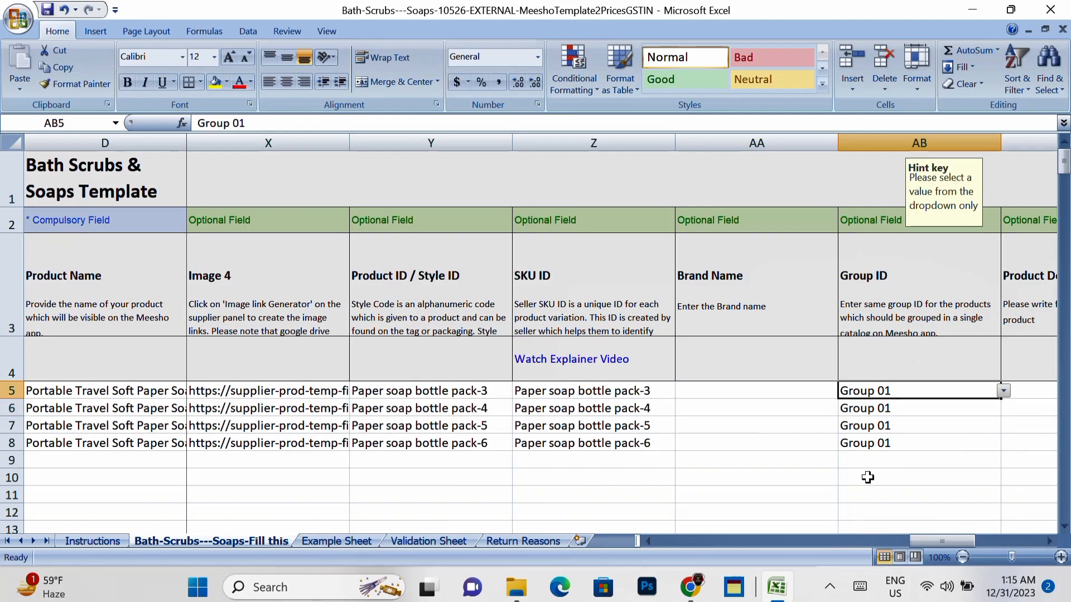
key("Right")
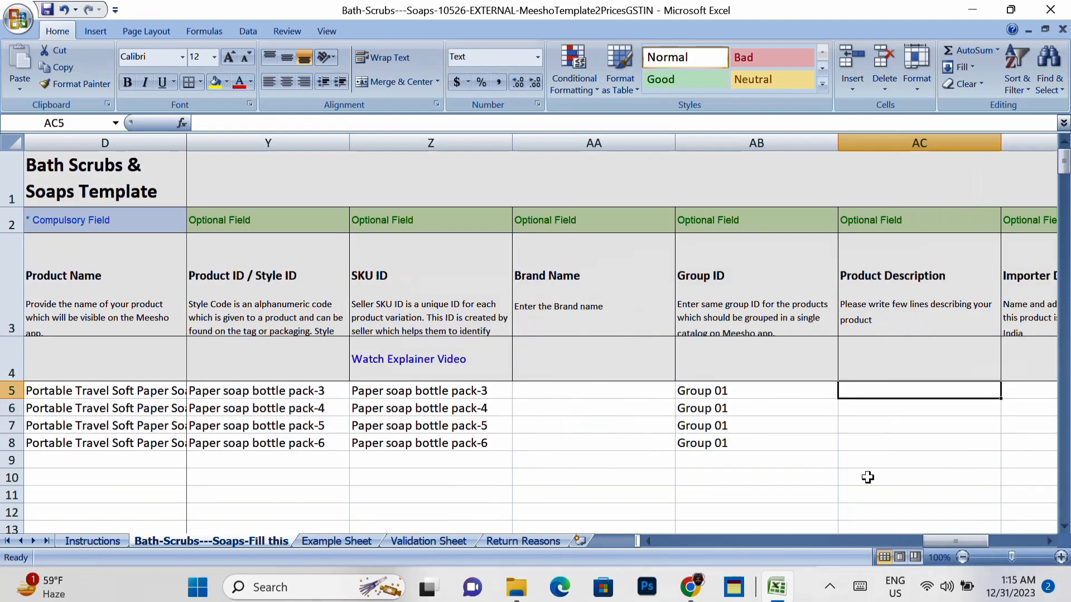
key("Right")
key("Left")
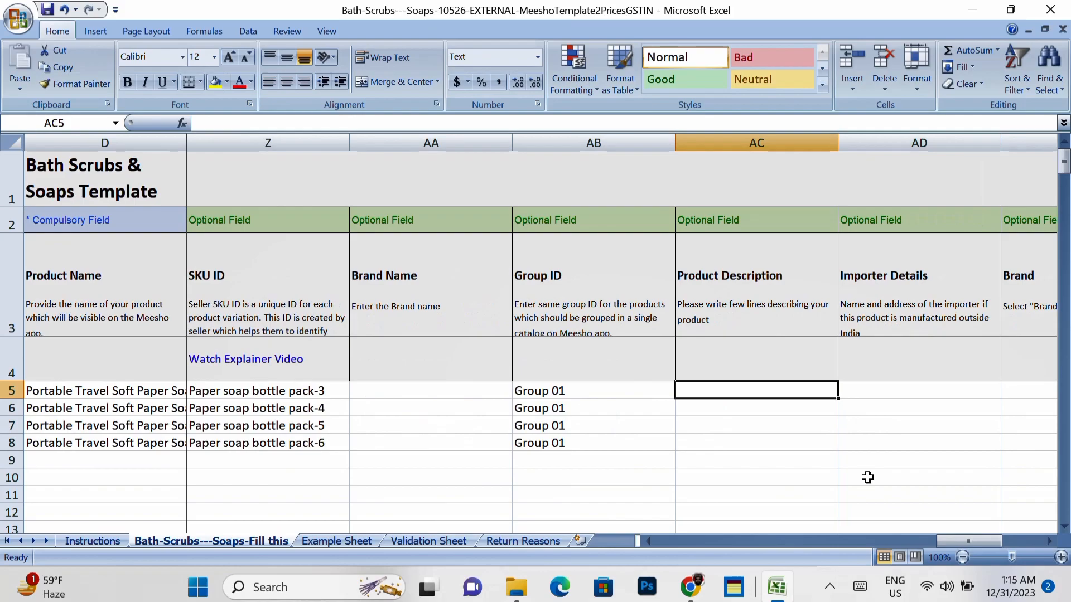
key("alt+Tab")
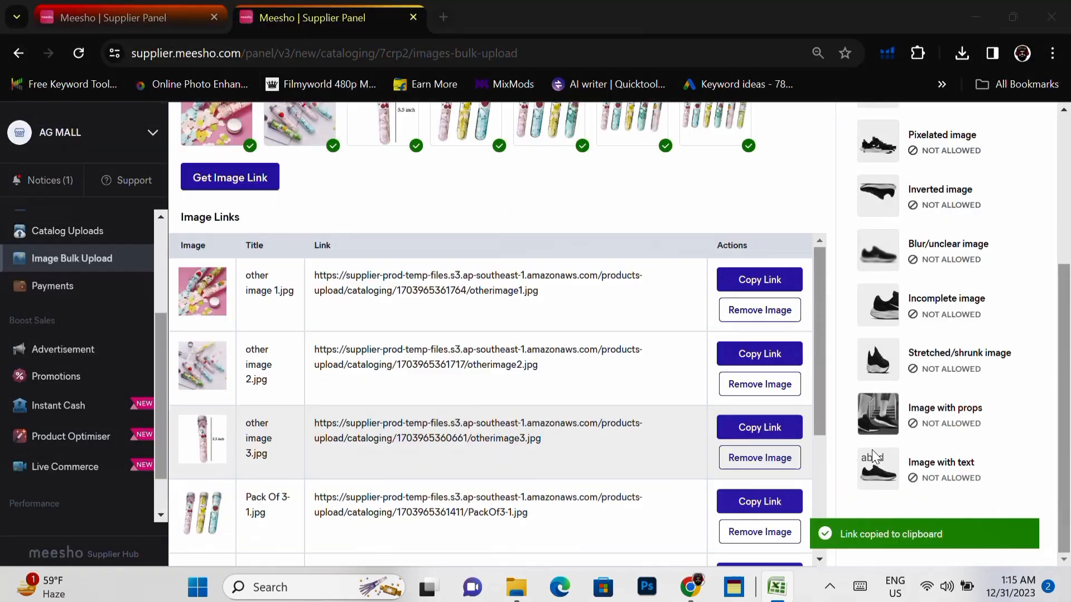
key("alt+Tab")
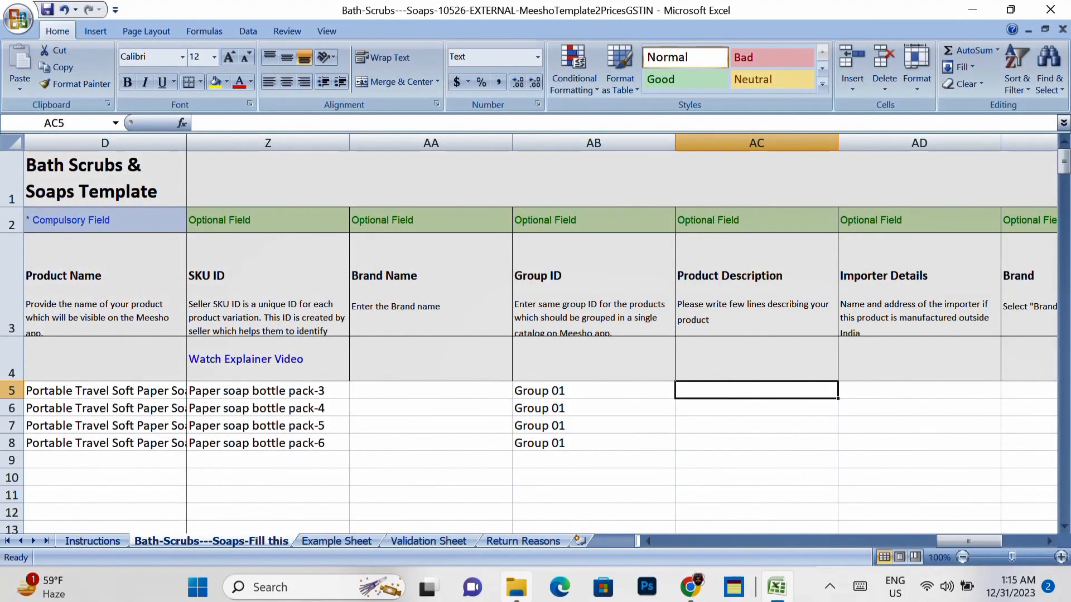
left_click(516, 587)
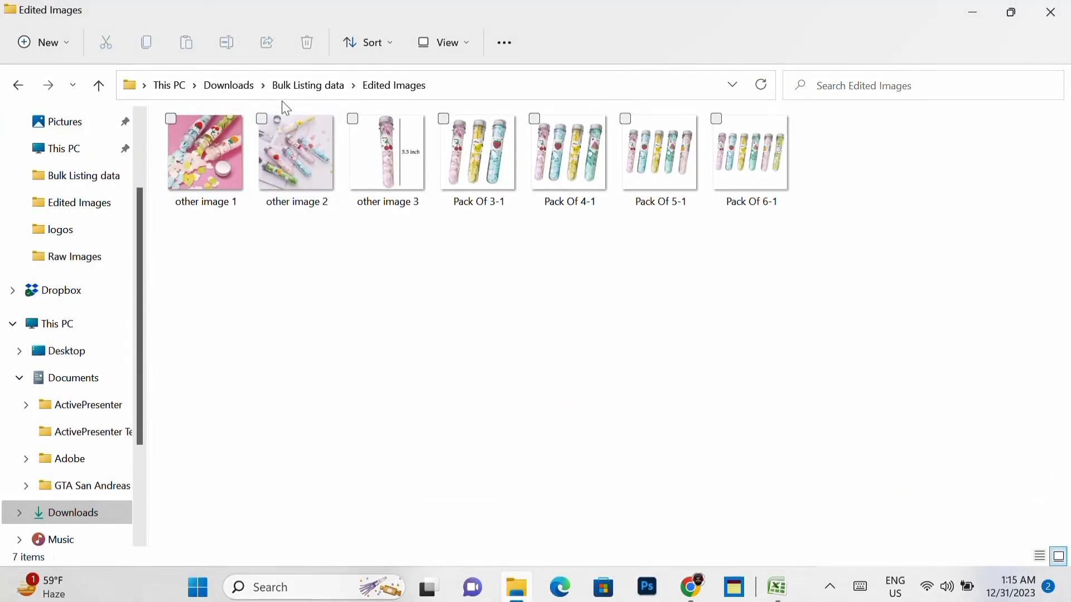
left_click(293, 88)
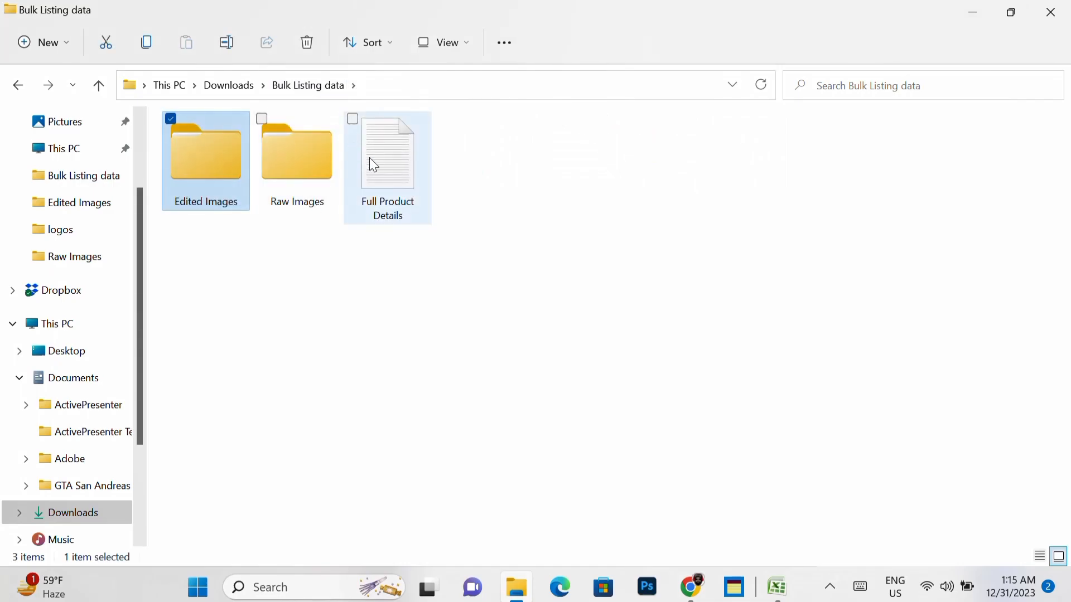
double_click(402, 196)
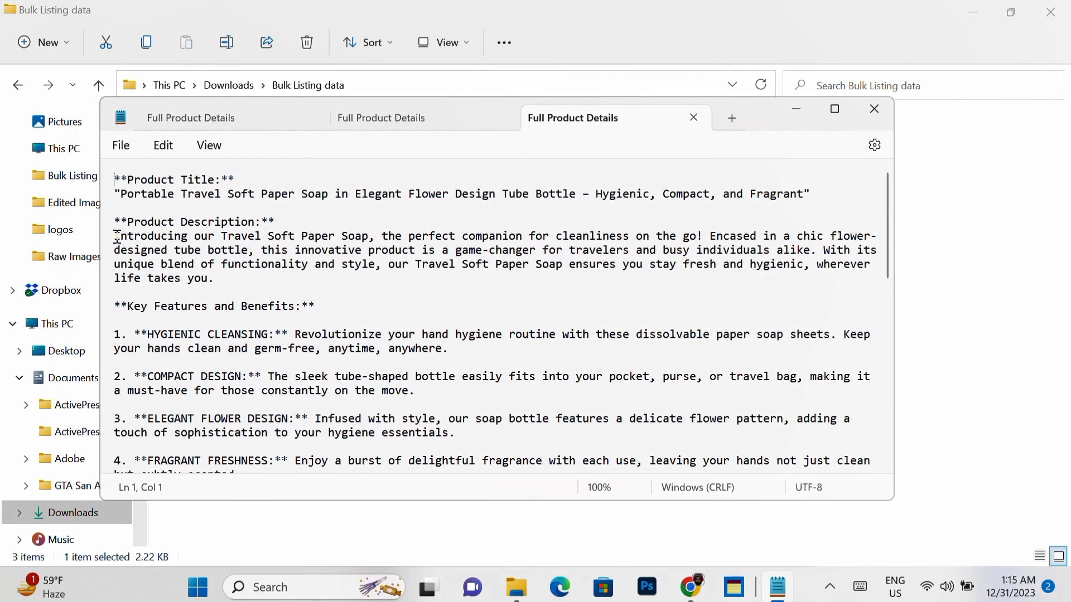
left_click_drag(114, 237, 199, 285)
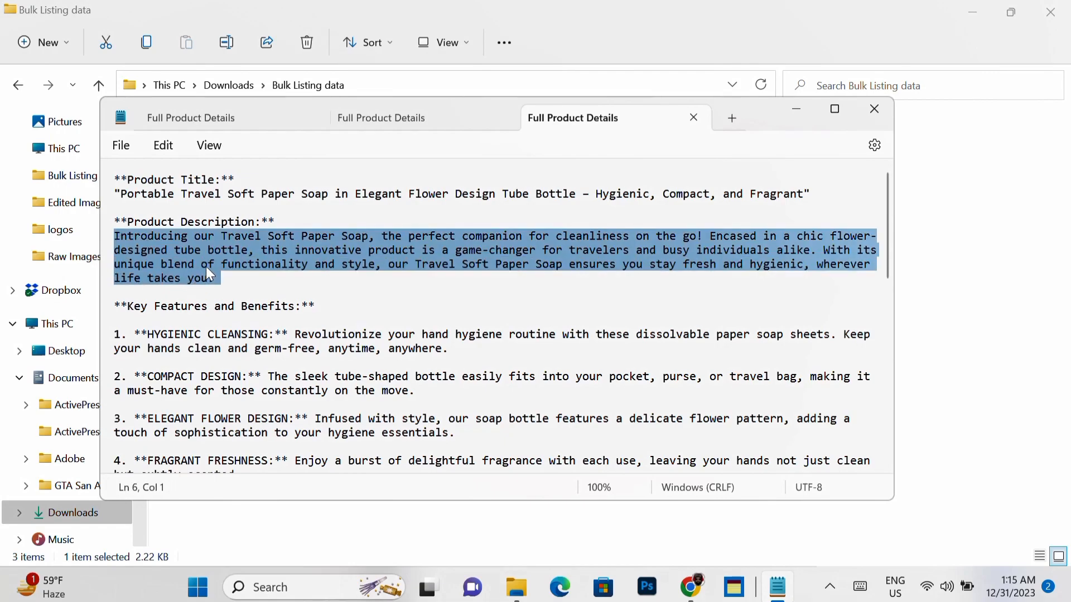
Paste the copied paragraph into the spreadsheet as Product Description for all four products in AC5:AC8 and check the text in AC5.
key("alt+Tab")
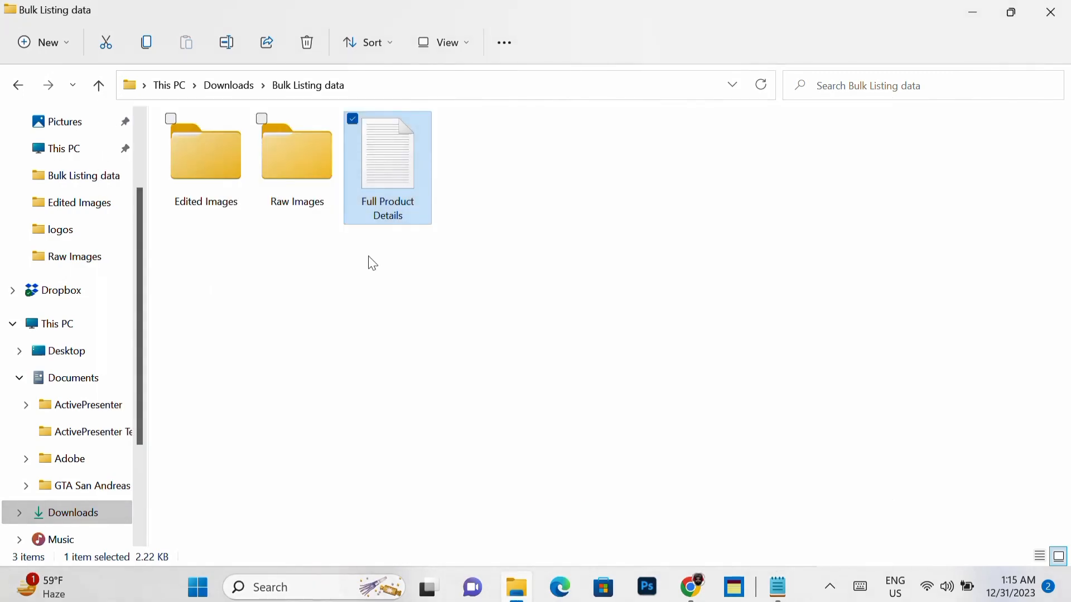
key("alt+Tab+Tab")
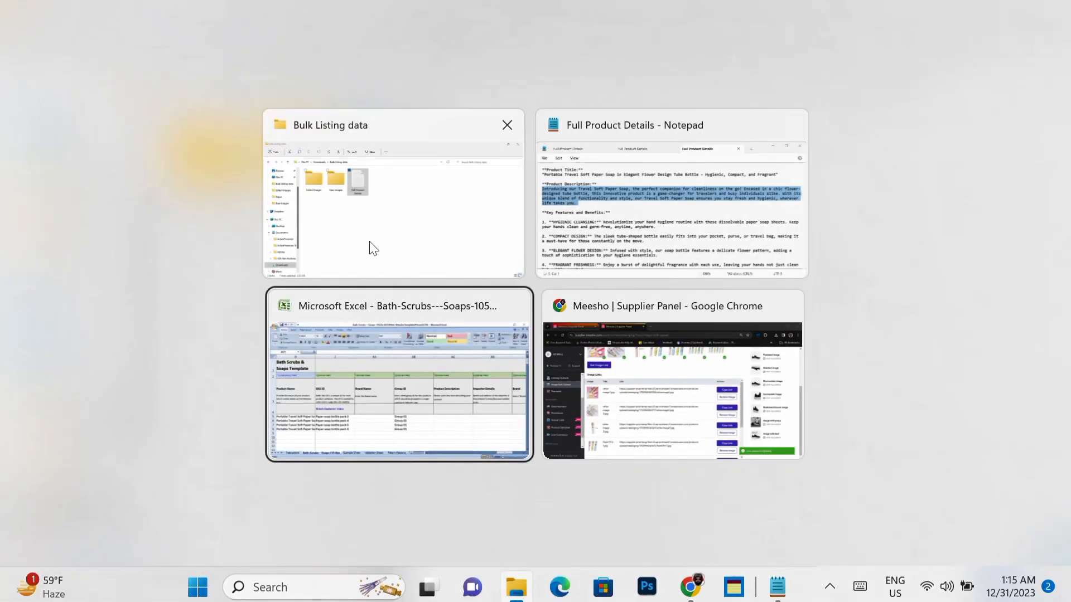
key("ctrl+v")
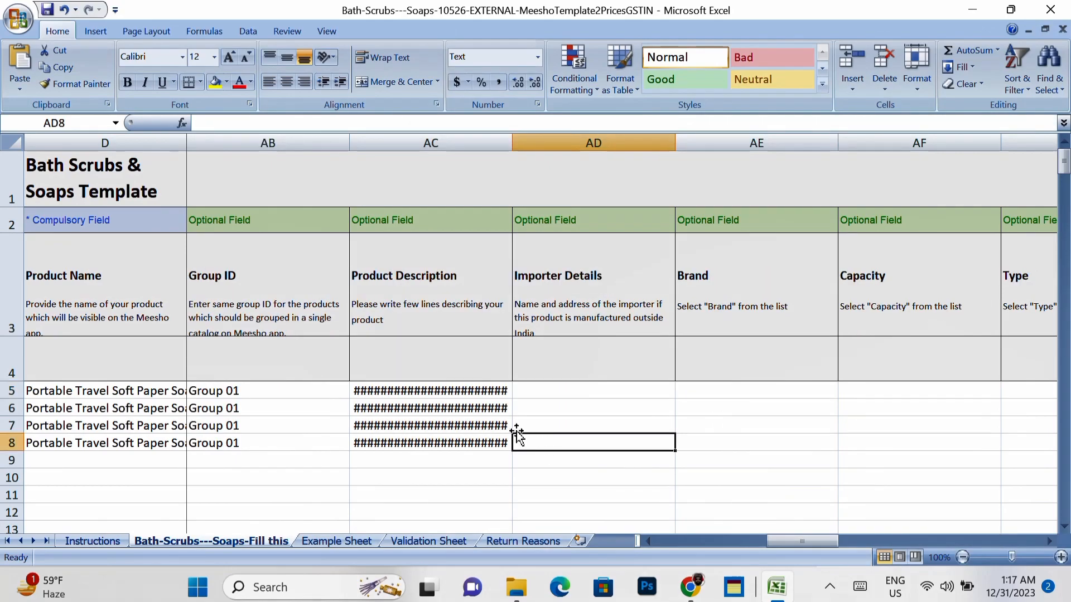
left_click(459, 391)
double_click(459, 391)
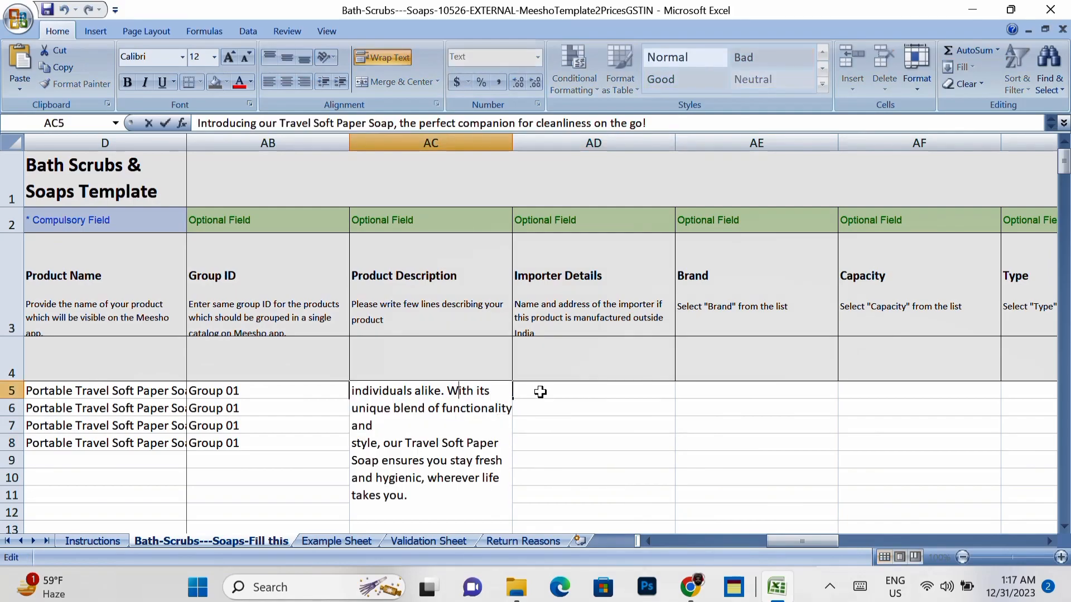
Begin the Importer Details entry in AD5 with Ag.
left_click(540, 392)
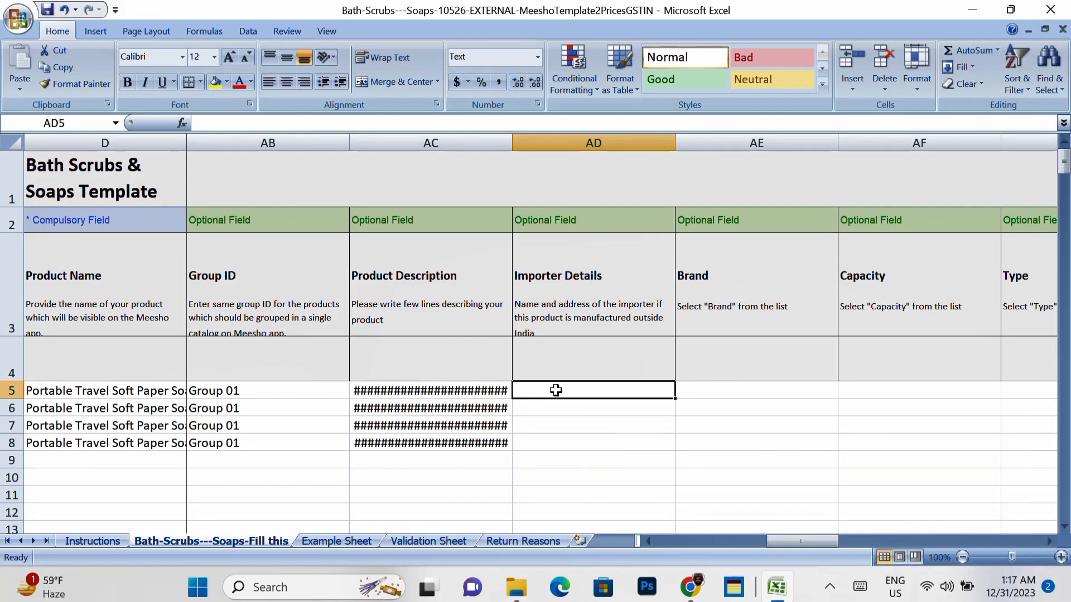
type("Ag")
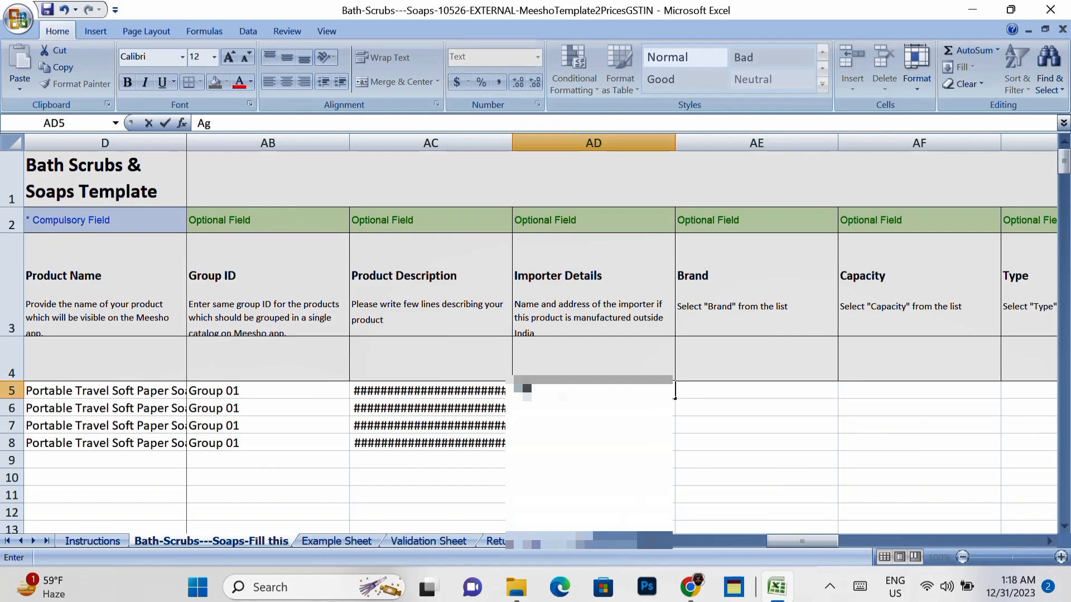
Check the business name entered under Manufacturer Details in N5 and return to Importer Details in AD5.
key("Left")
key("Left")
key("Left")
key("Left")
key("Left")
key("Left")
key("Left")
key("Left")
key("Left")
key("Left")
key("Left")
key("Left")
key("Left")
key("Left")
key("Left")
key("Left")
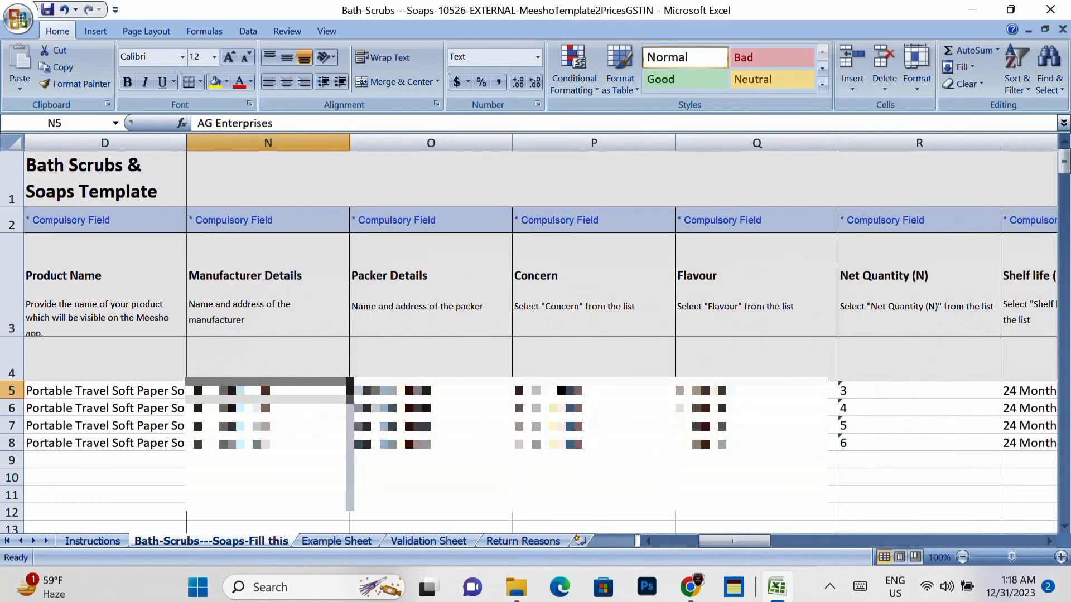
key("Left")
key("Right")
key("Right")
key("Right")
key("Right")
key("Right")
key("Right")
key("Right")
key("Right")
key("Right")
key("Right")
key("Right")
key("Right")
key("Right")
key("Right")
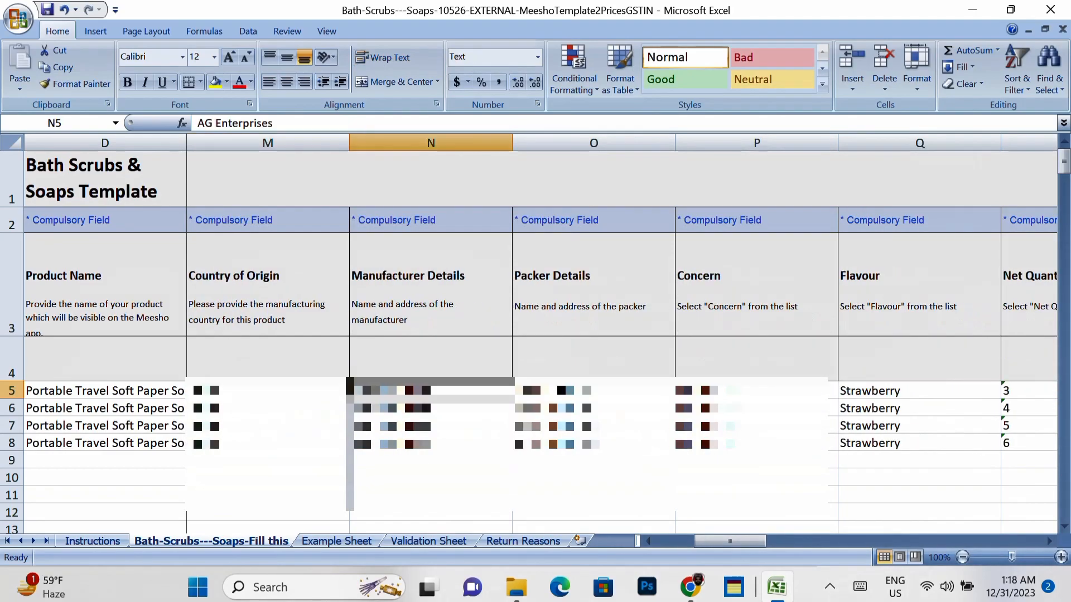
key("Right")
key("Right")
key("Right")
key("Right")
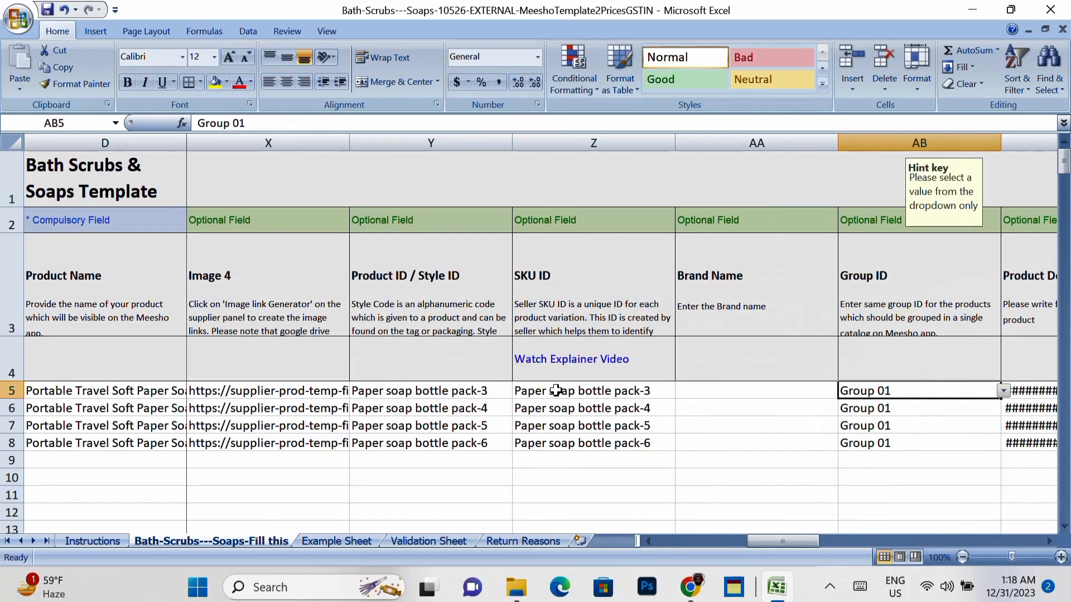
key("Left")
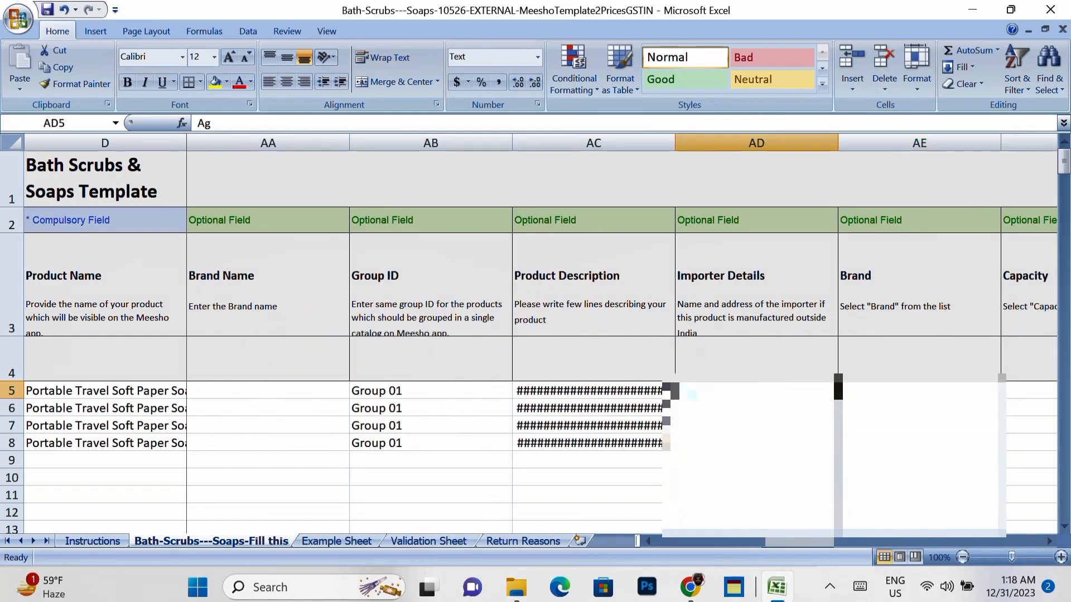
Complete the Importer Details in AD5 as Ag Enterprises and copy the entry down to AD8.
key("F2")
type("En")
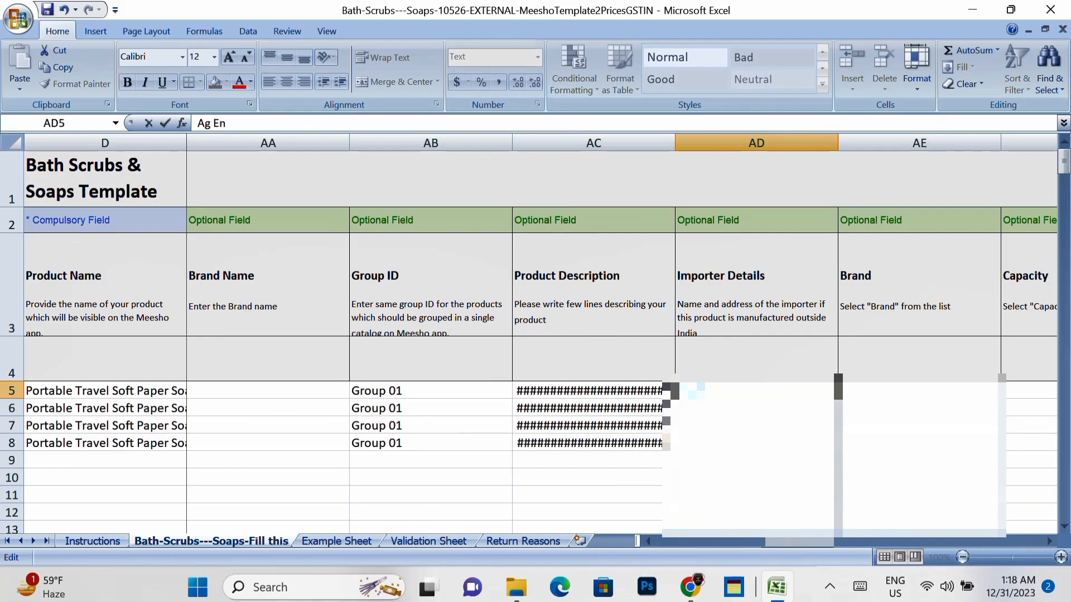
type("terprises")
left_click(805, 411)
left_click(829, 395)
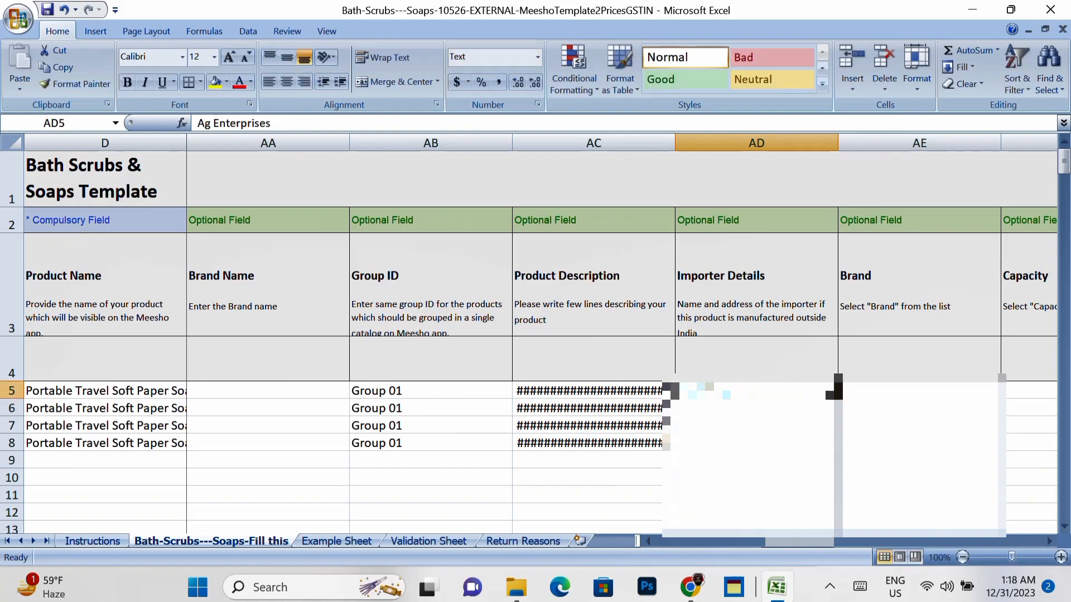
left_click_drag(838, 398, 838, 446)
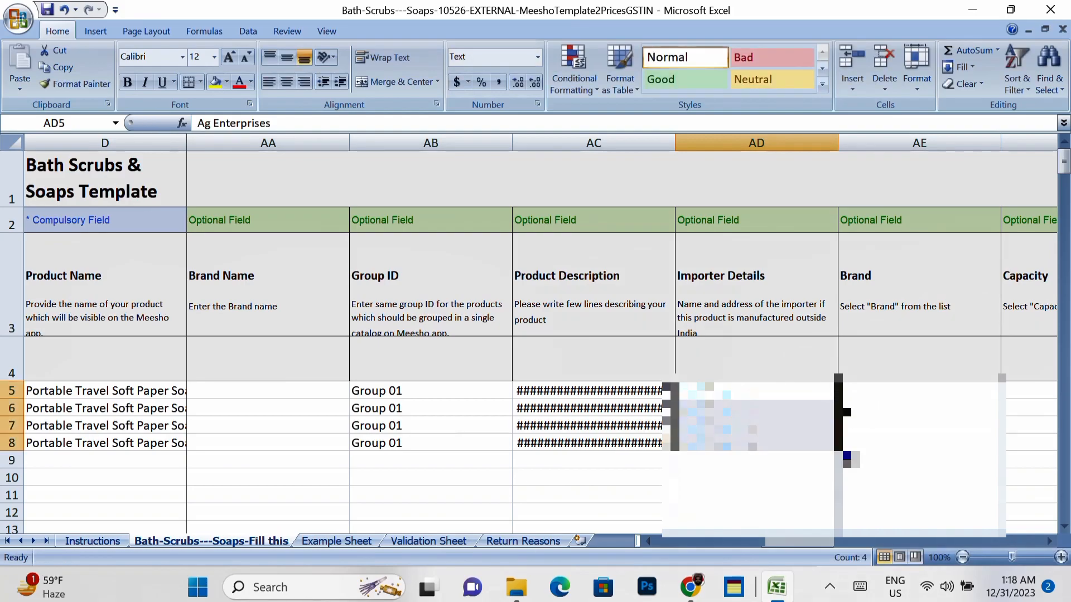
key("ctrl+c")
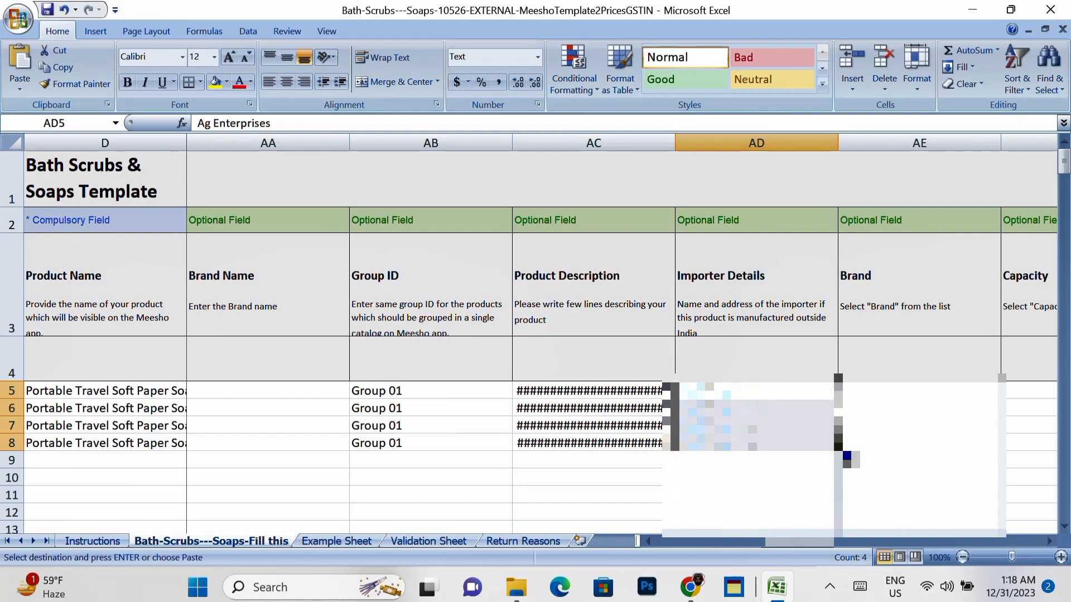
key("Right")
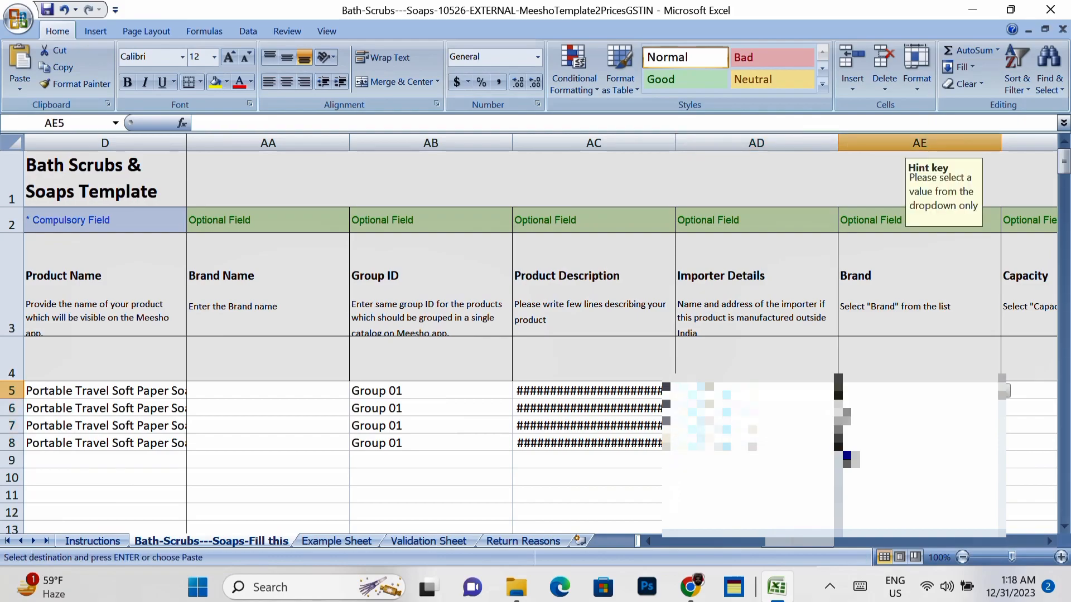
key("Left")
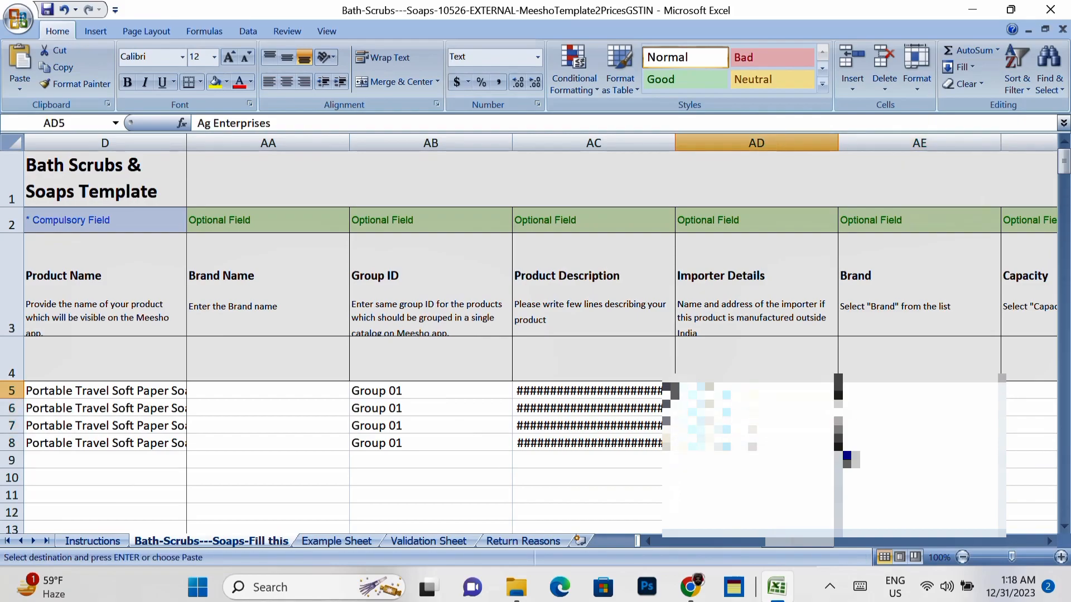
key("Return")
Look over the optional Brand, Capacity and Type columns and go back through row 5 to Product Name.
key("Right")
key("Right")
key("Right")
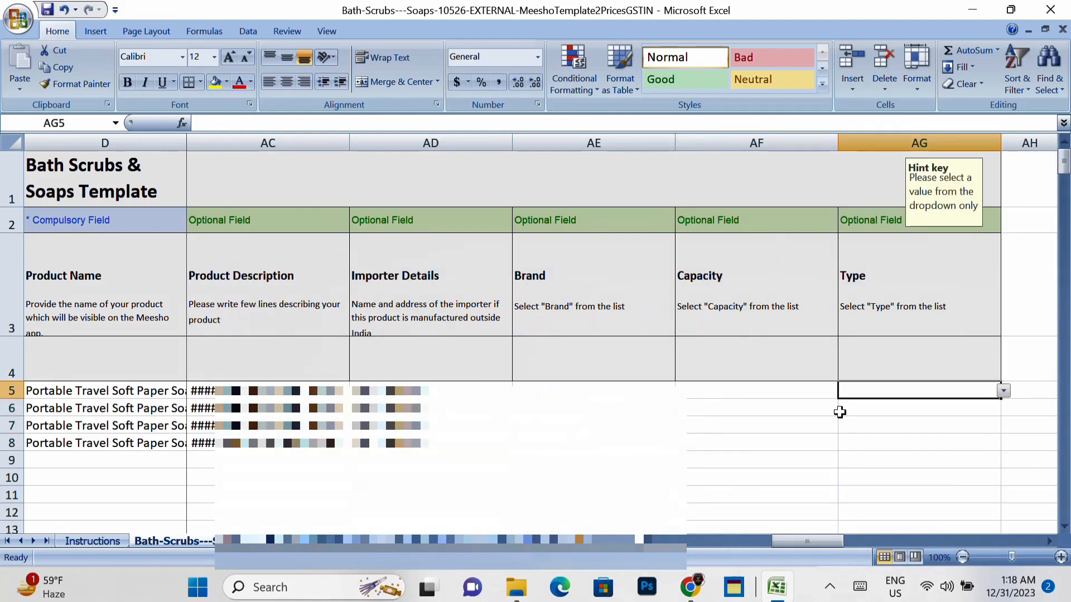
key("Left")
key("Left")
key("Left")
key("Left")
key("Left")
key("Left")
key("Left")
key("Left")
key("Left")
key("Left")
key("Left")
key("Left")
key("Left")
key("Left")
key("Left")
key("Left")
key("Left")
key("Left")
key("Left")
key("Left")
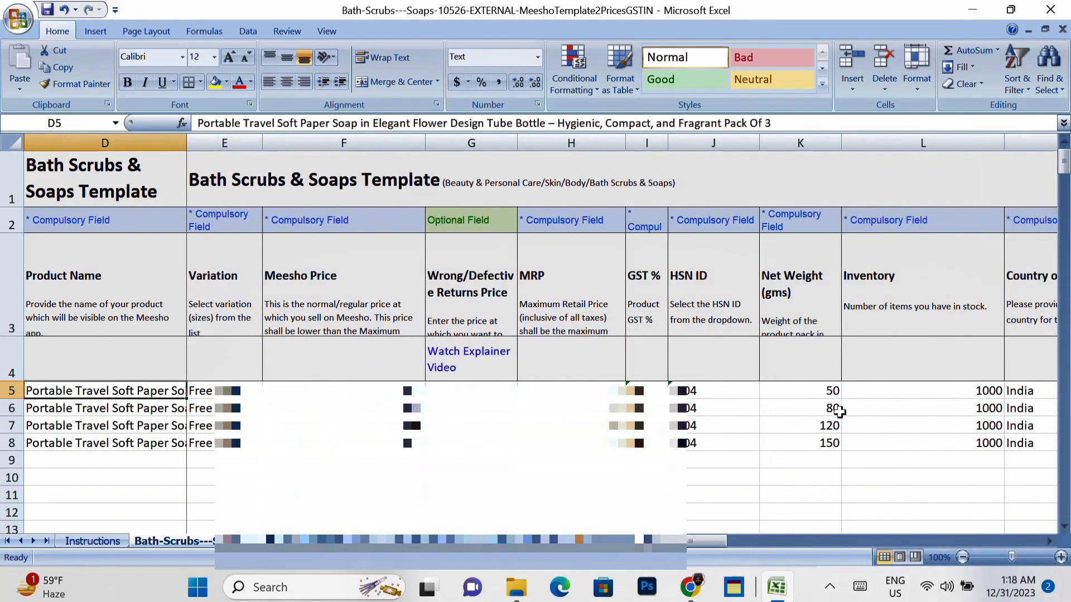
Review the filled template across row 5, from Variation and prices through the last optional column, Type.
key("Right")
key("Right")
key("Right")
key("Right")
key("Right")
key("Right")
key("Right")
key("Right")
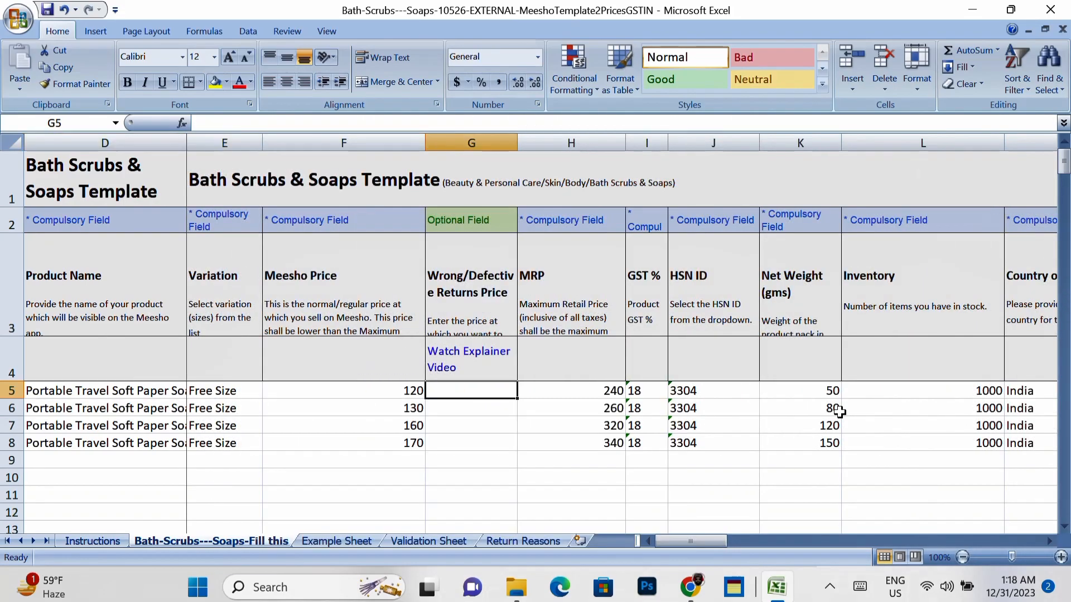
key("Right")
key("Right")
key("Left")
key("Right")
key("Right")
key("Right")
key("Right")
key("Right")
key("Right")
key("Right")
key("Right")
key("Right")
key("Right")
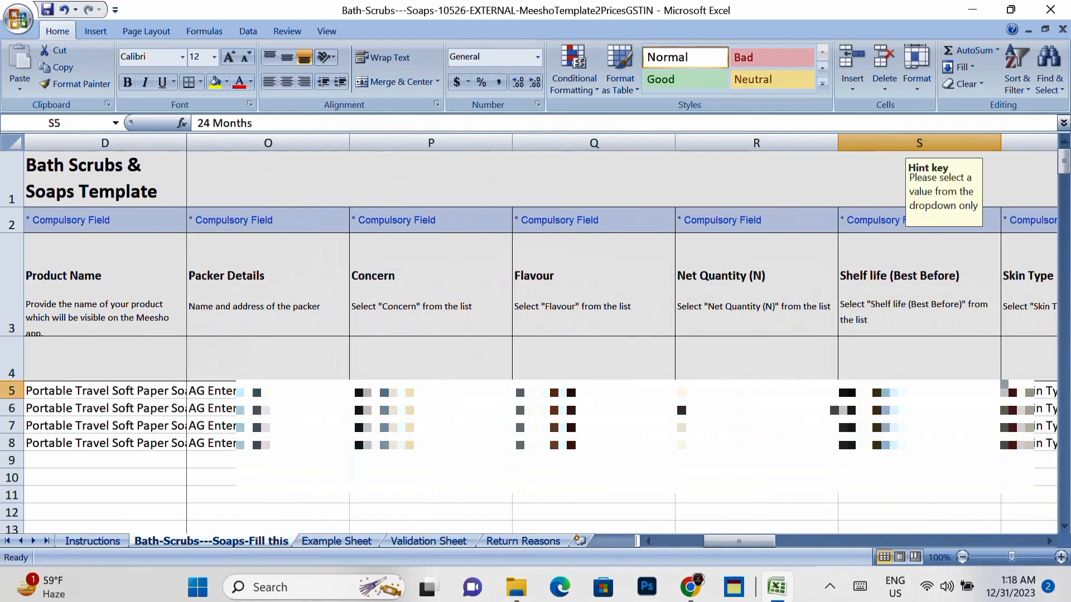
key("Right")
key("Right")
key("Left")
key("Right")
key("Right")
key("Right")
key("Right")
key("Right")
key("Right")
key("Right")
key("Right")
key("Right")
key("Right")
key("Right")
key("Right")
key("Right")
key("Left")
key("Left")
key("Left")
key("Left")
key("Left")
key("Left")
key("Left")
key("Left")
key("Left")
key("Left")
key("Left")
key("Left")
key("Left")
key("Left")
key("Left")
key("Left")
key("Left")
key("Left")
key("Left")
key("Left")
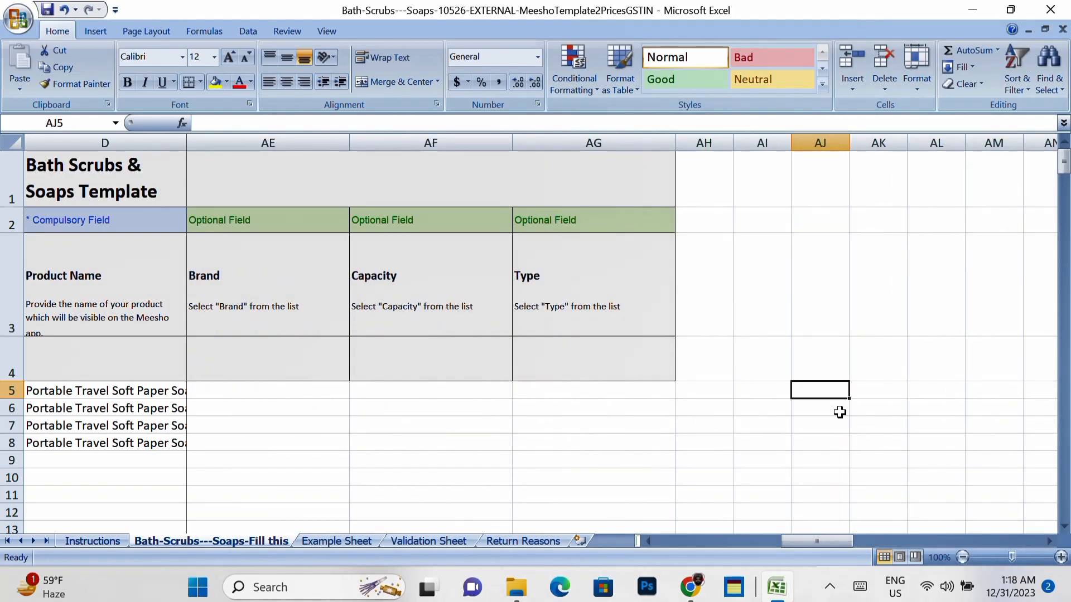
Go back across row 5 through the empty optional columns to the Product Name in D5.
key("Left")
key("Left")
key("Left")
key("Left")
key("Left")
key("Left")
key("Left")
key("Left")
key("Left")
key("Left")
key("Left")
key("Left")
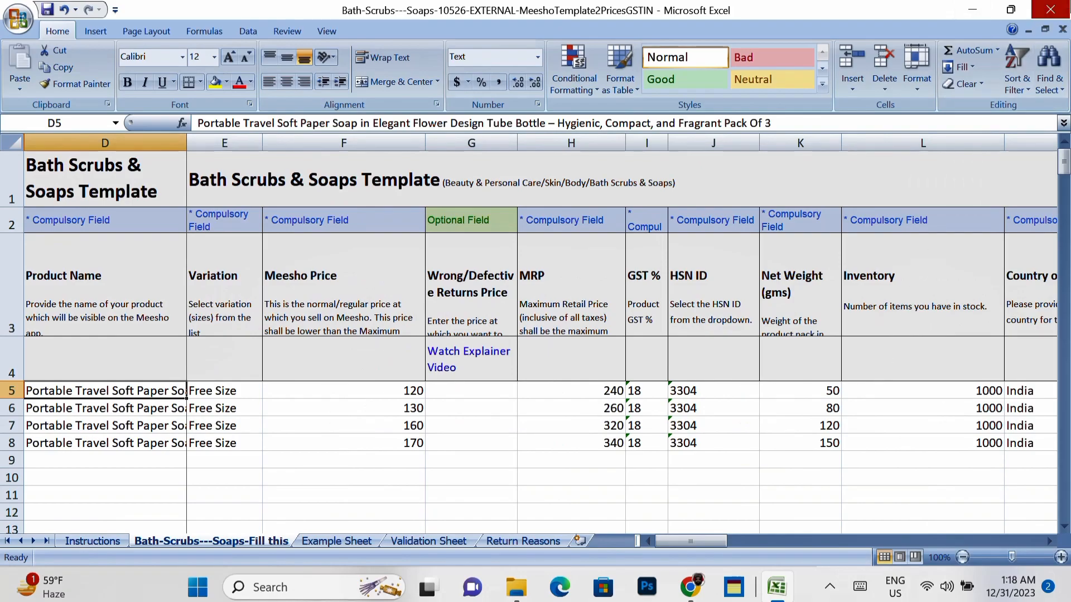
Switch to the Meesho Supplier Panel in Chrome and choose Bath-Scrubs---Soaps-10526-EXTERNAL-MeeshoTemplate2PricesGSTIN from Downloads as the template file.
left_click(691, 587)
left_click(149, 14)
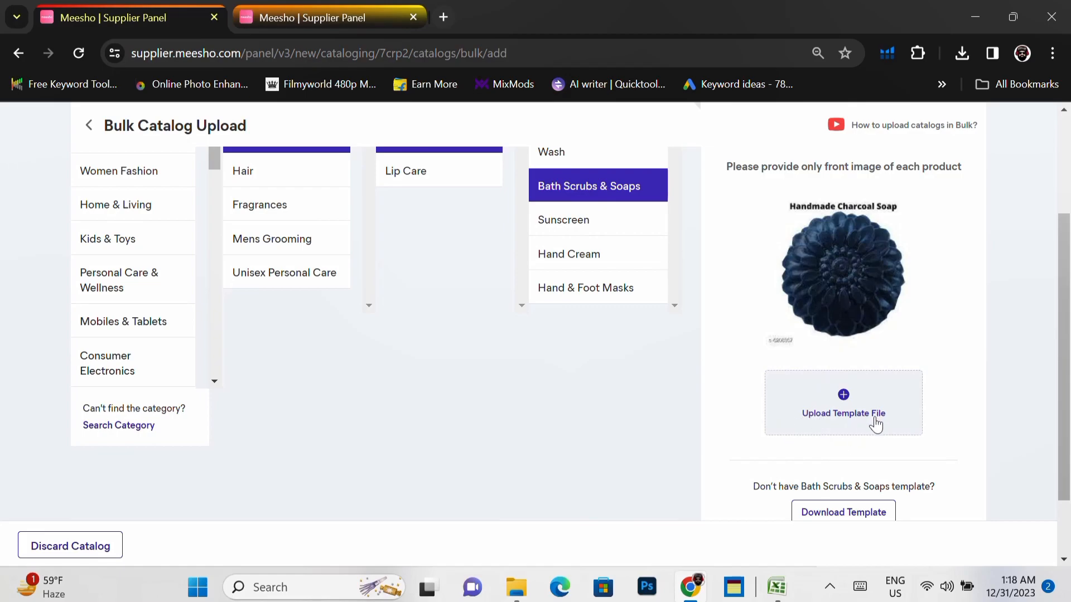
left_click(832, 415)
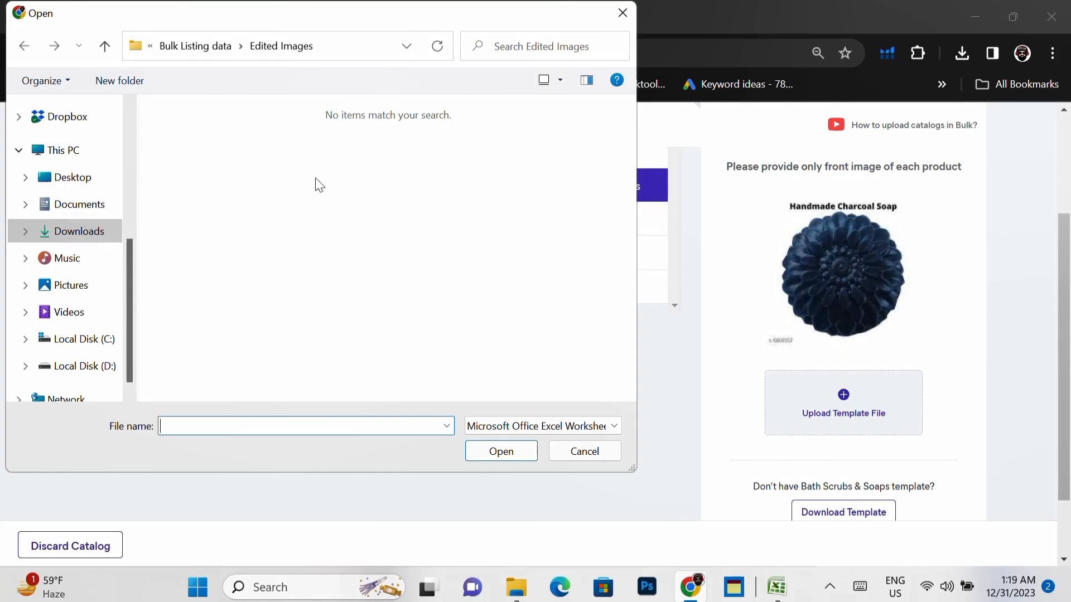
left_click(103, 234)
left_click(228, 160)
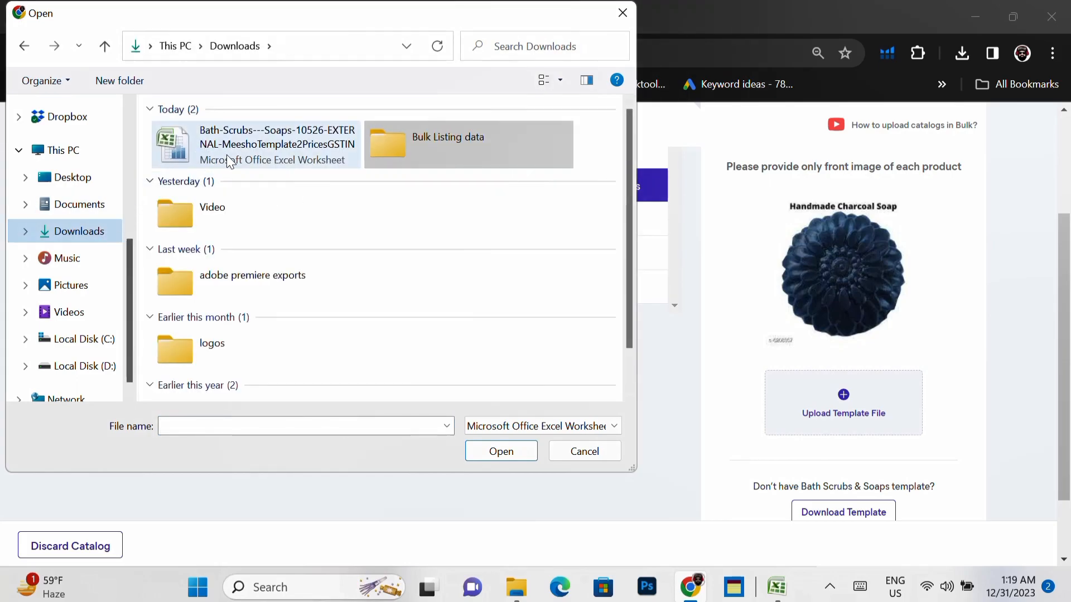
double_click(273, 148)
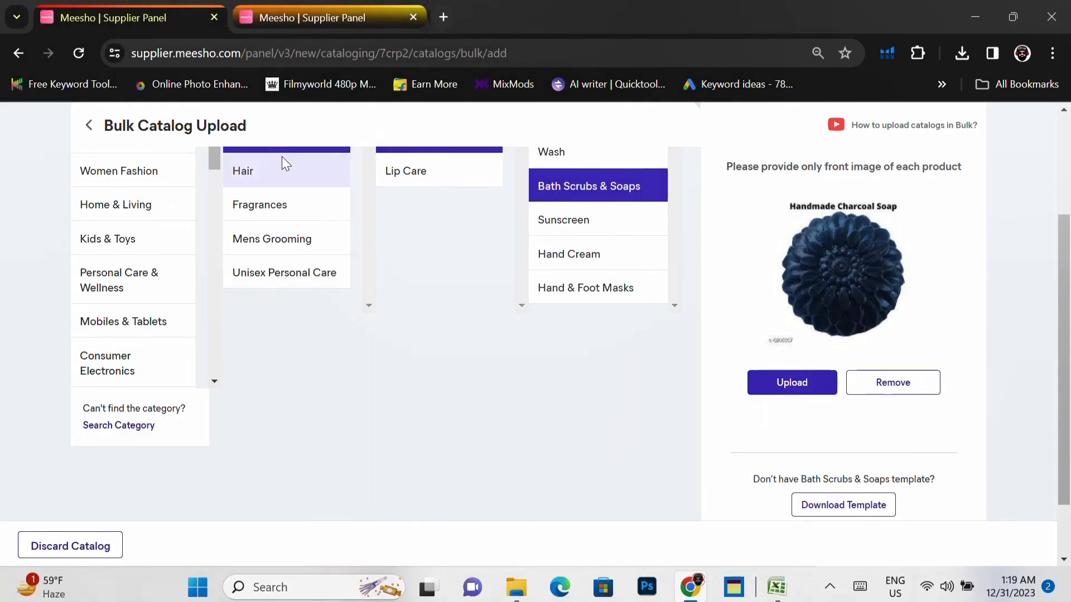
Upload the chosen template file to Bulk Catalog Upload and dismiss the Boost Your Catalog offer.
left_click(786, 387)
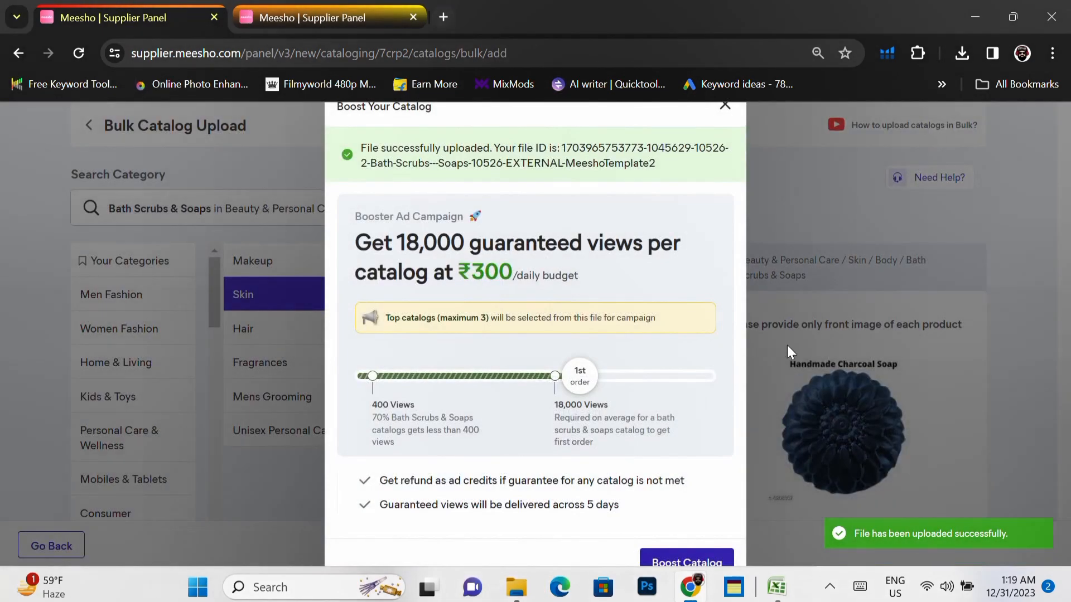
left_click(724, 106)
scroll(811, 252, "down", 3)
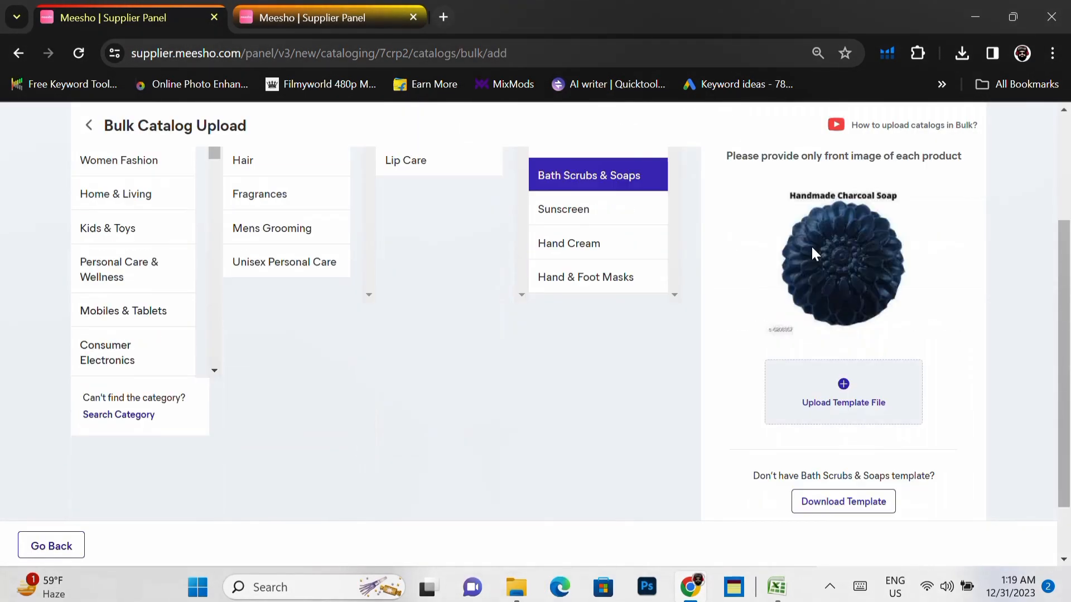
scroll(811, 251, "up", 3)
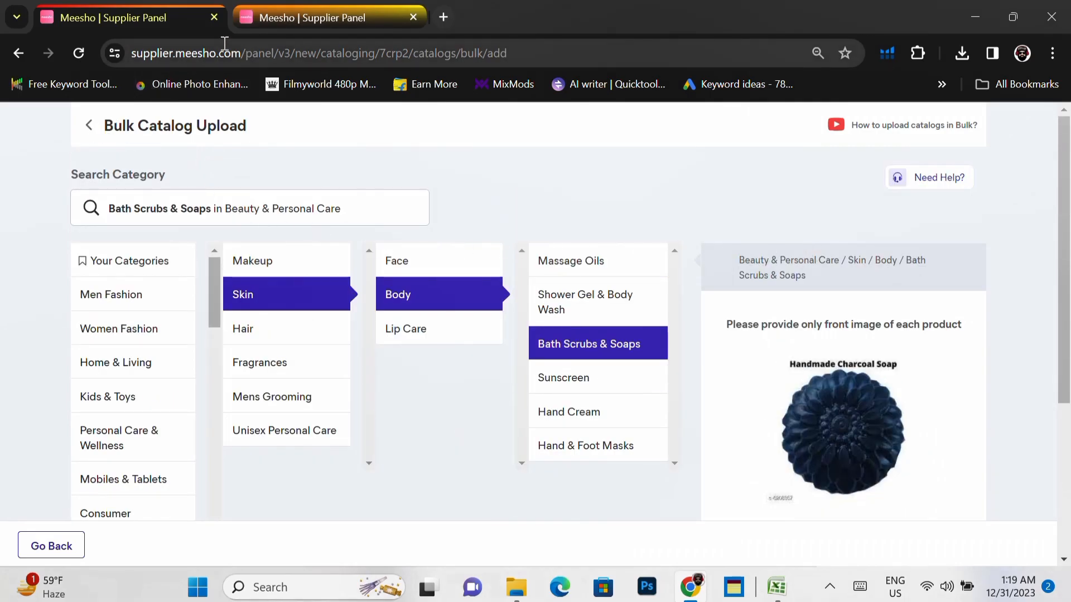
In the other Supplier Panel tab, open the Activation Pending catalogs in Inventory and retry loading the list.
left_click(278, 19)
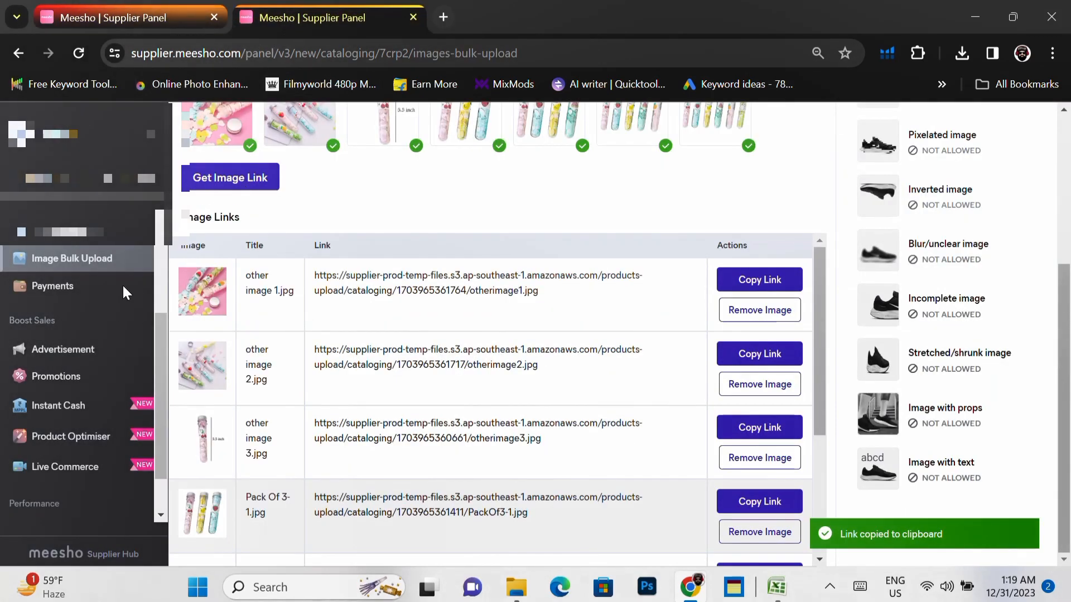
scroll(122, 280, "up", 6)
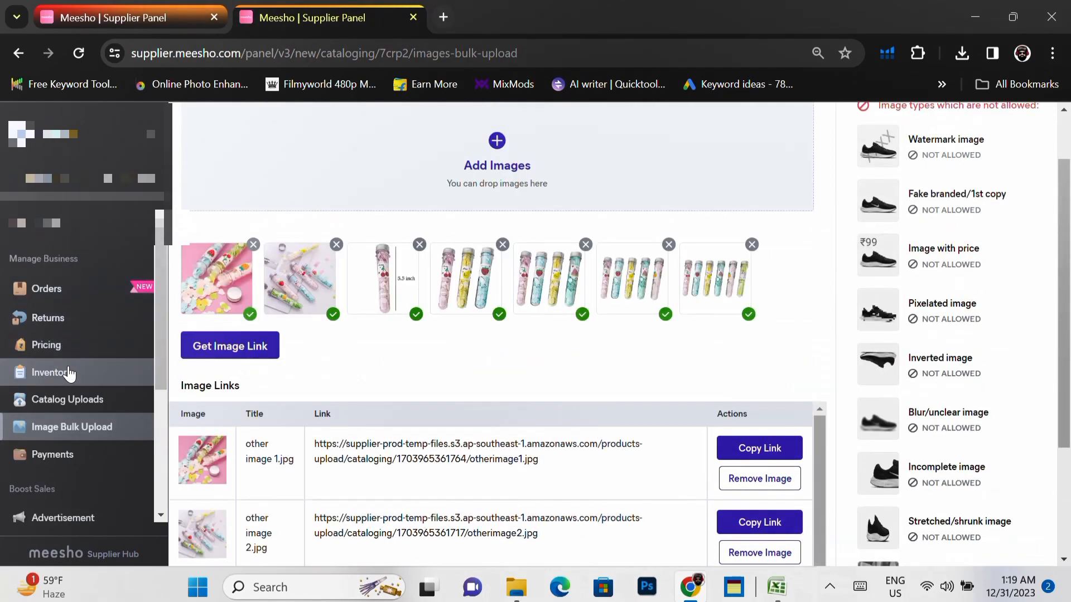
left_click(68, 374)
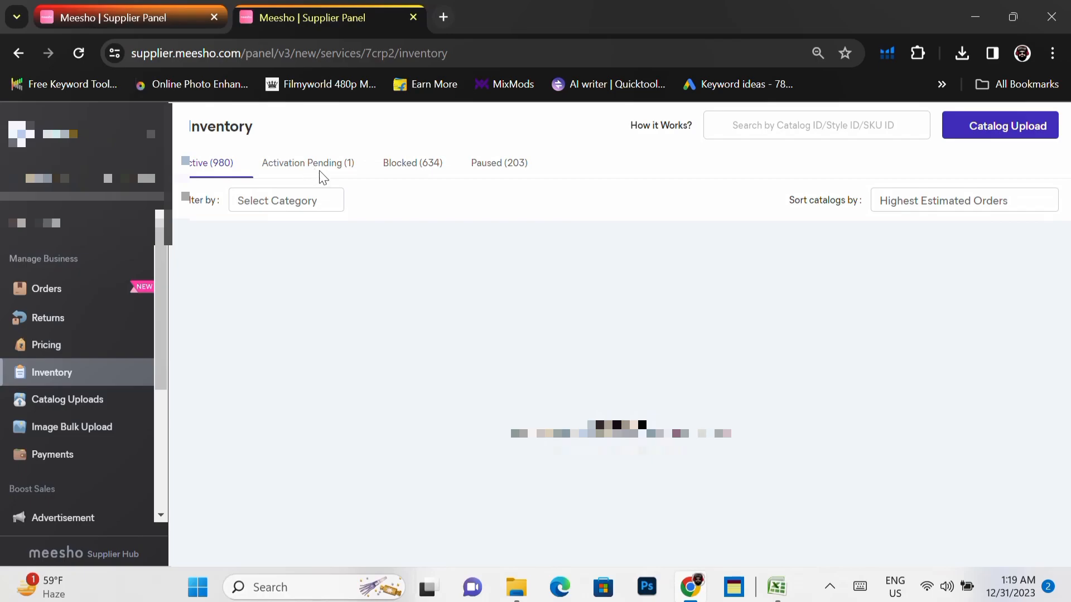
left_click(350, 167)
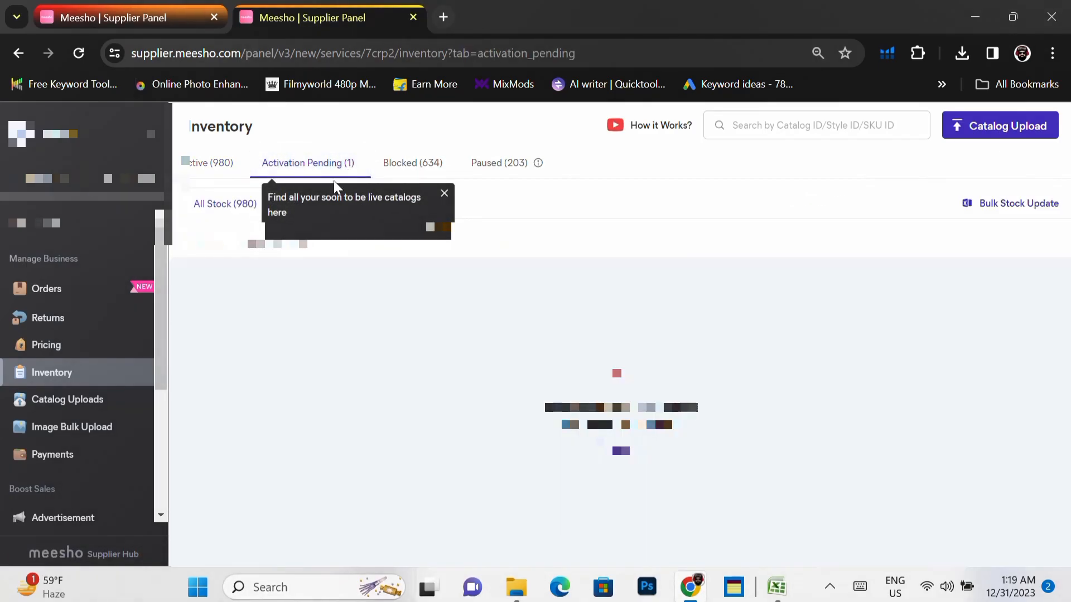
left_click(618, 451)
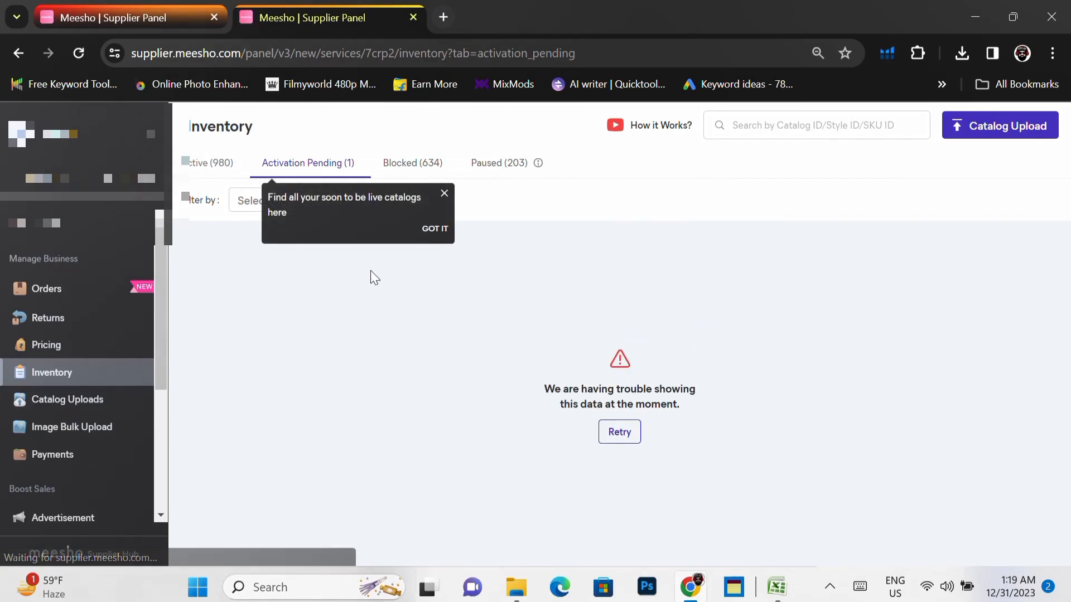
left_click(440, 199)
left_click(609, 434)
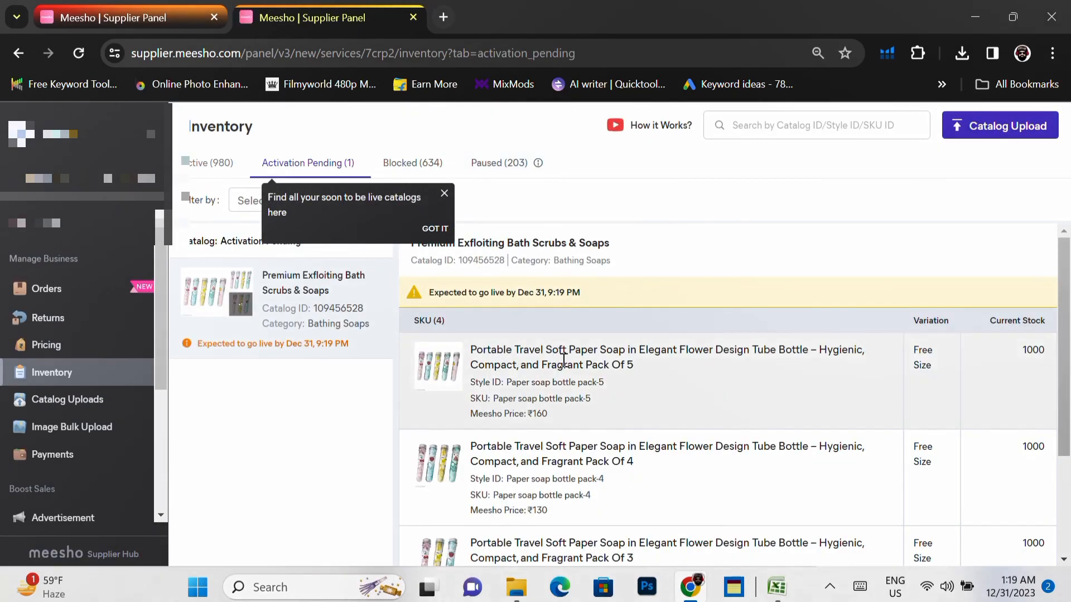
Review the product names, style IDs, prices and stock of the paper soap packs in the pending catalog.
scroll(615, 455, "down", 1)
scroll(615, 453, "down", 1)
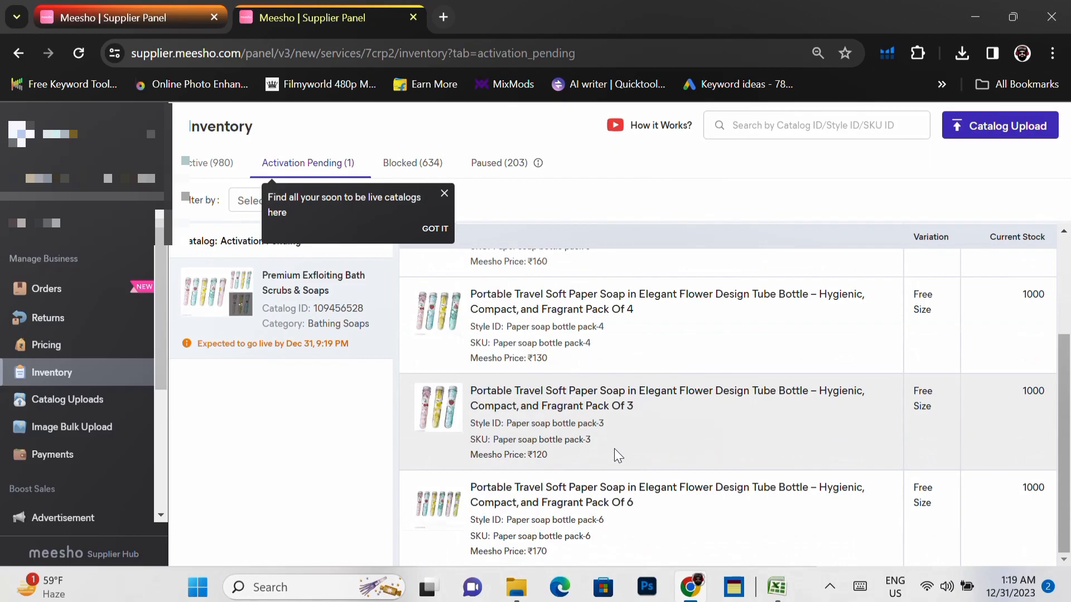
scroll(588, 427, "up", 2)
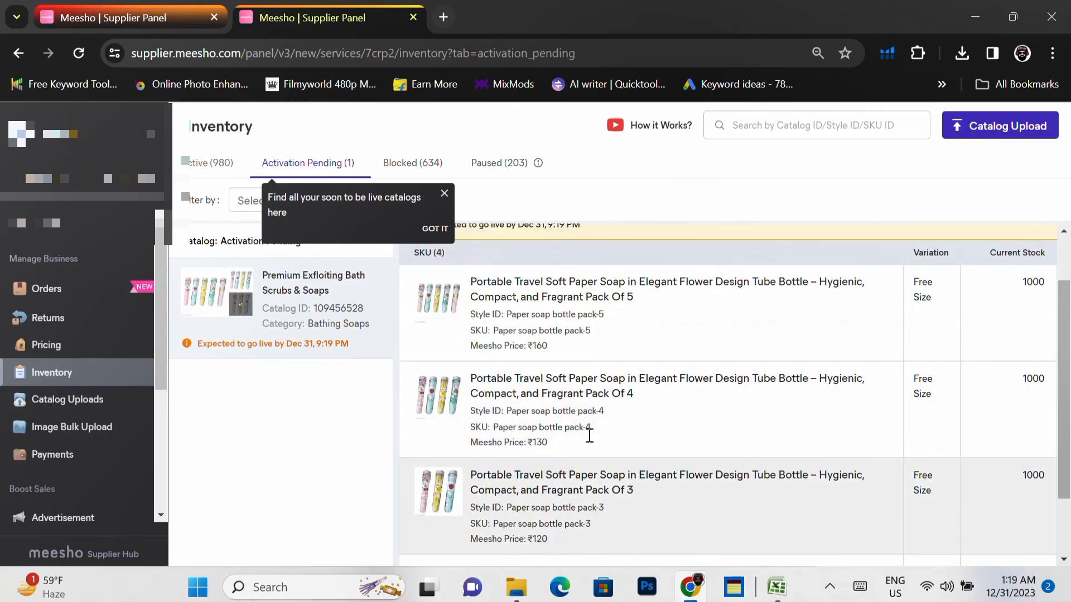
scroll(589, 389, "down", 2)
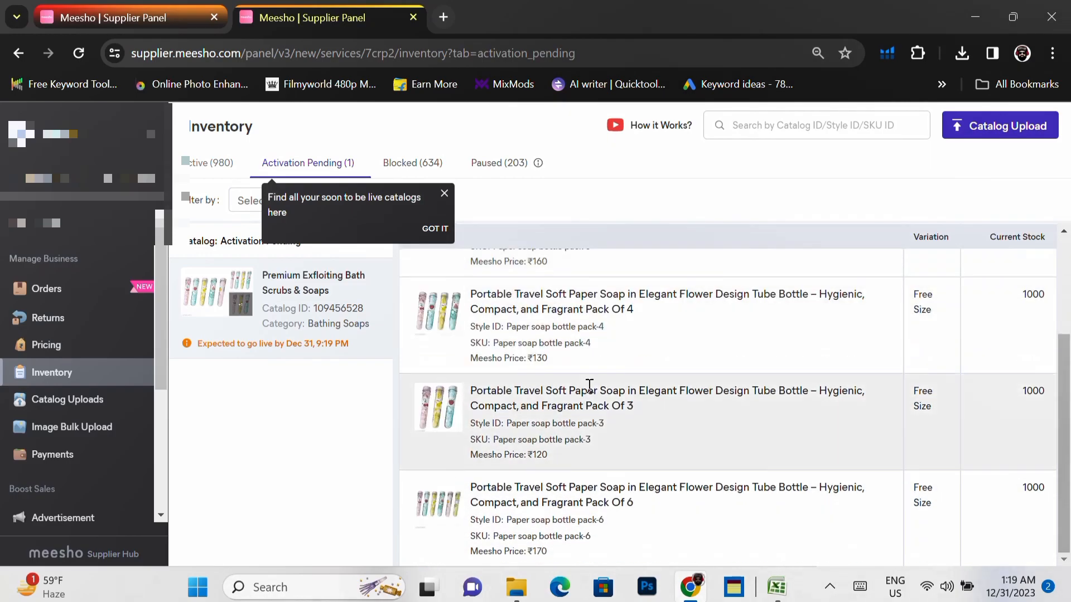